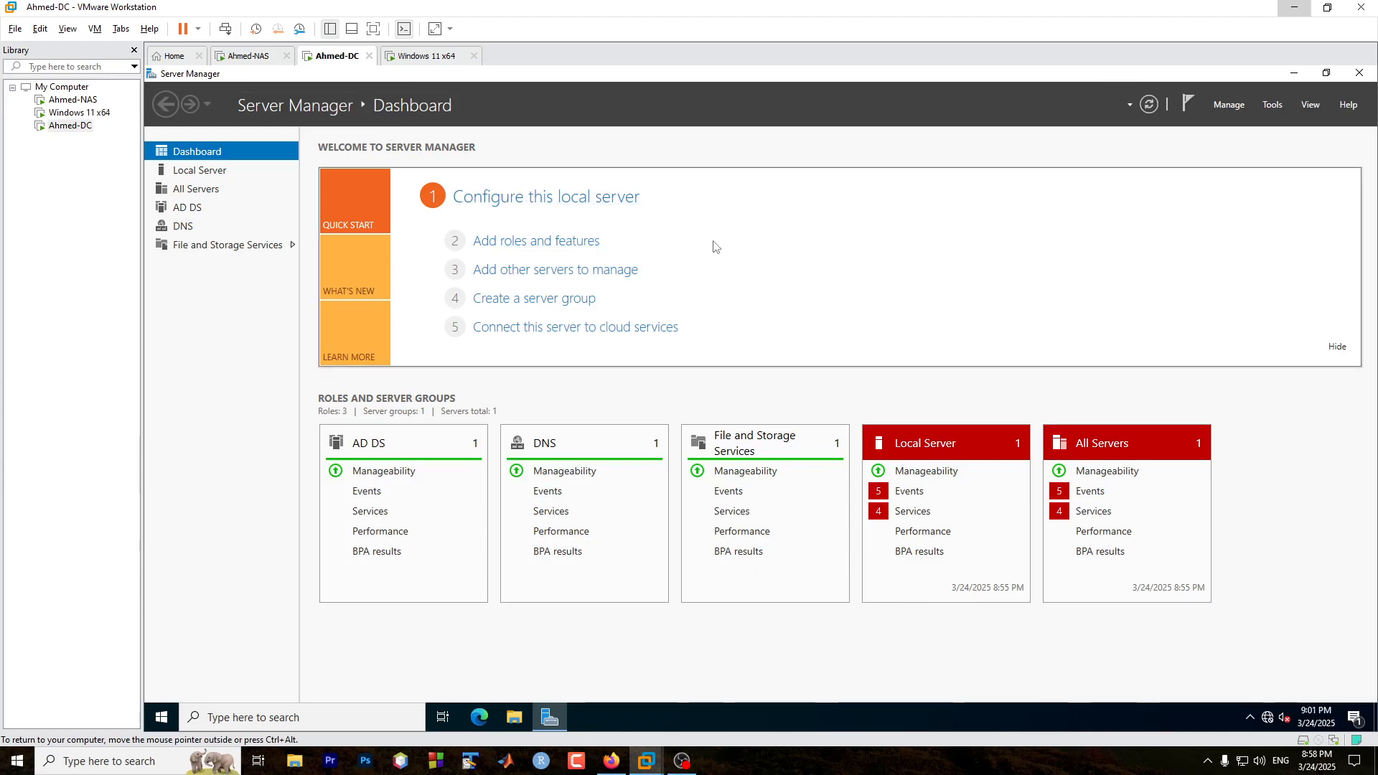
- Review the installable server roles in the Add Roles and Features Wizard for a role-based installation, and cancel without installing anything
click(1227, 105)
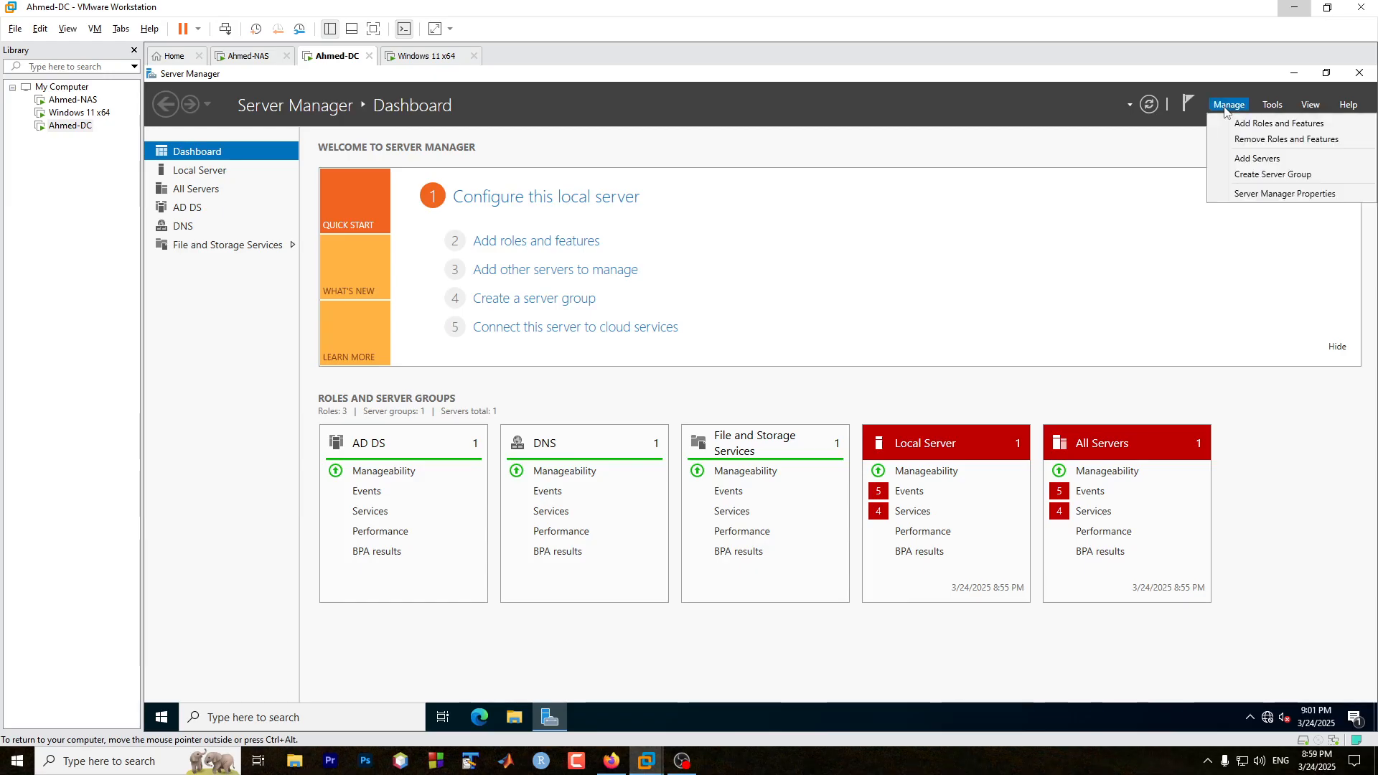
click(1246, 125)
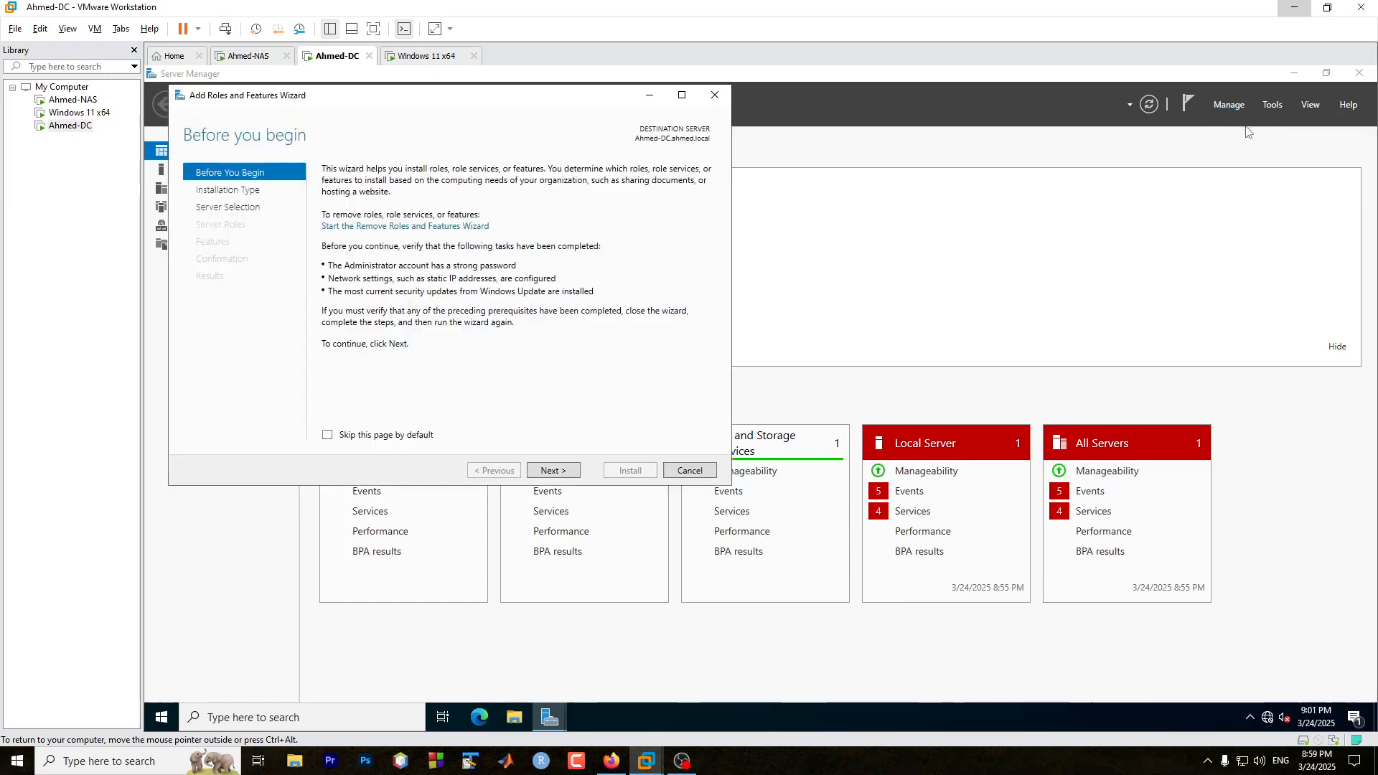
click(553, 470)
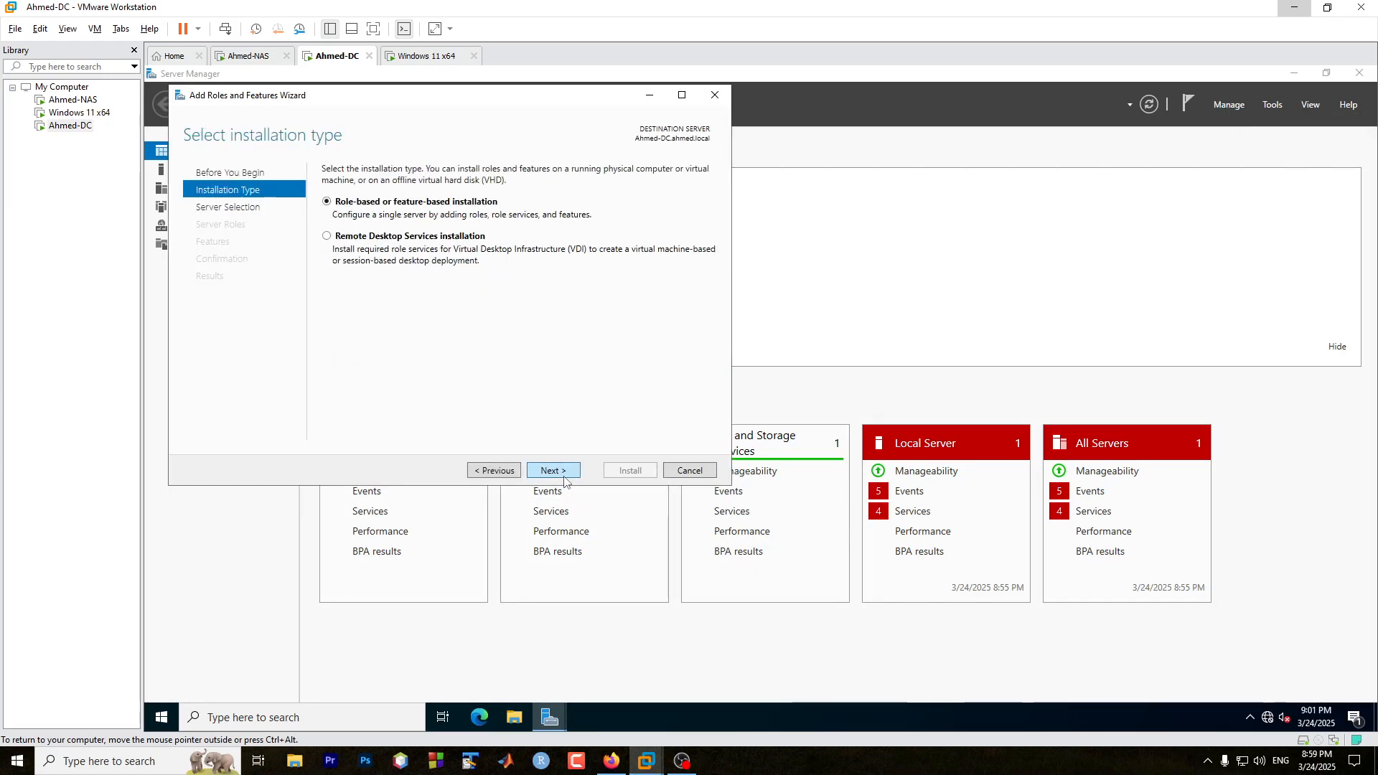
click(552, 470)
click(553, 470)
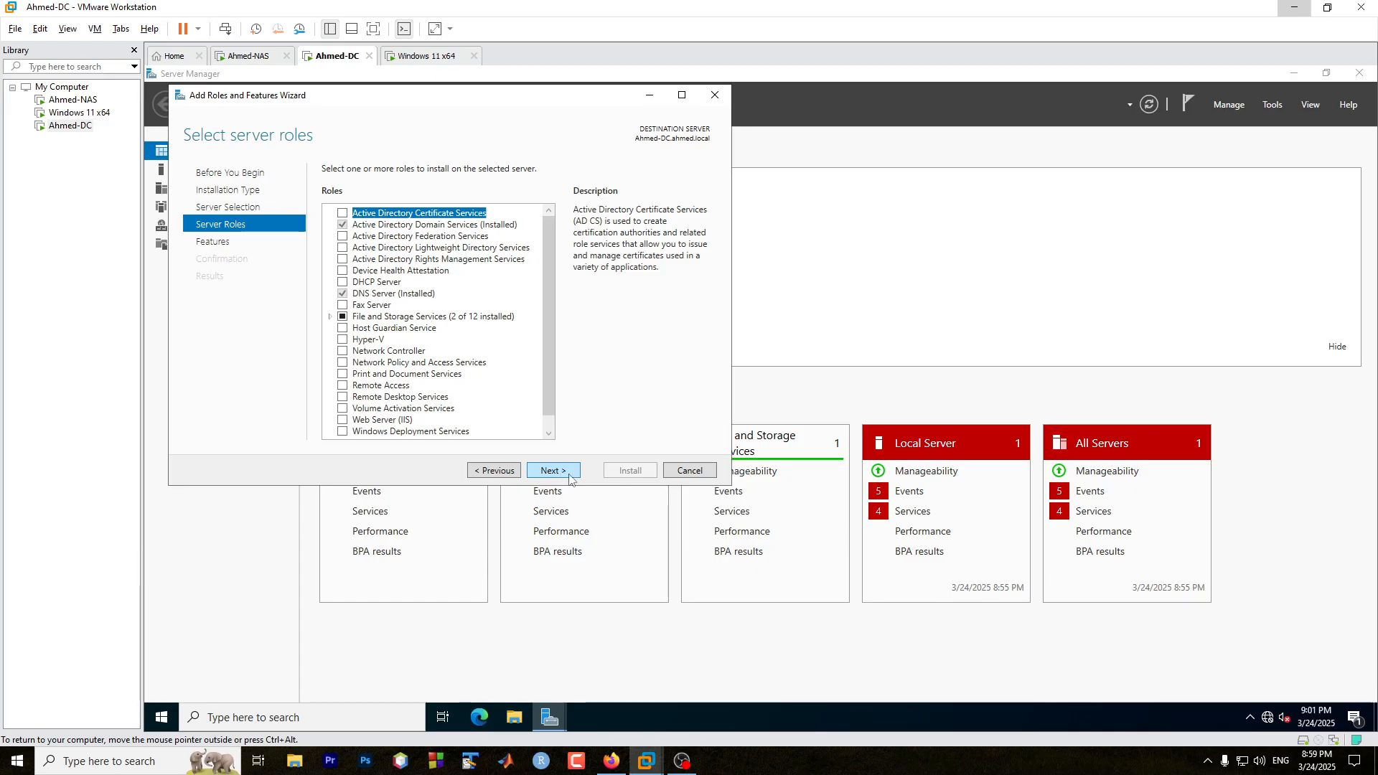
click(689, 471)
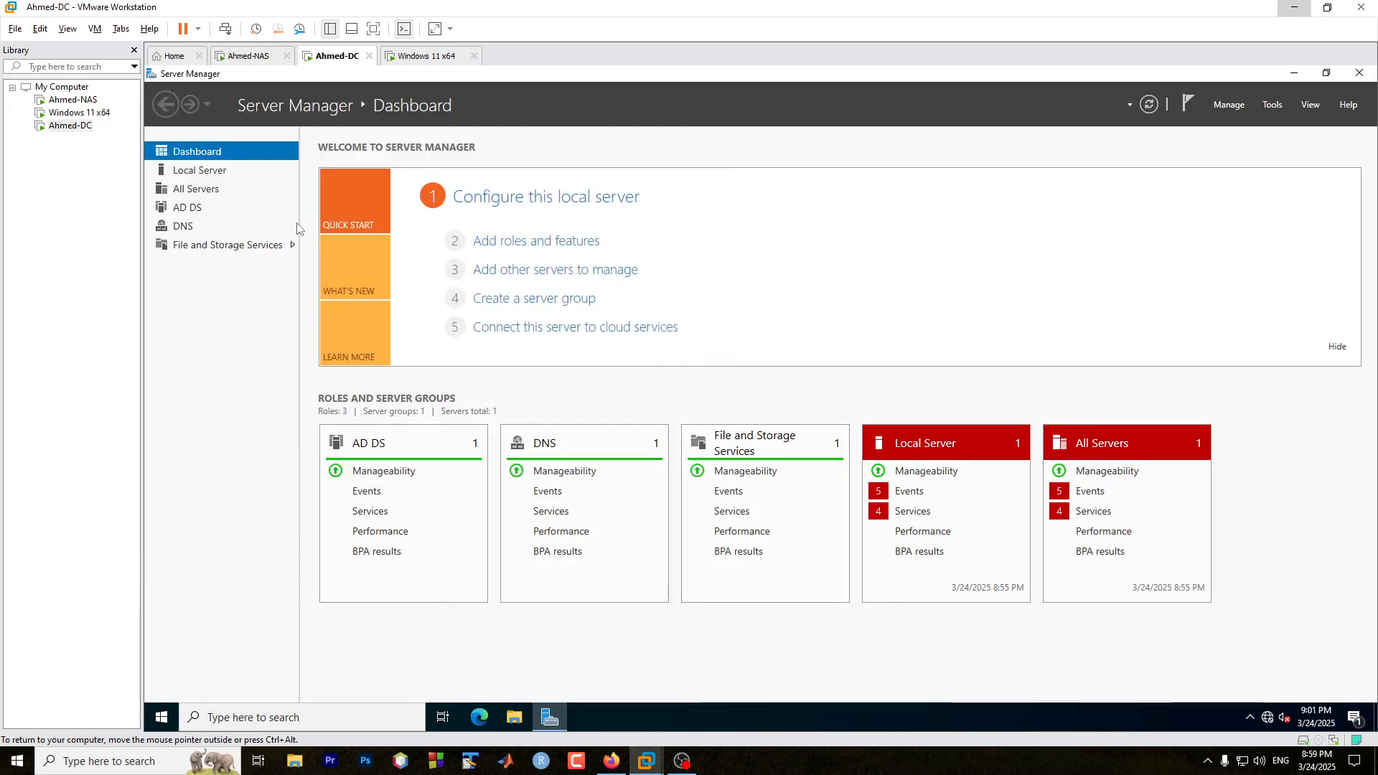
- View the local server's domain membership in System Properties and close the dialog unchanged
click(201, 173)
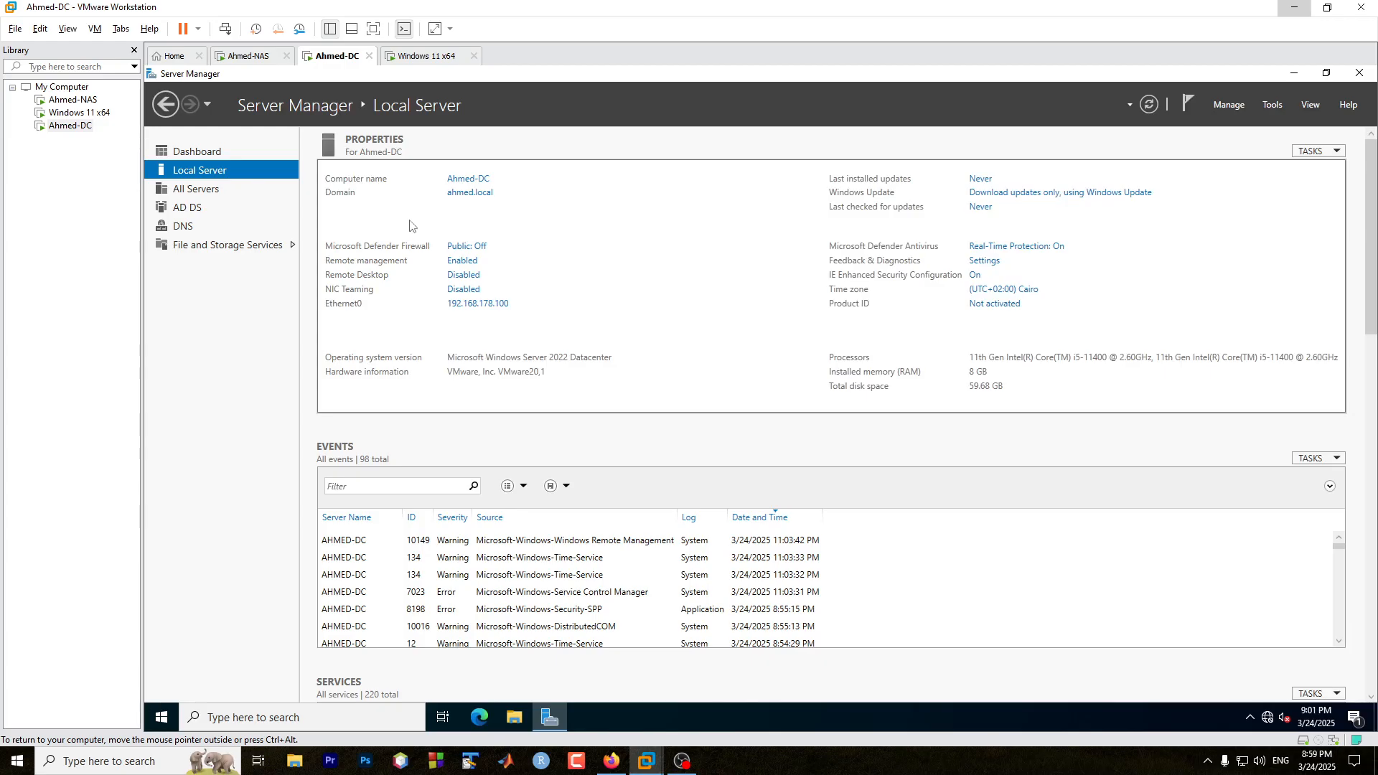
click(468, 193)
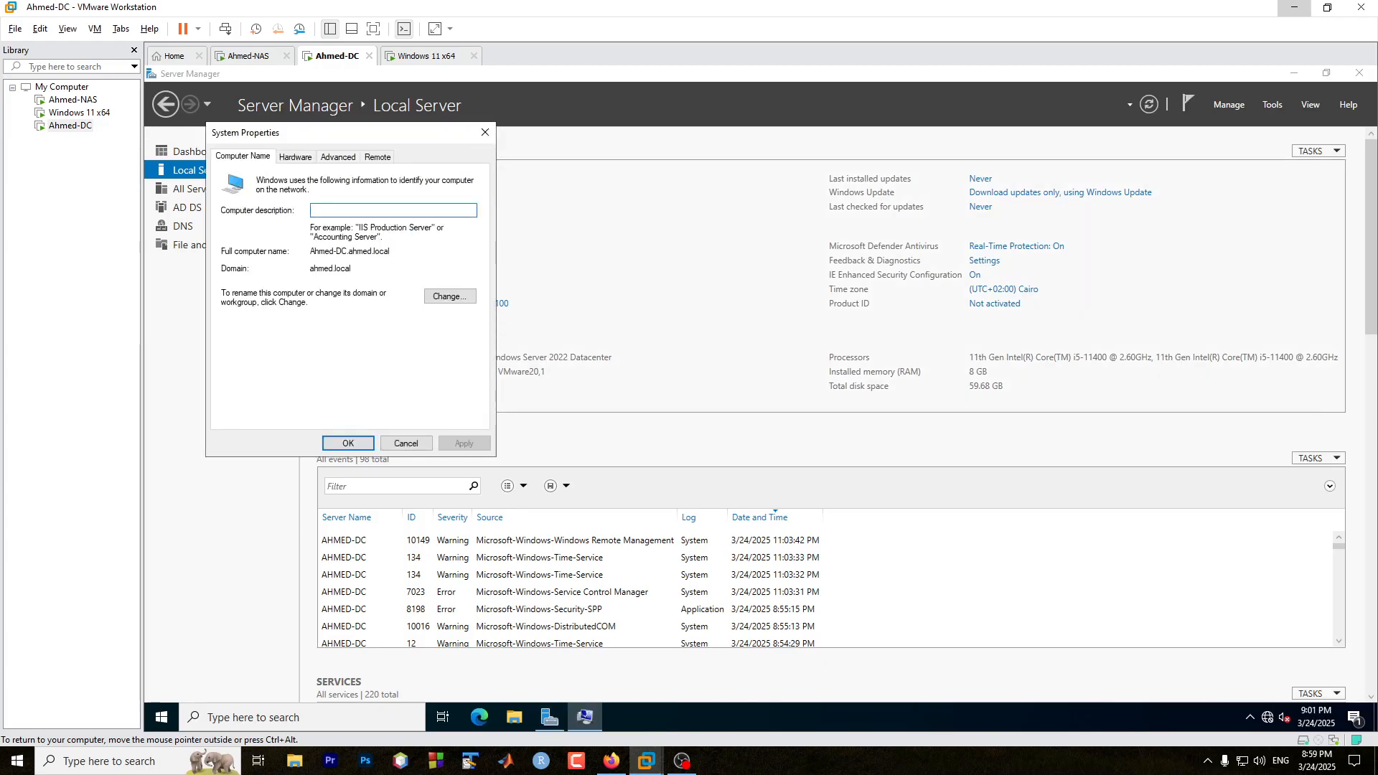
click(406, 442)
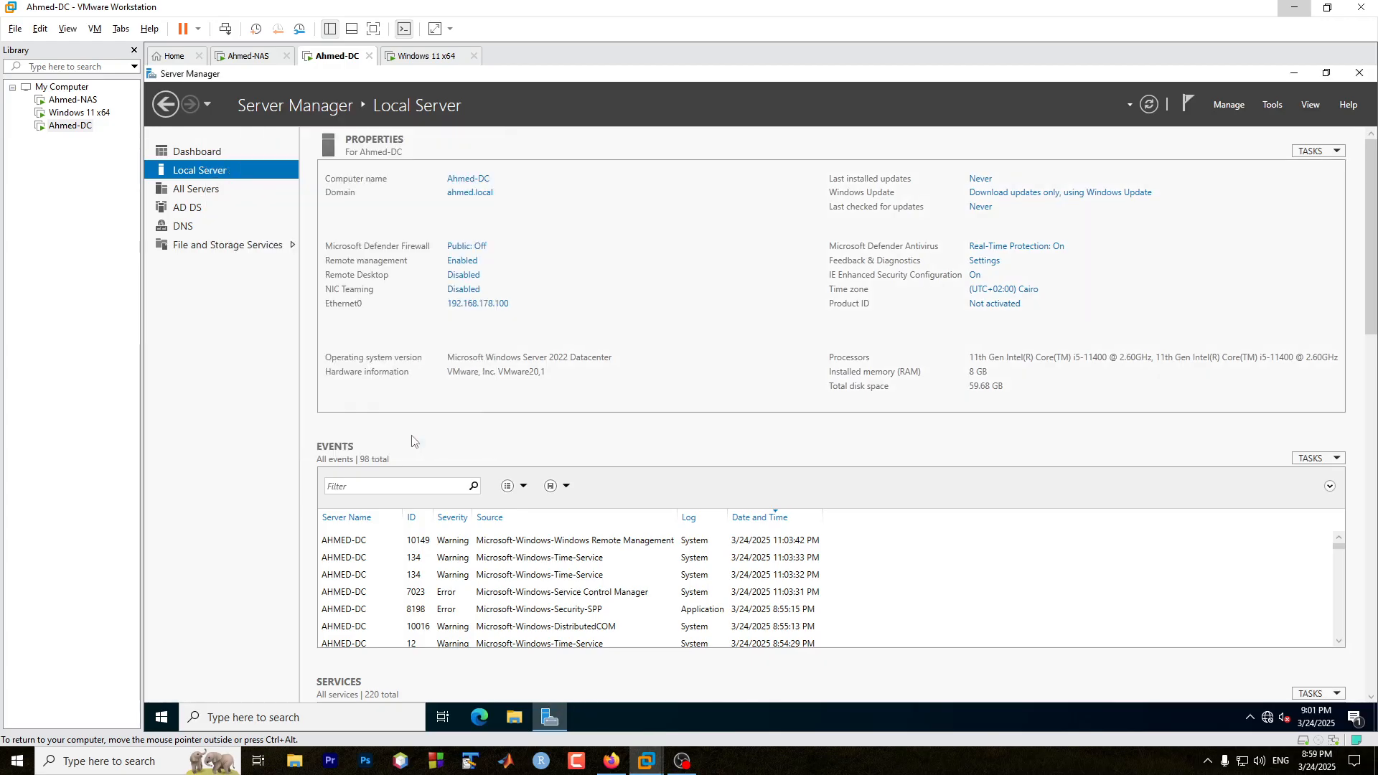
- Inspect the computer name and domain in the Computer Name/Domain Changes dialog, and cancel out of System Properties
click(470, 193)
click(522, 170)
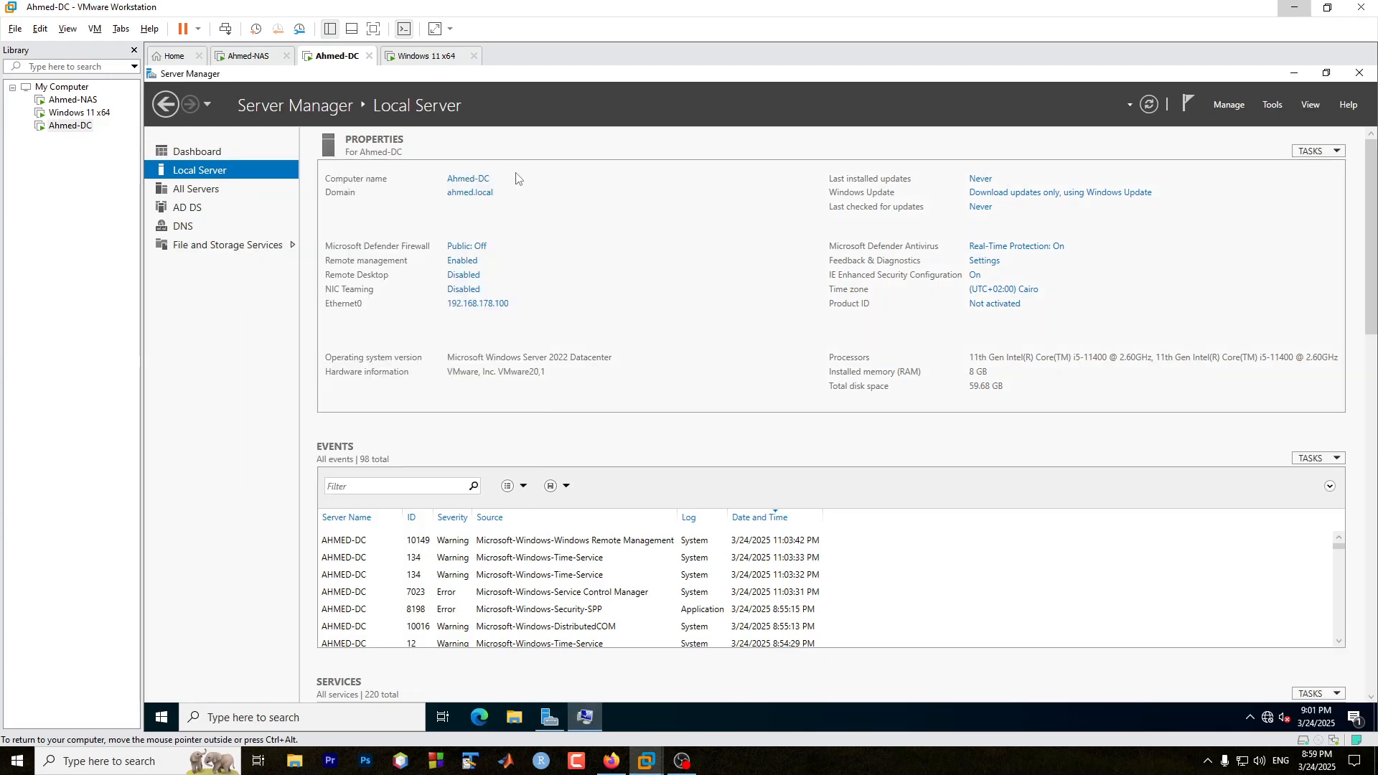
click(479, 195)
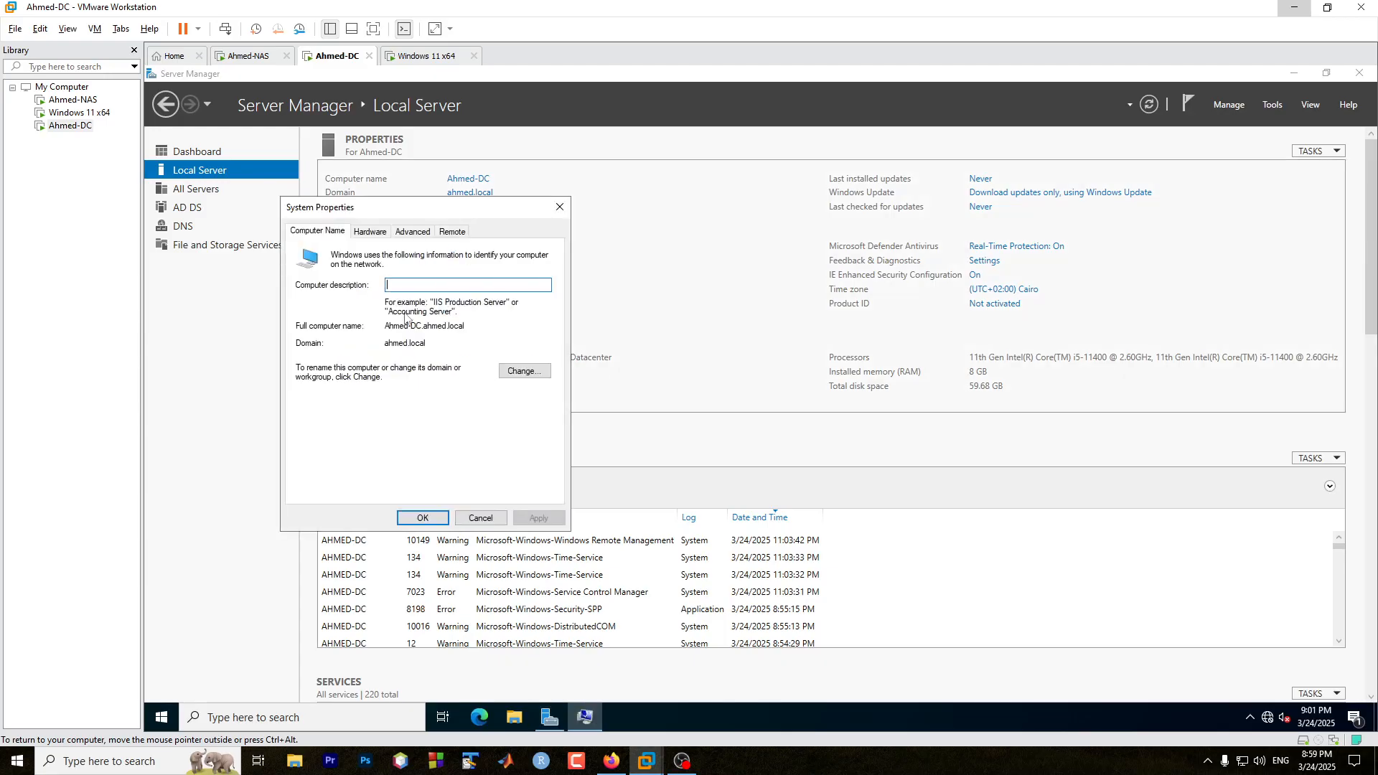
click(525, 370)
click(814, 467)
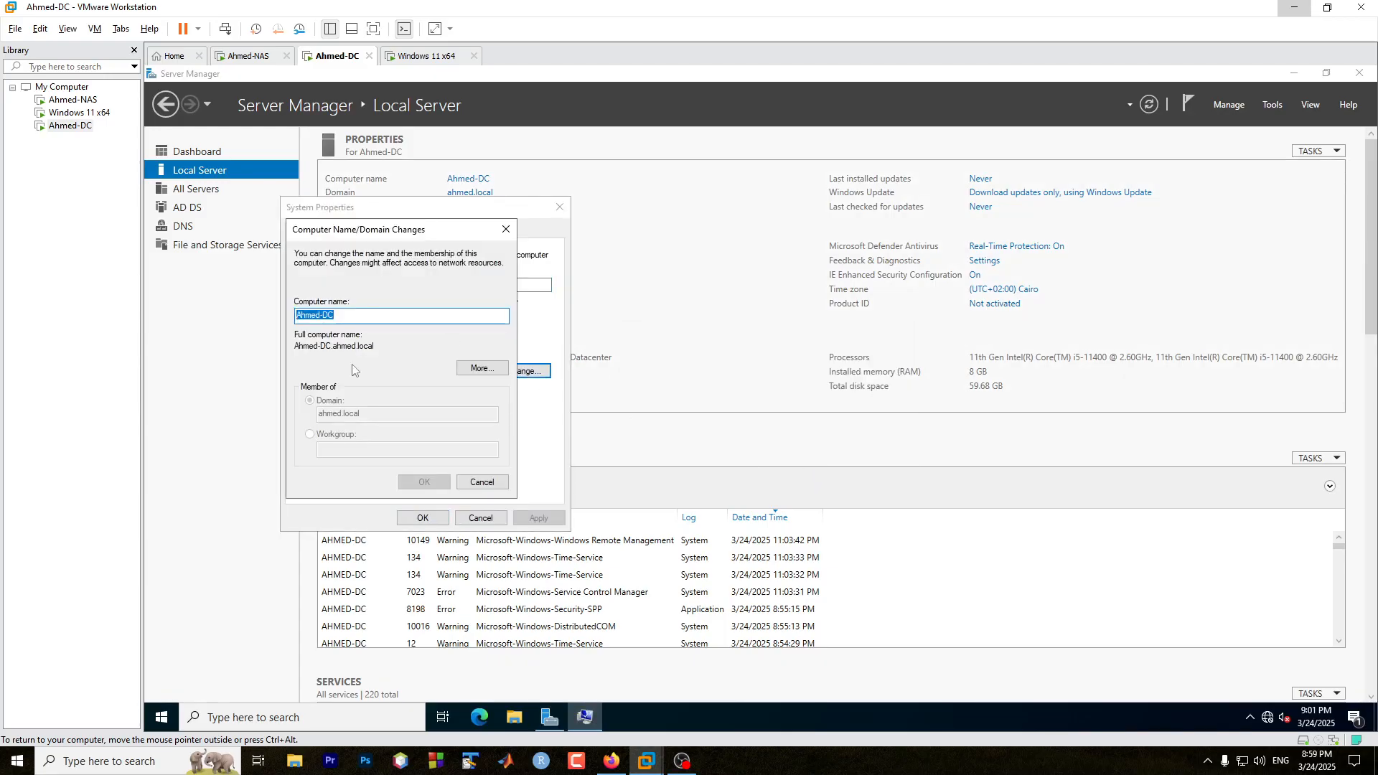
click(343, 314)
drag(343, 316, 295, 316)
click(323, 316)
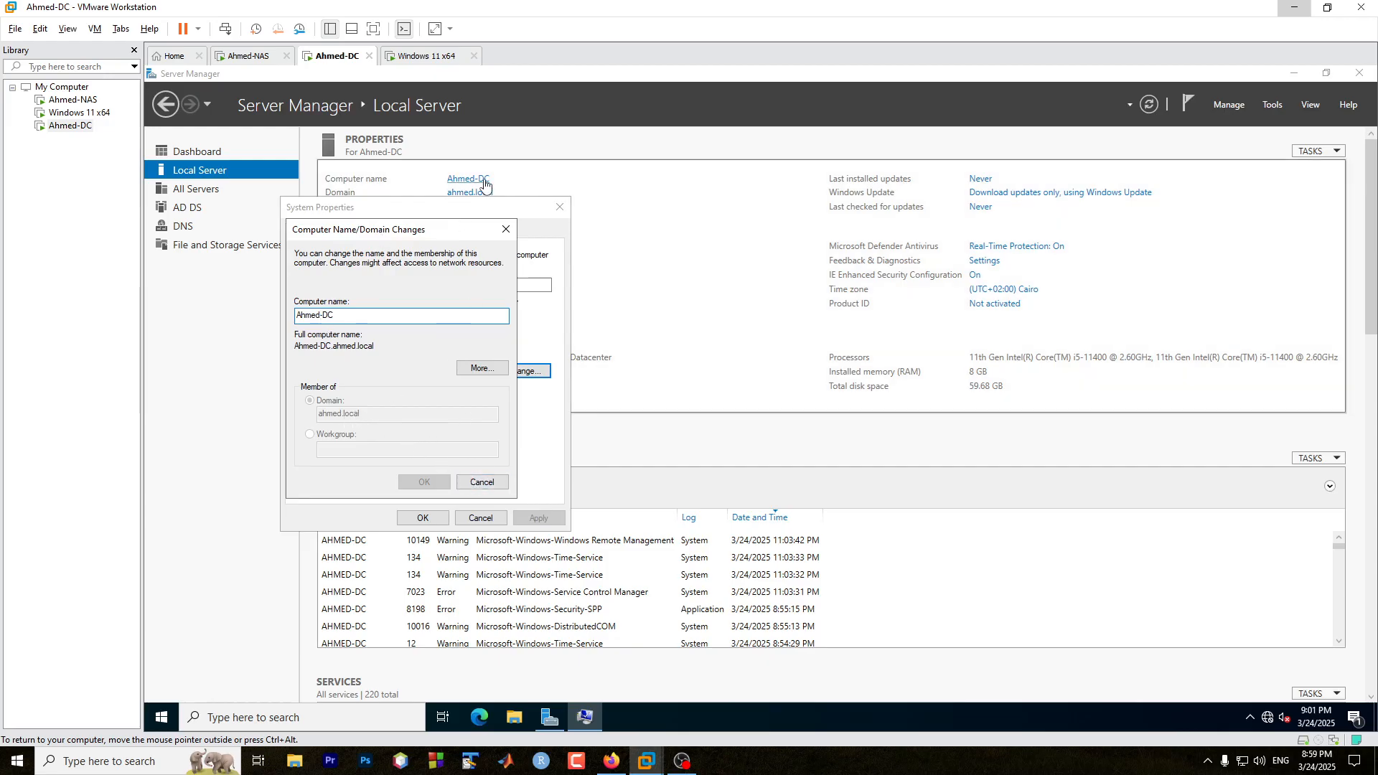
click(480, 482)
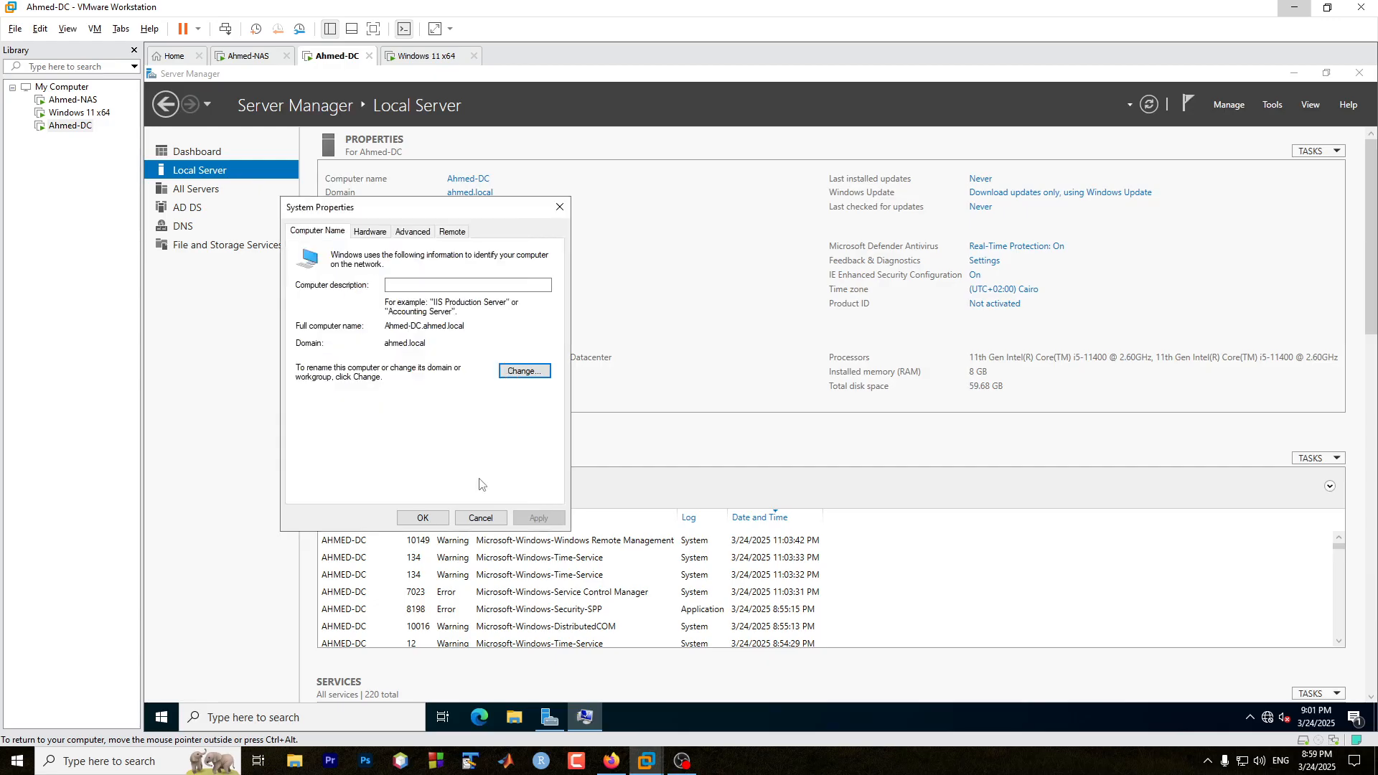
click(481, 518)
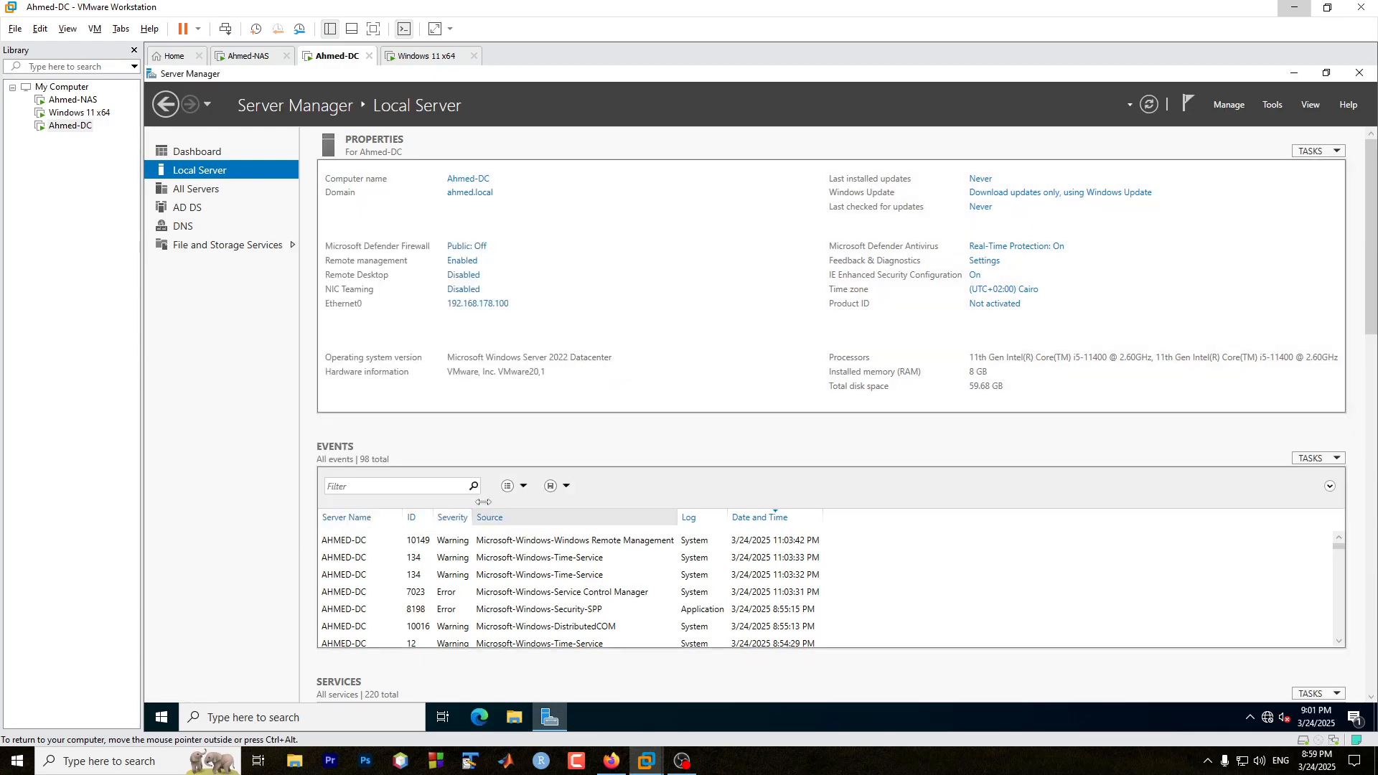
- Try toggling Microsoft Defender Firewall for the public network and answer the User Account Control prompt
click(476, 249)
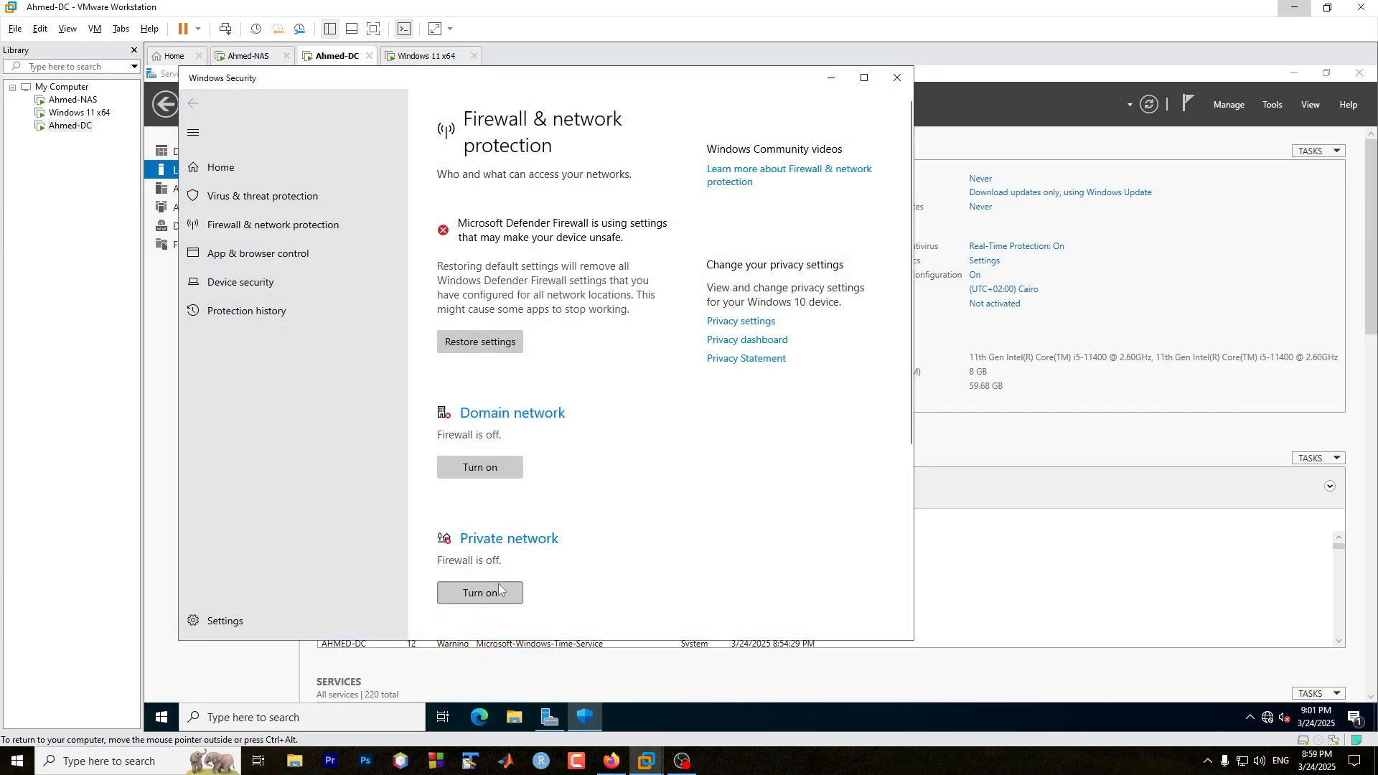
scroll(503, 488, down, 5)
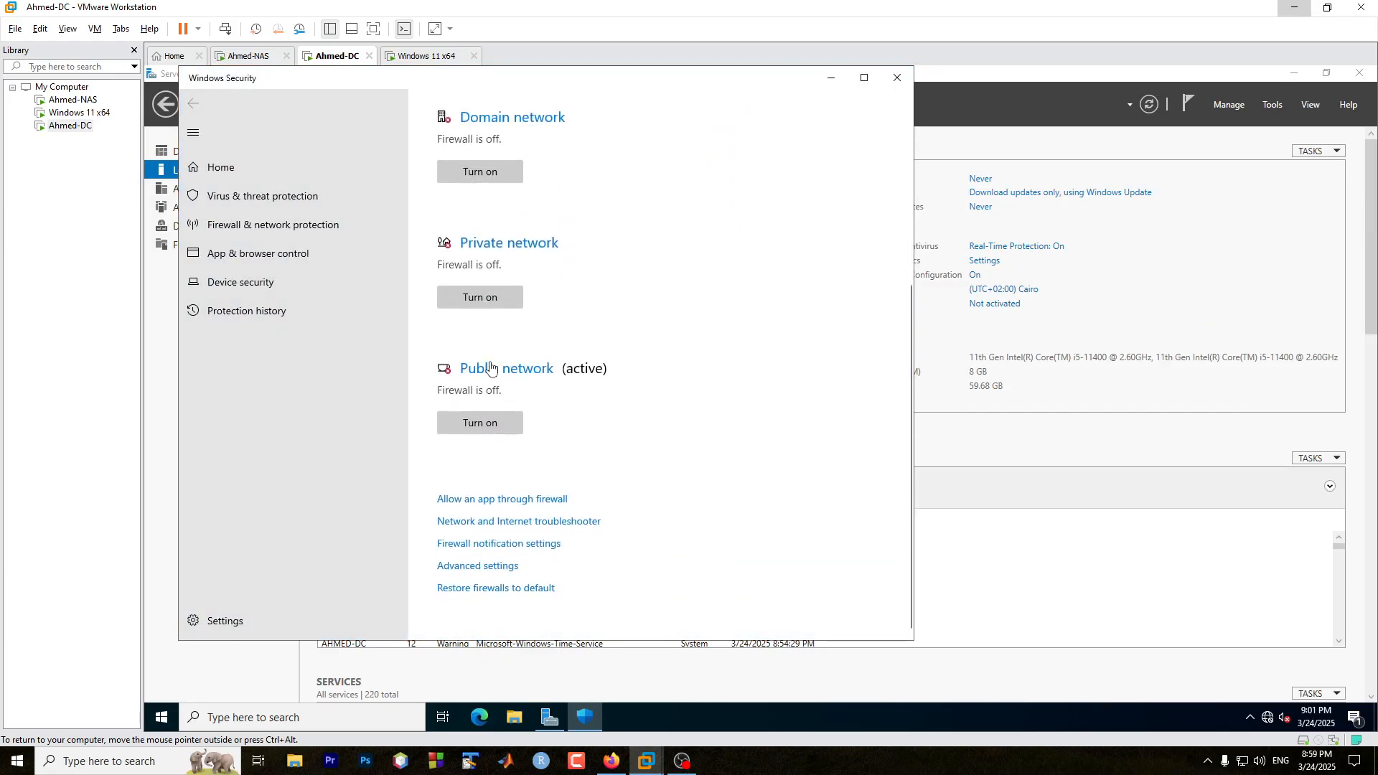
click(522, 373)
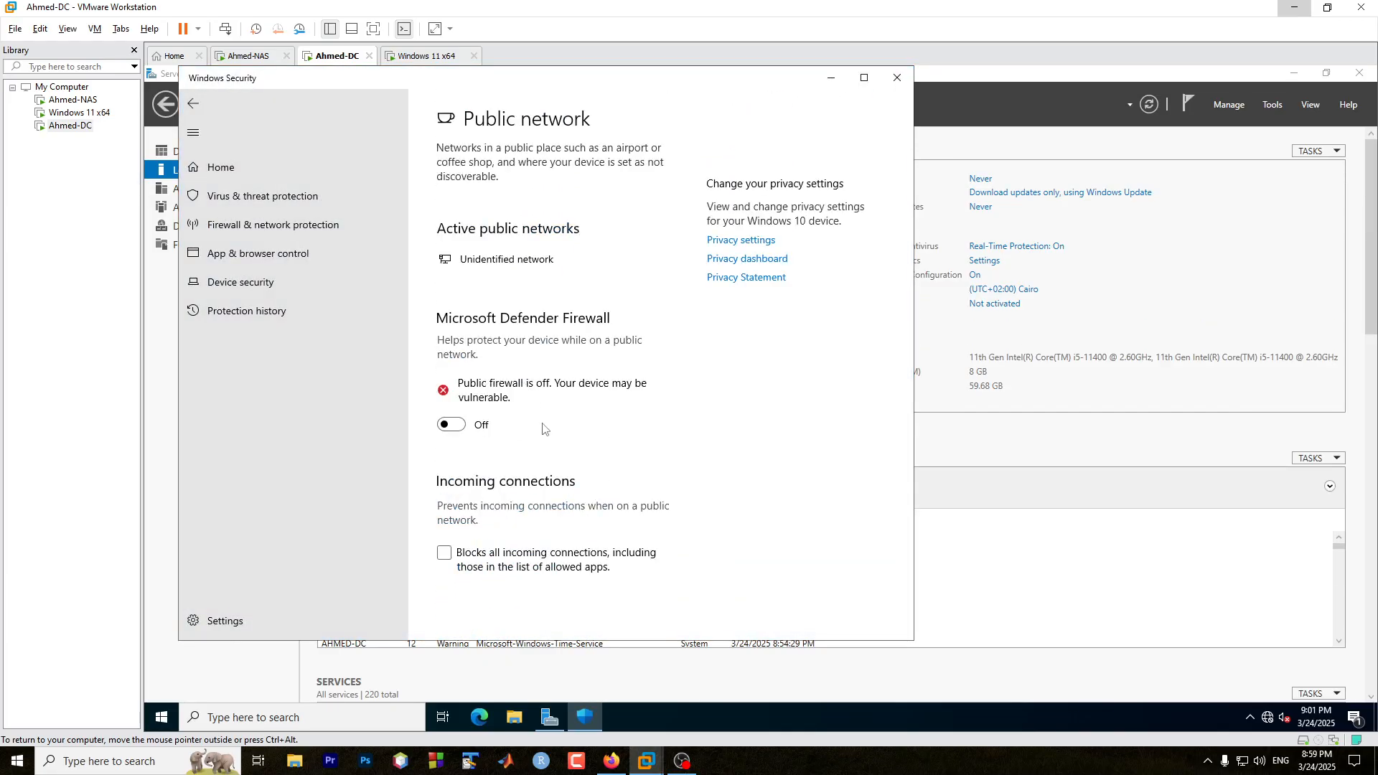
click(452, 425)
click(653, 470)
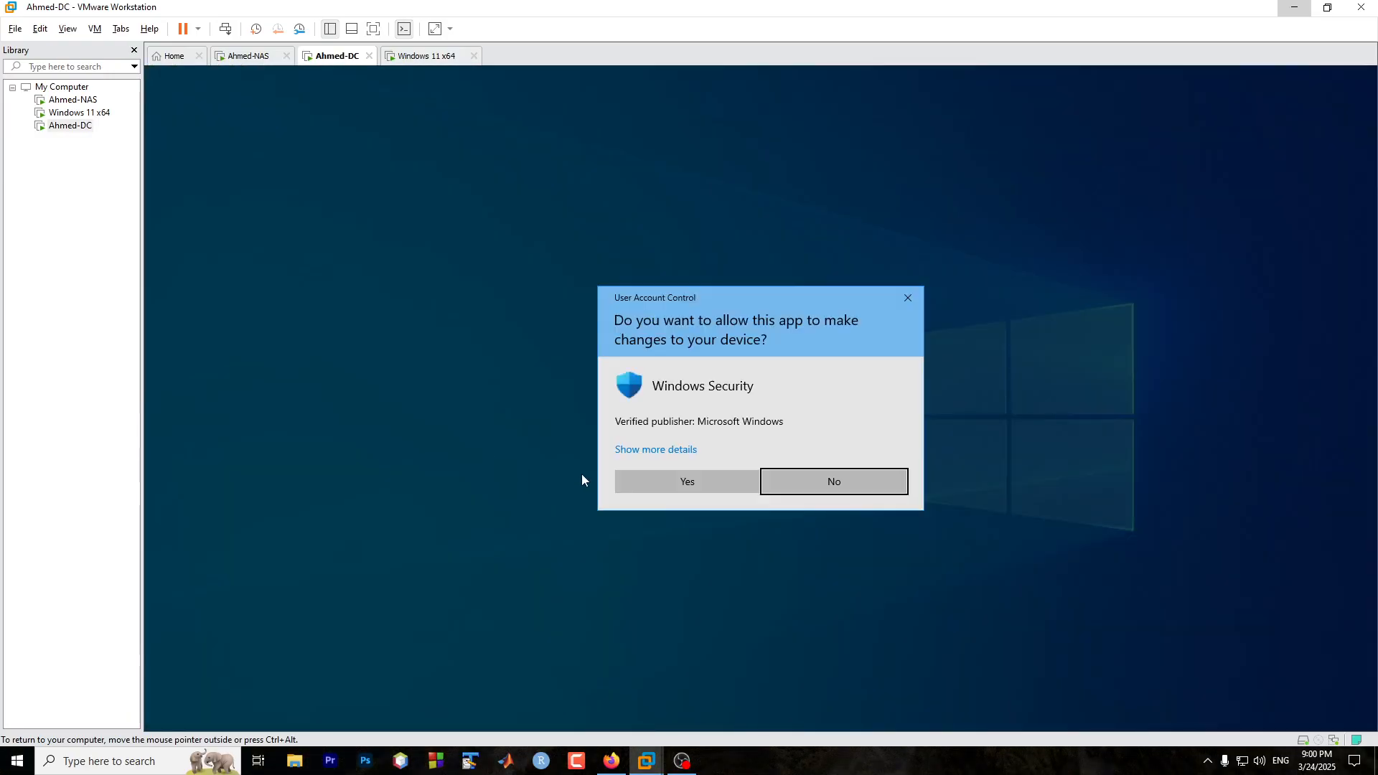
click(658, 480)
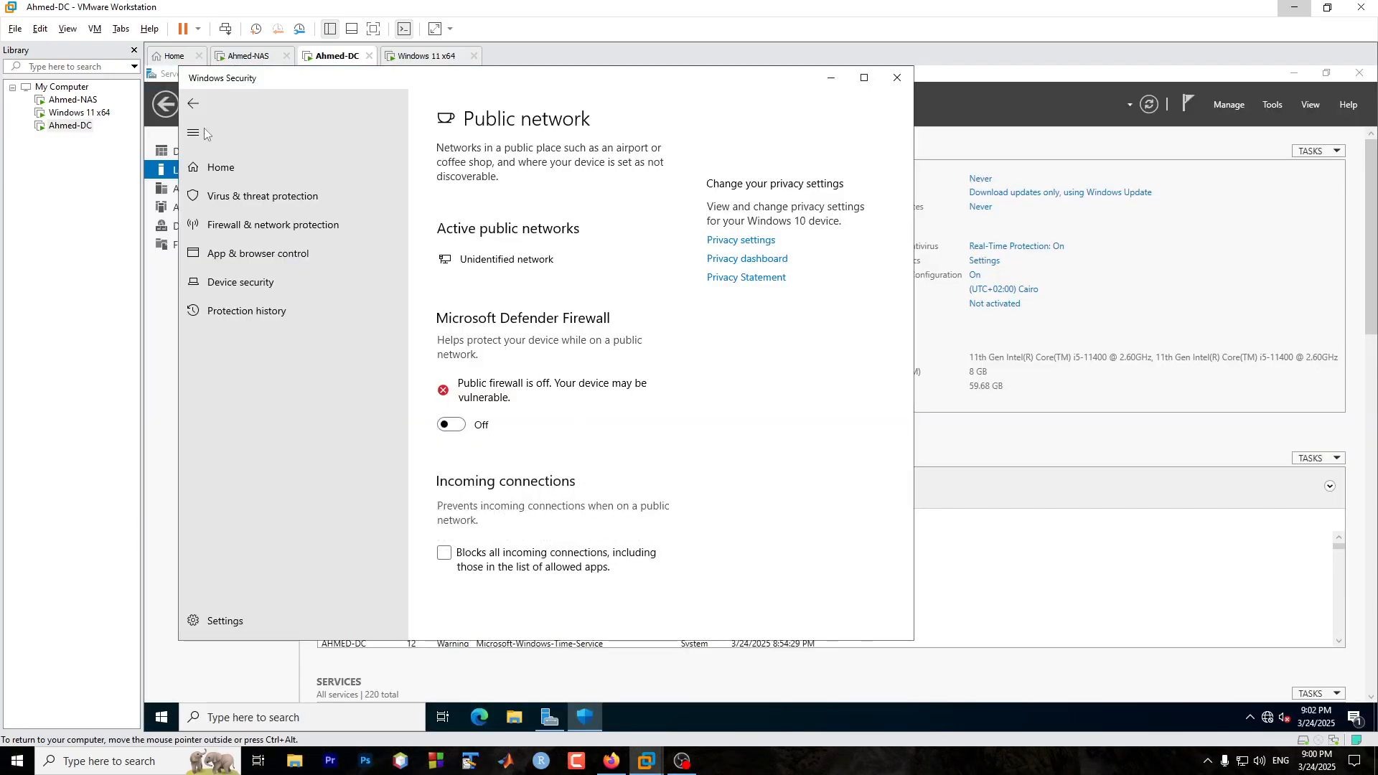
- Check the firewall status of the domain, private and public networks, and close Windows Security
click(193, 104)
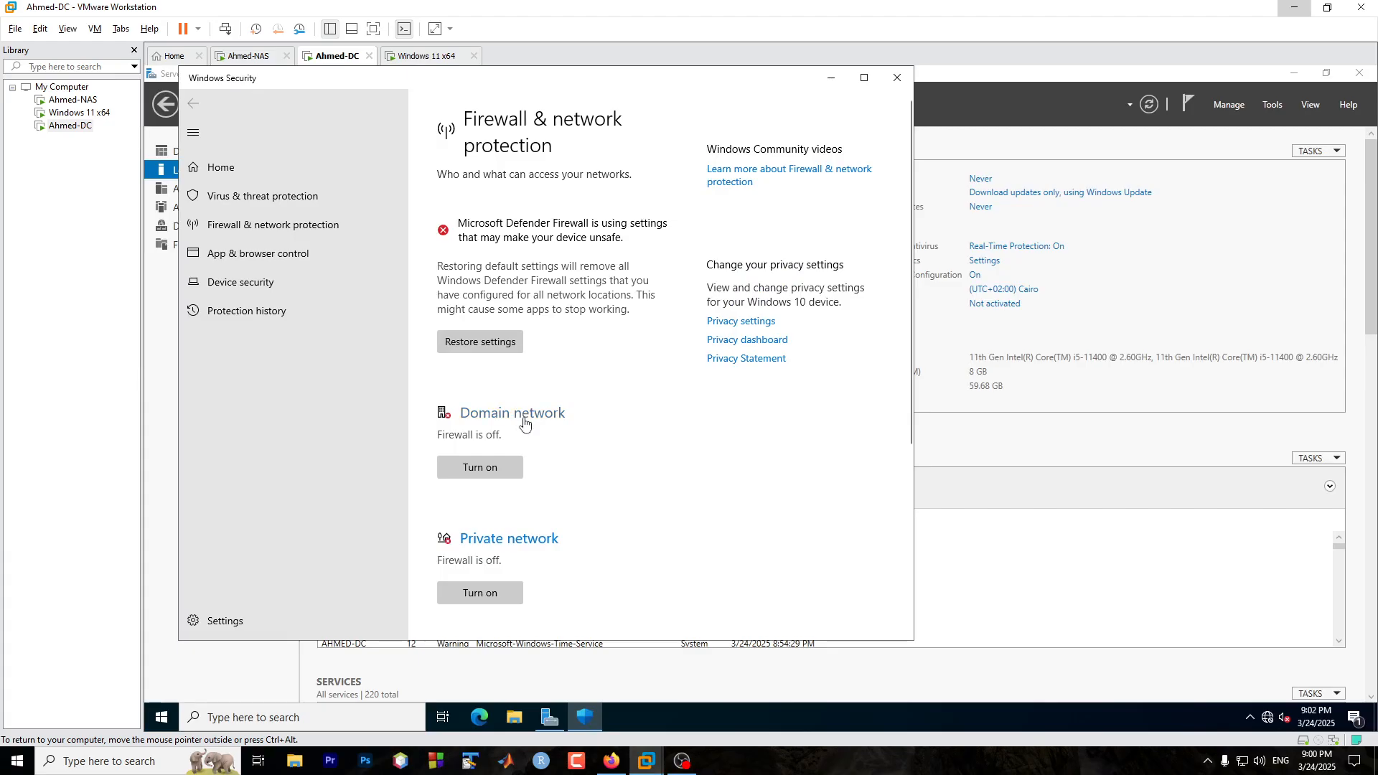
scroll(528, 549, down, 3)
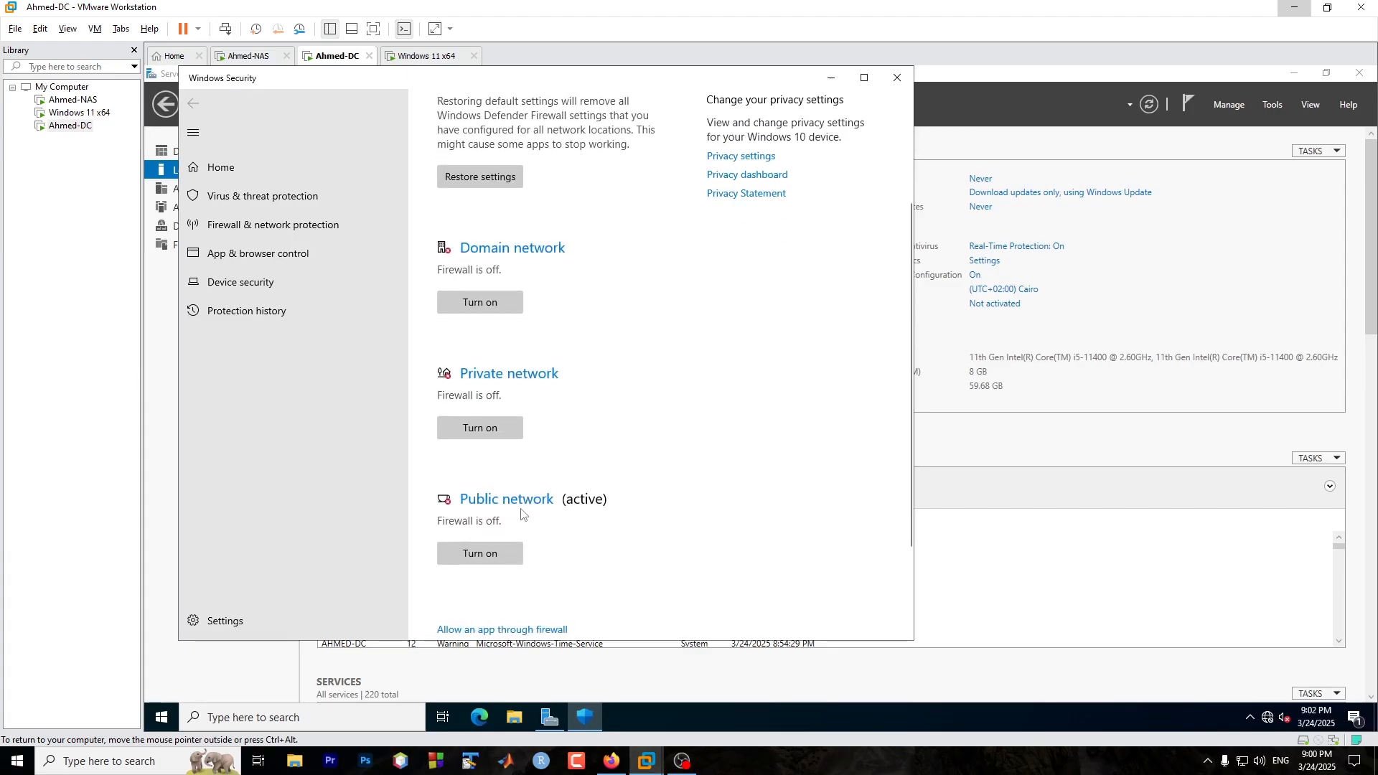
click(897, 78)
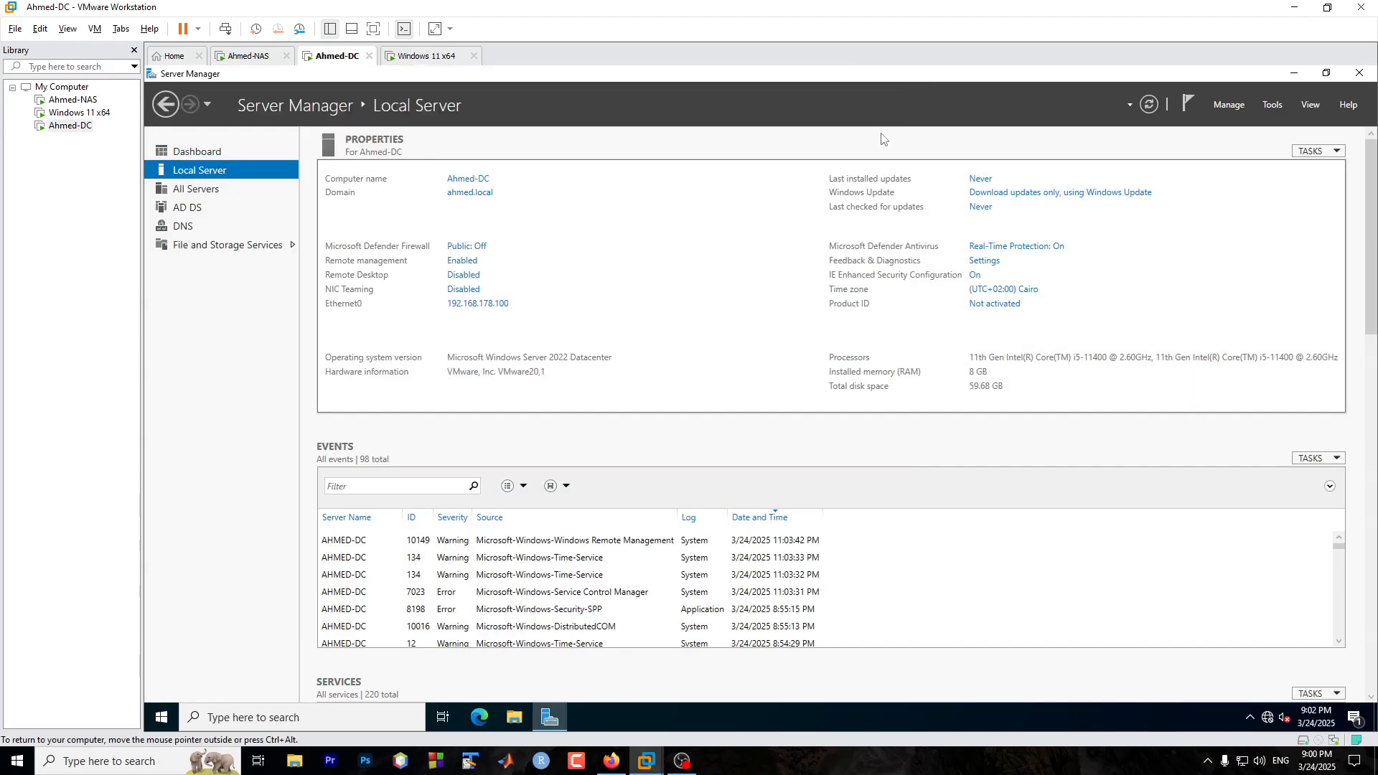
- Open the Internet Protocol Version 4 (TCP/IPv4) properties of the server's Ethernet0 adapter to examine its address settings
click(482, 309)
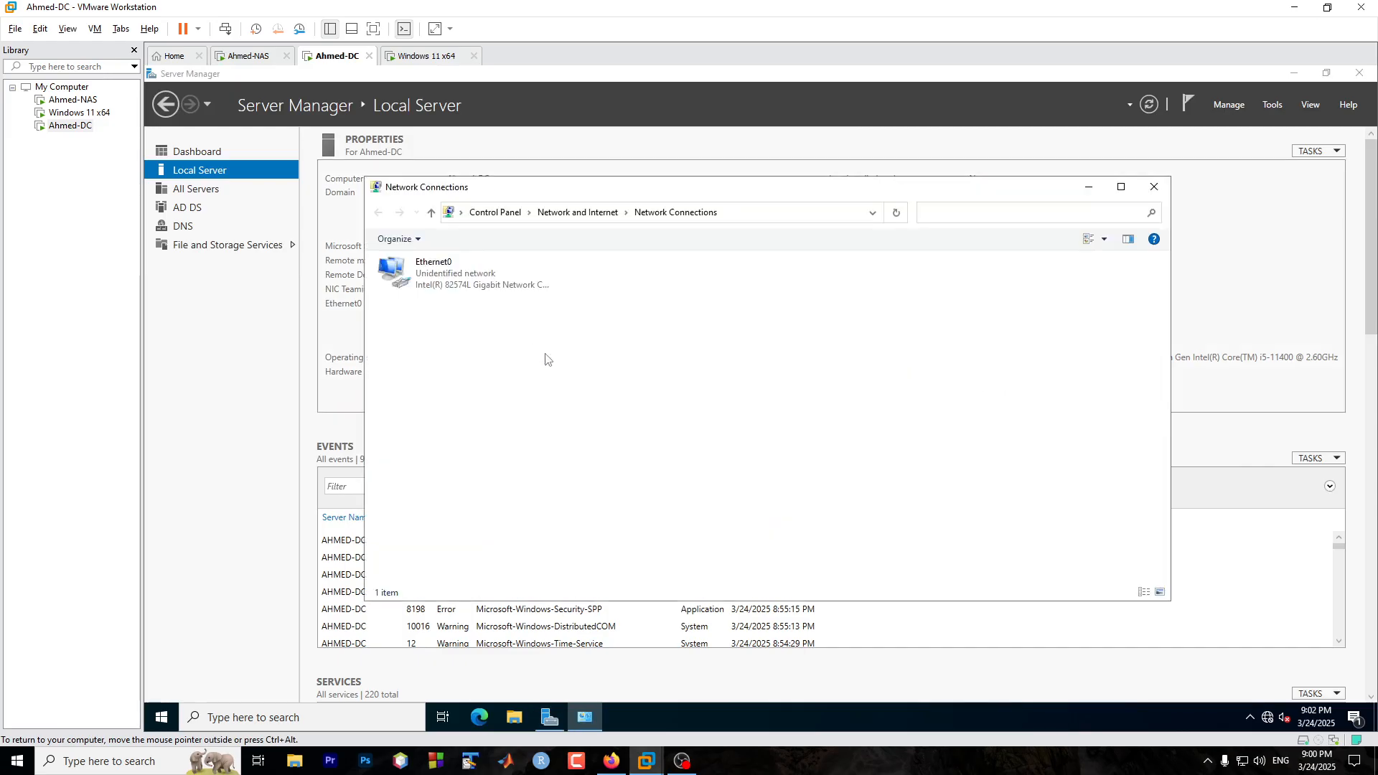
right_click(467, 265)
click(498, 290)
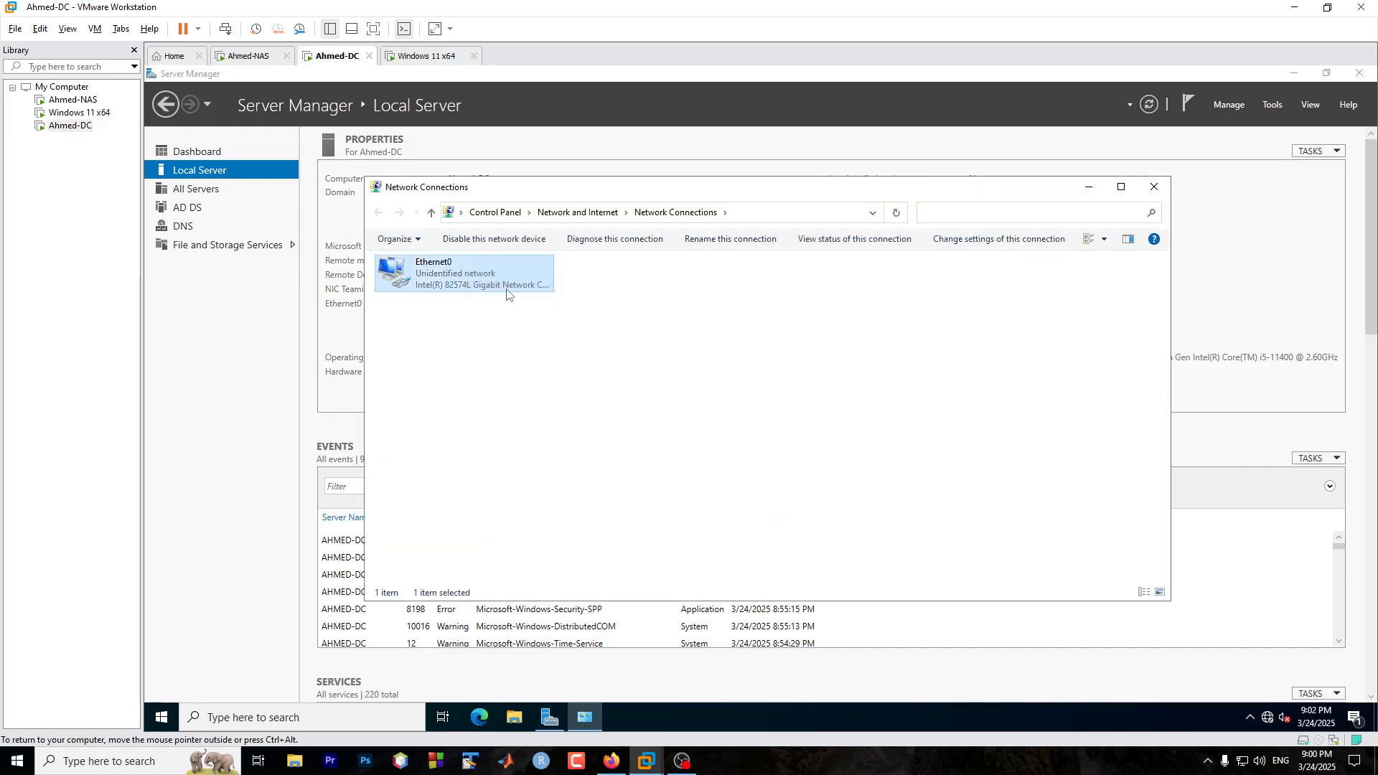
click(675, 509)
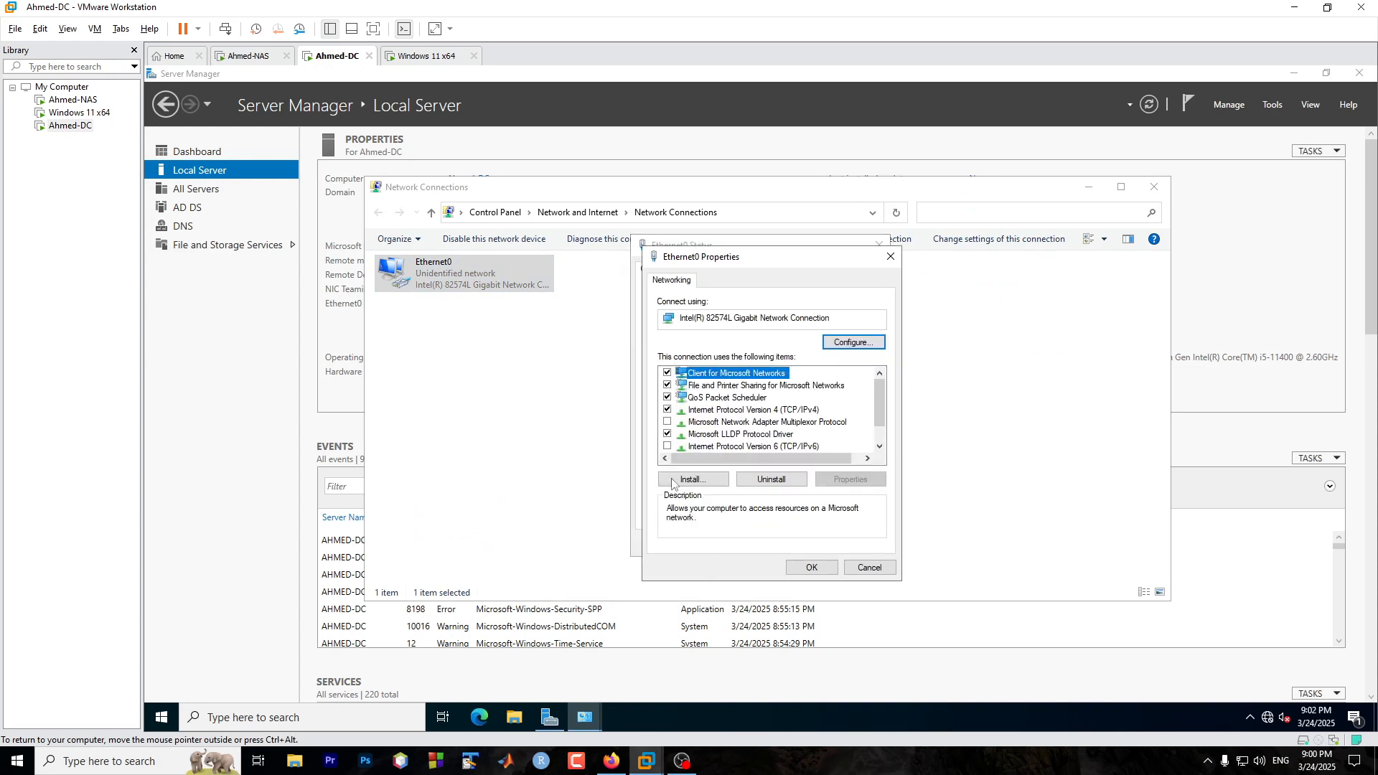
click(721, 410)
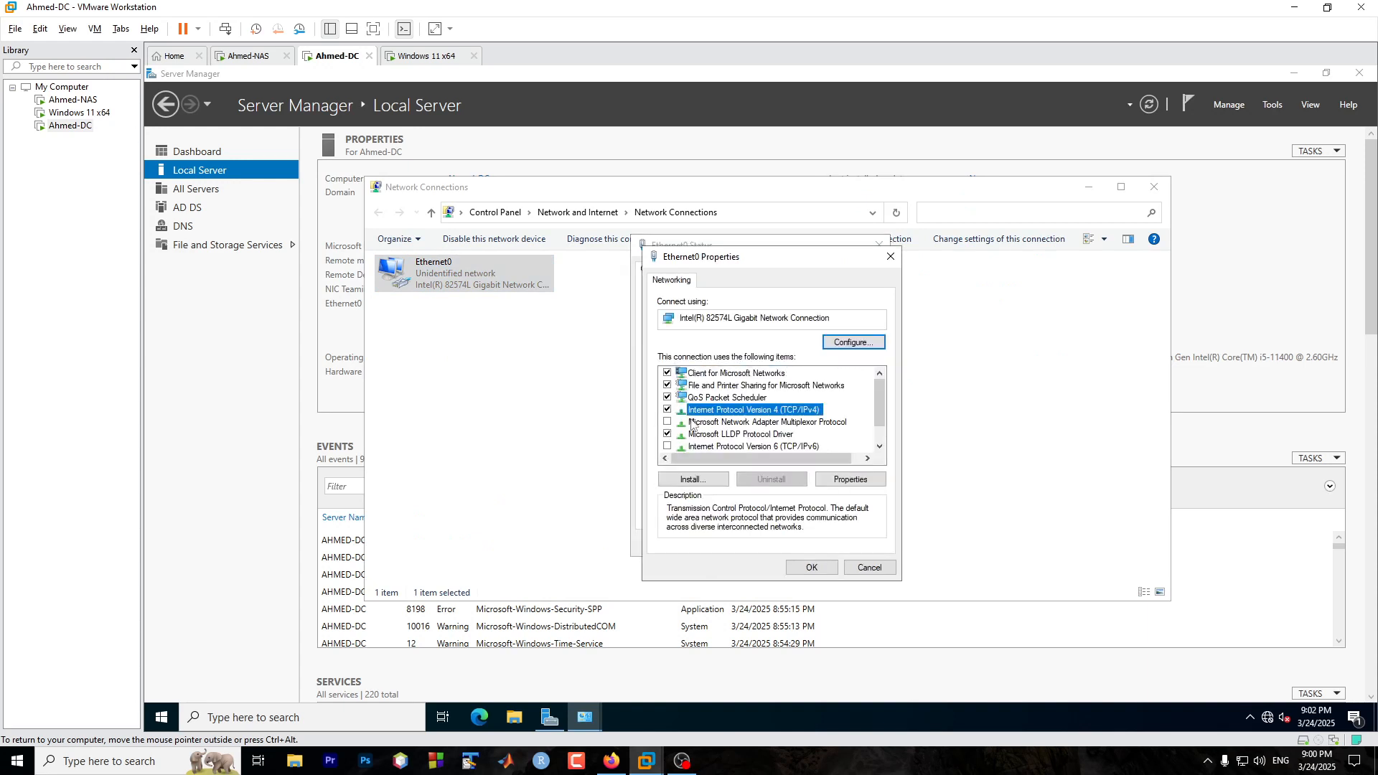
click(849, 483)
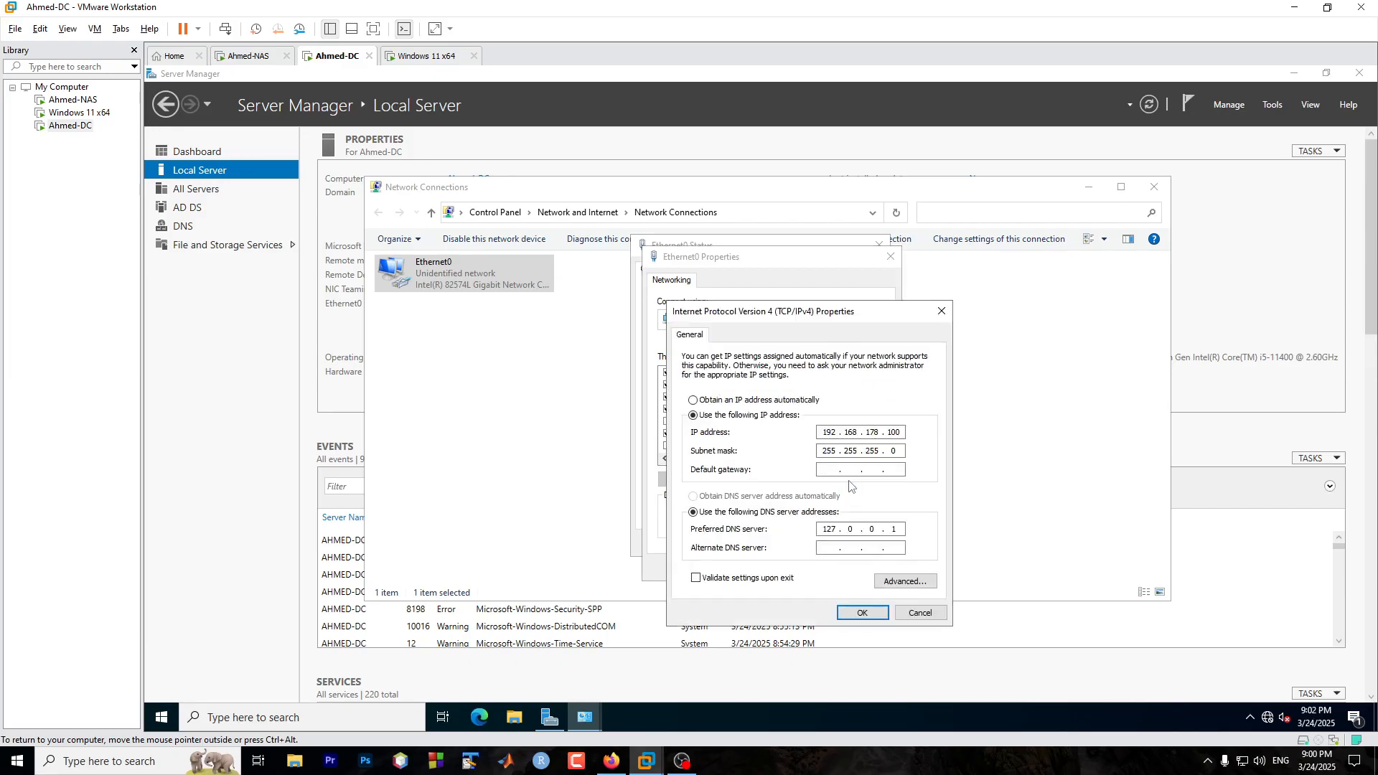
- Compare the automatic and manual IP address options without saving, and view Ethernet0's network connection details
click(702, 404)
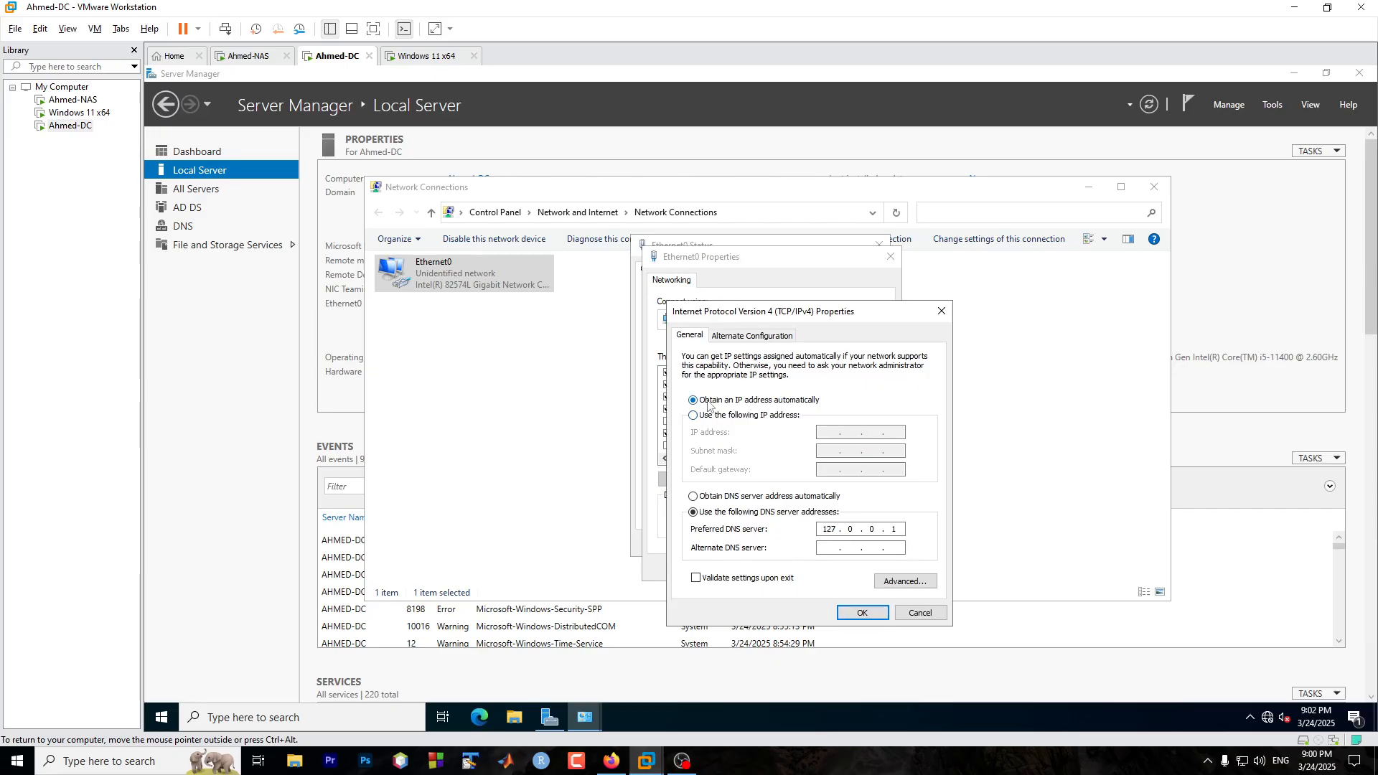
click(726, 418)
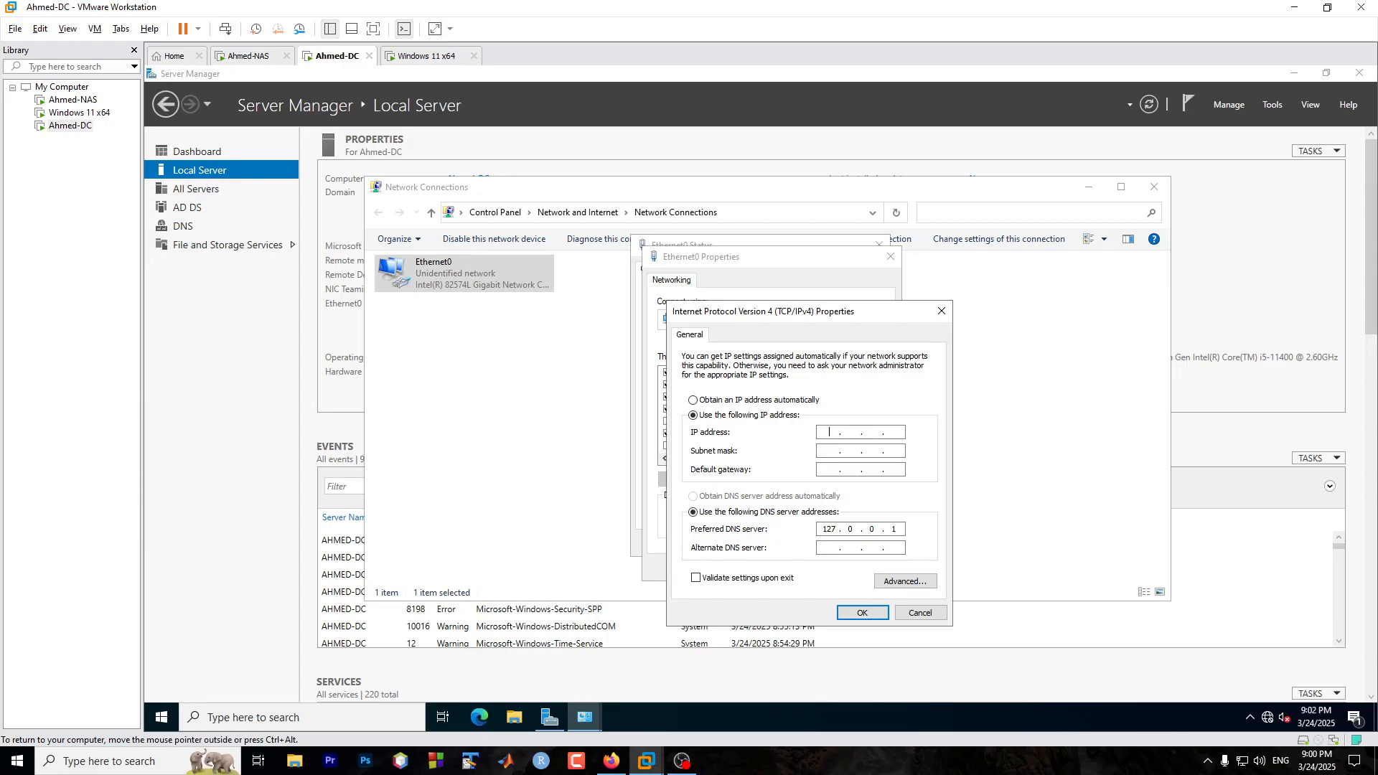
click(935, 619)
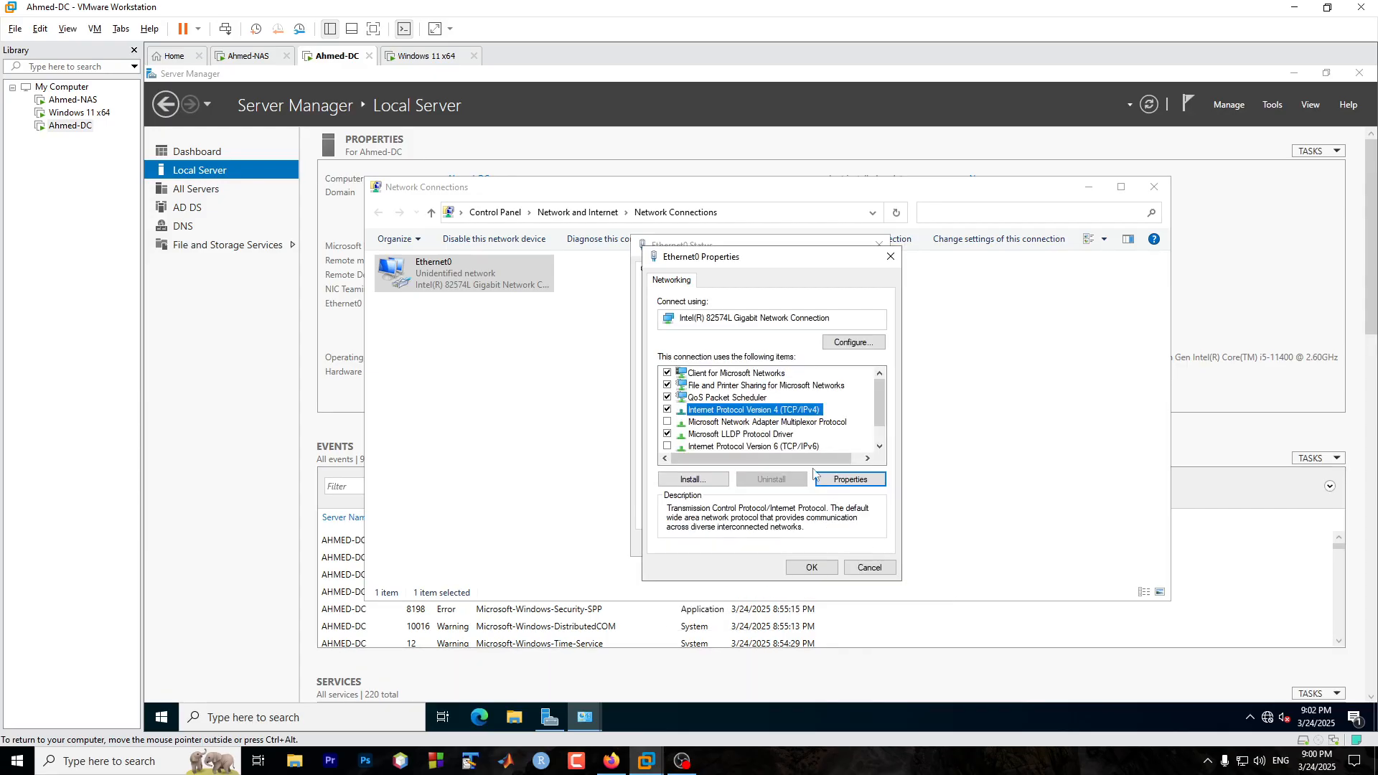
click(854, 567)
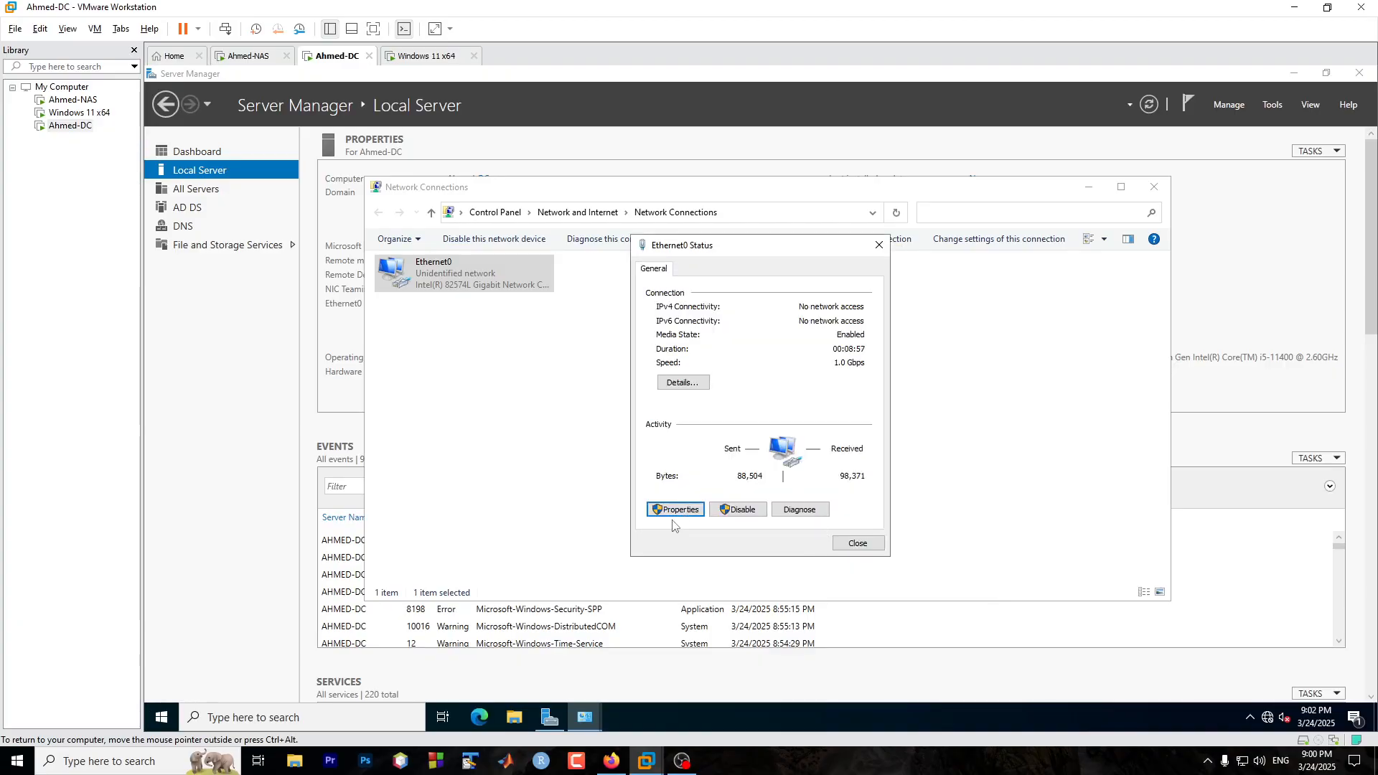
click(680, 383)
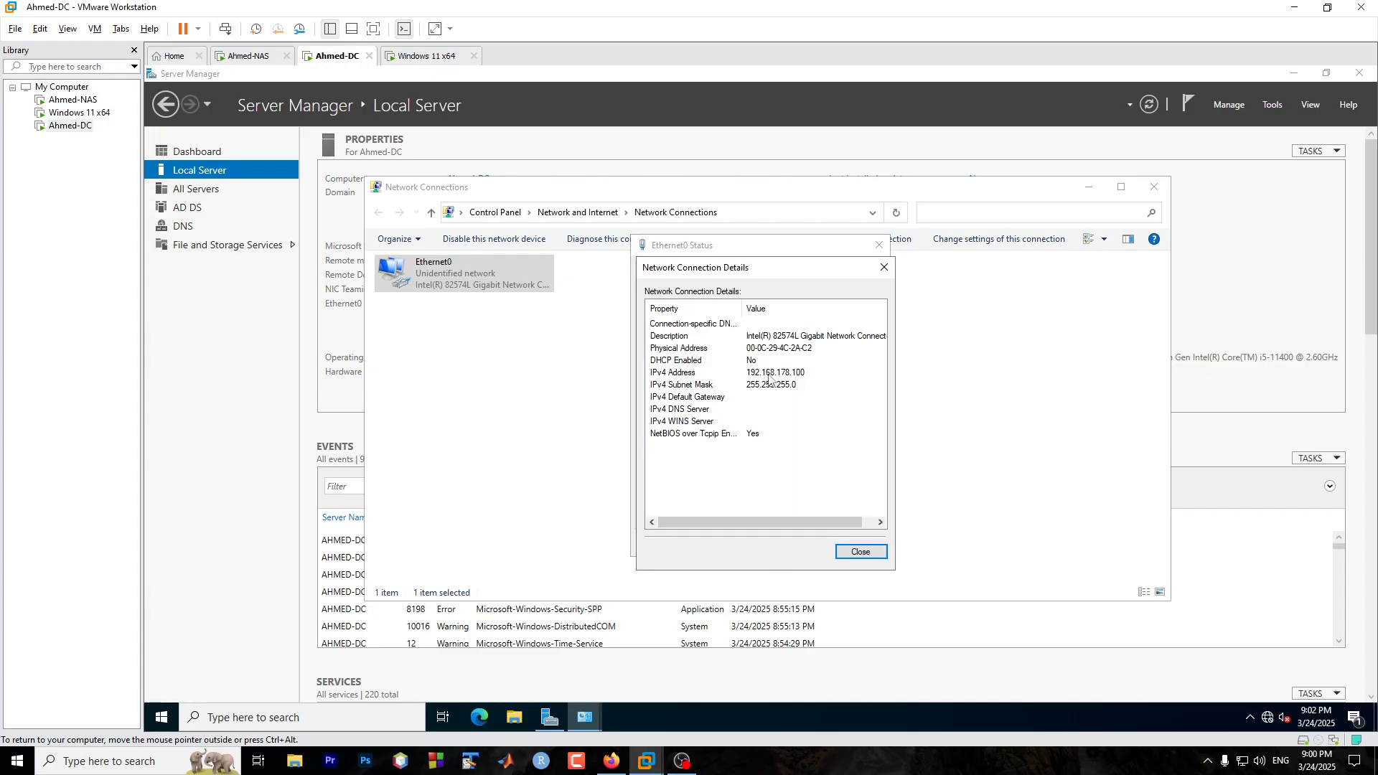
- Check the web interface address on the NAS virtual machine's console and switch to the TrueNAS dashboard in Firefox
click(262, 61)
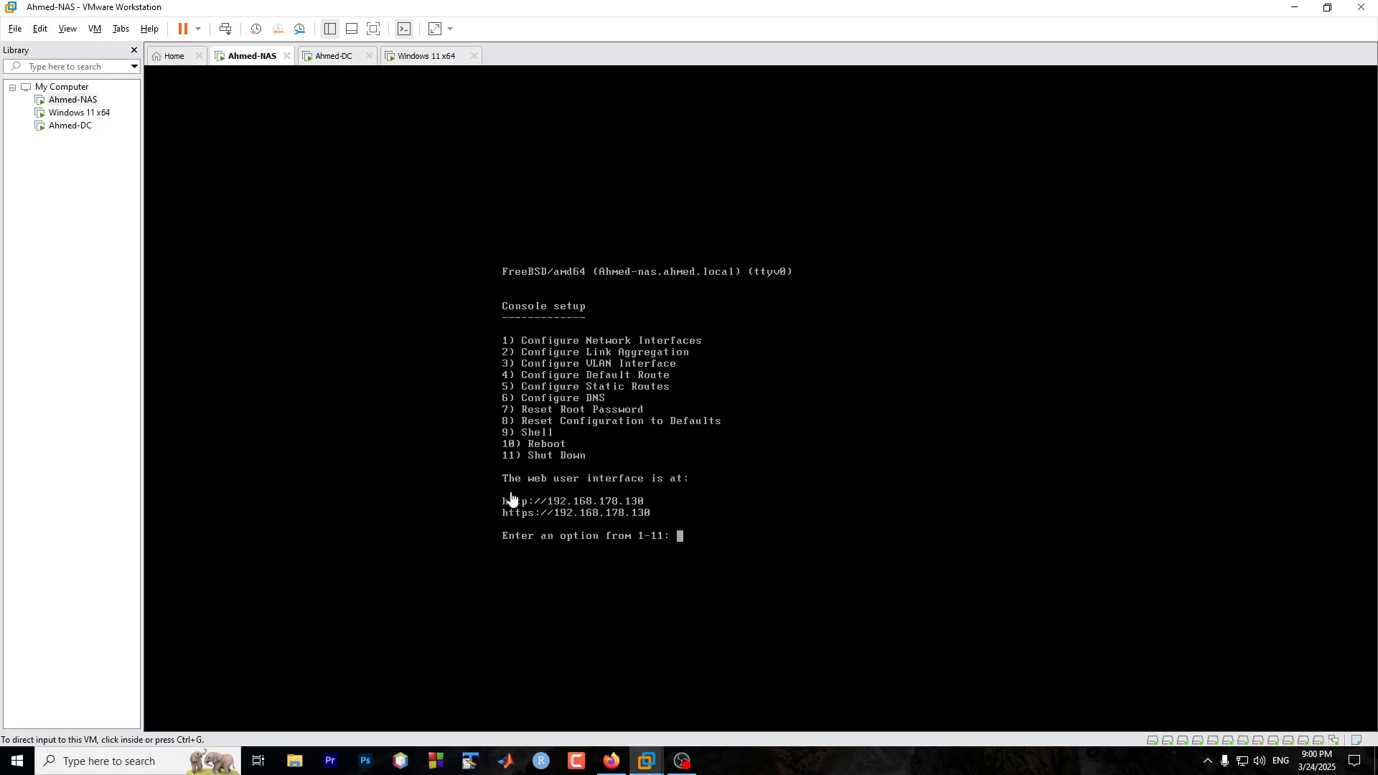
click(550, 510)
key(ctrl+alt)
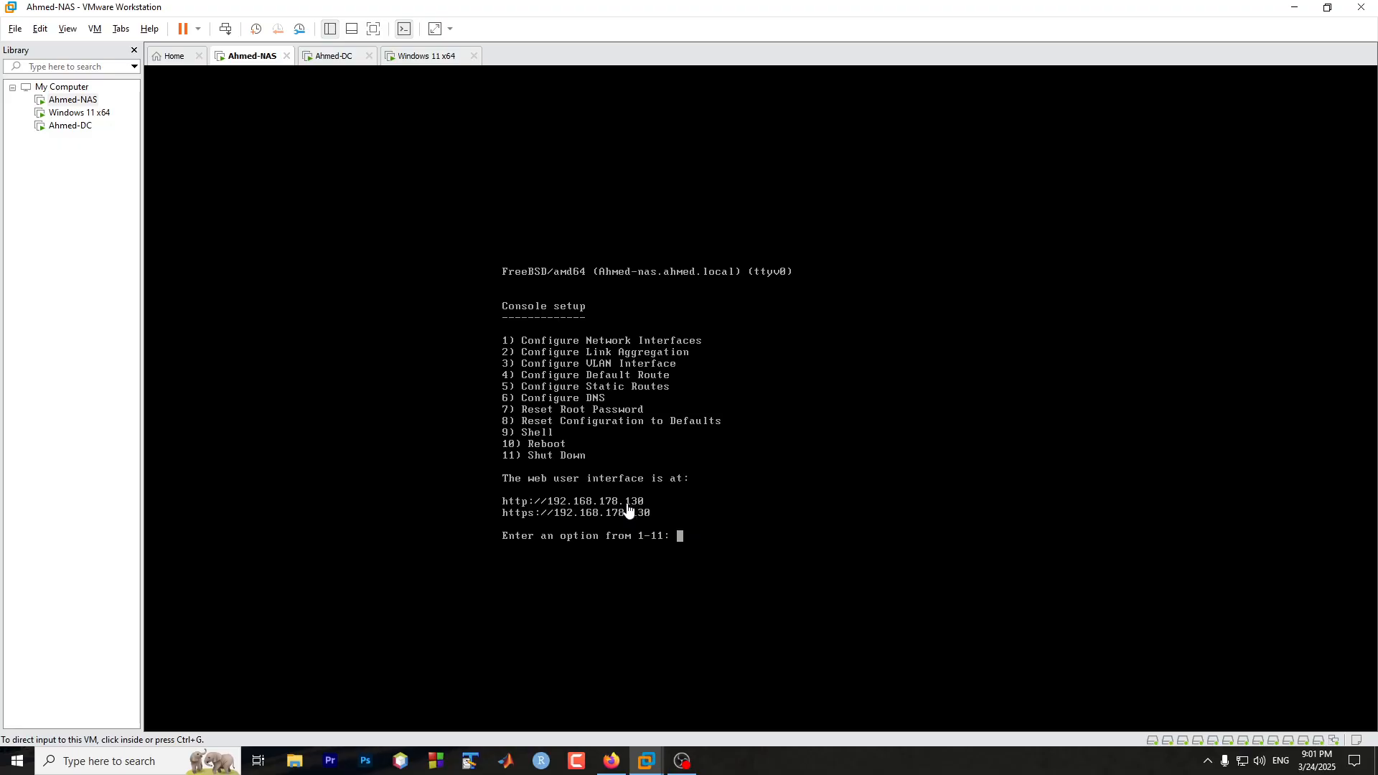
click(617, 767)
click(622, 761)
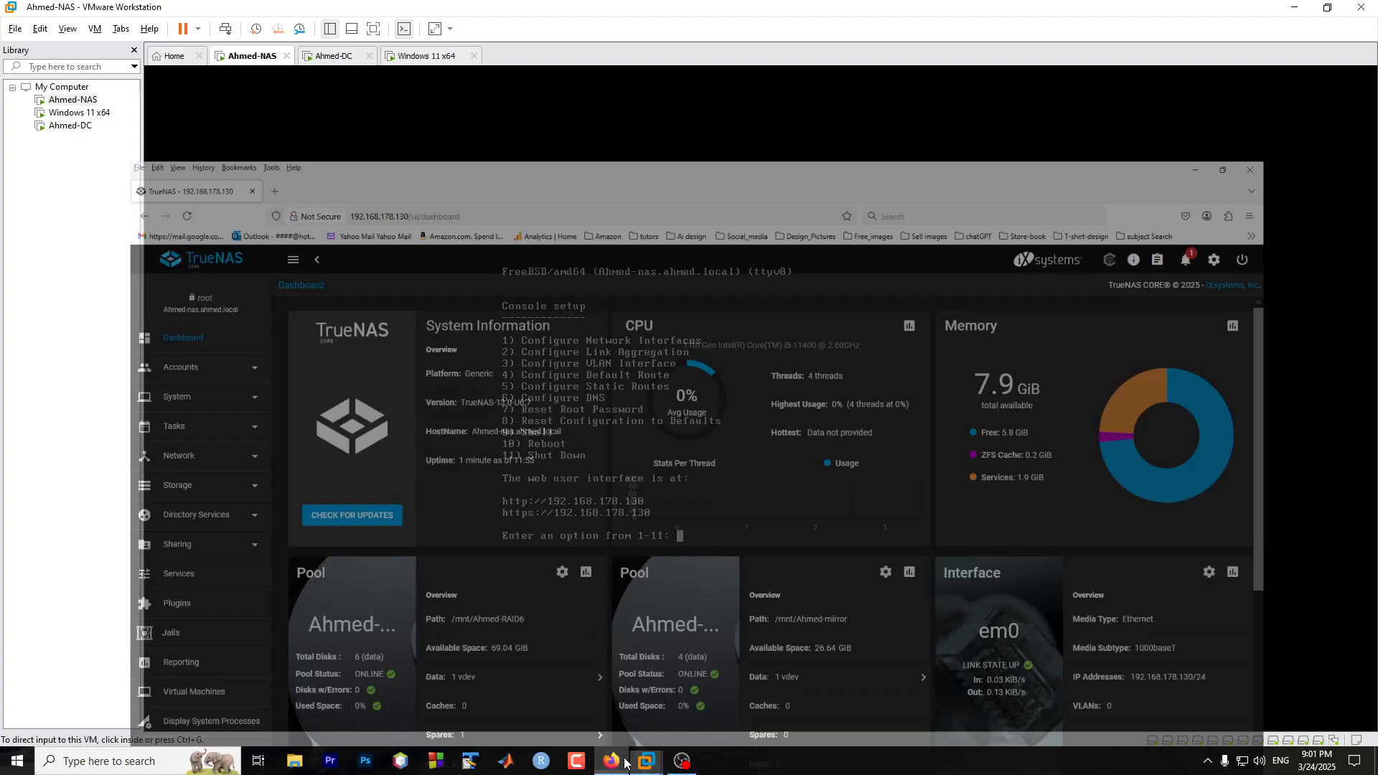
- Return to the domain controller virtual machine and close the connection details, Ethernet0 status and Network Connections windows
click(338, 65)
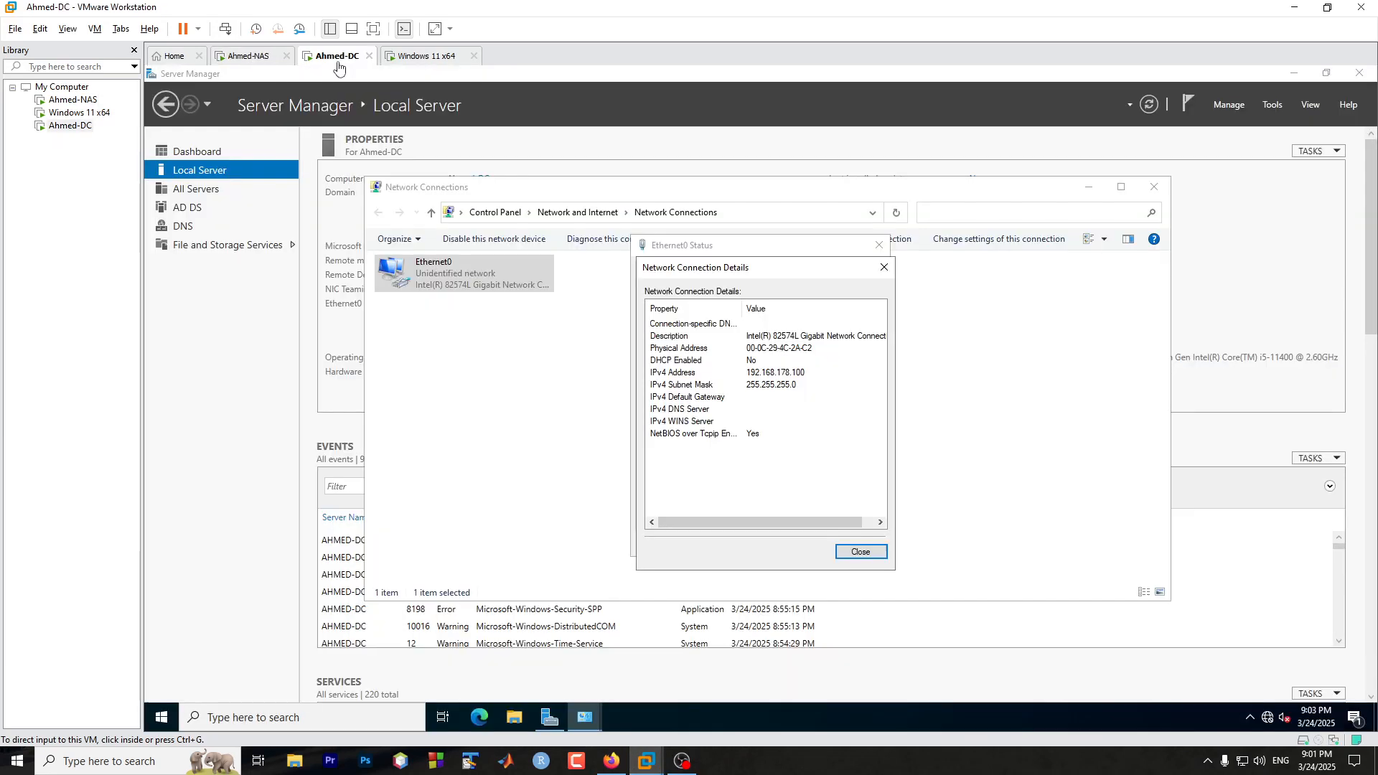
click(855, 554)
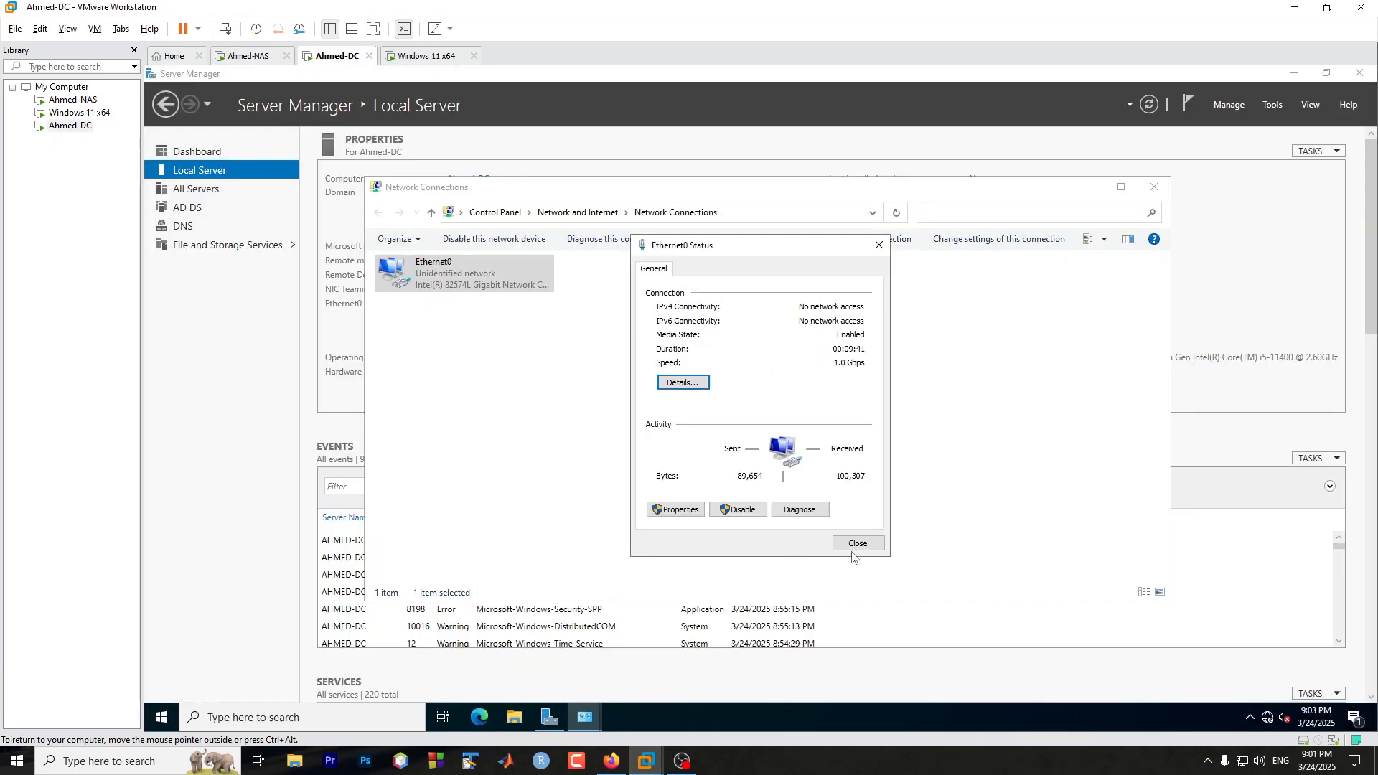
click(858, 544)
click(1153, 187)
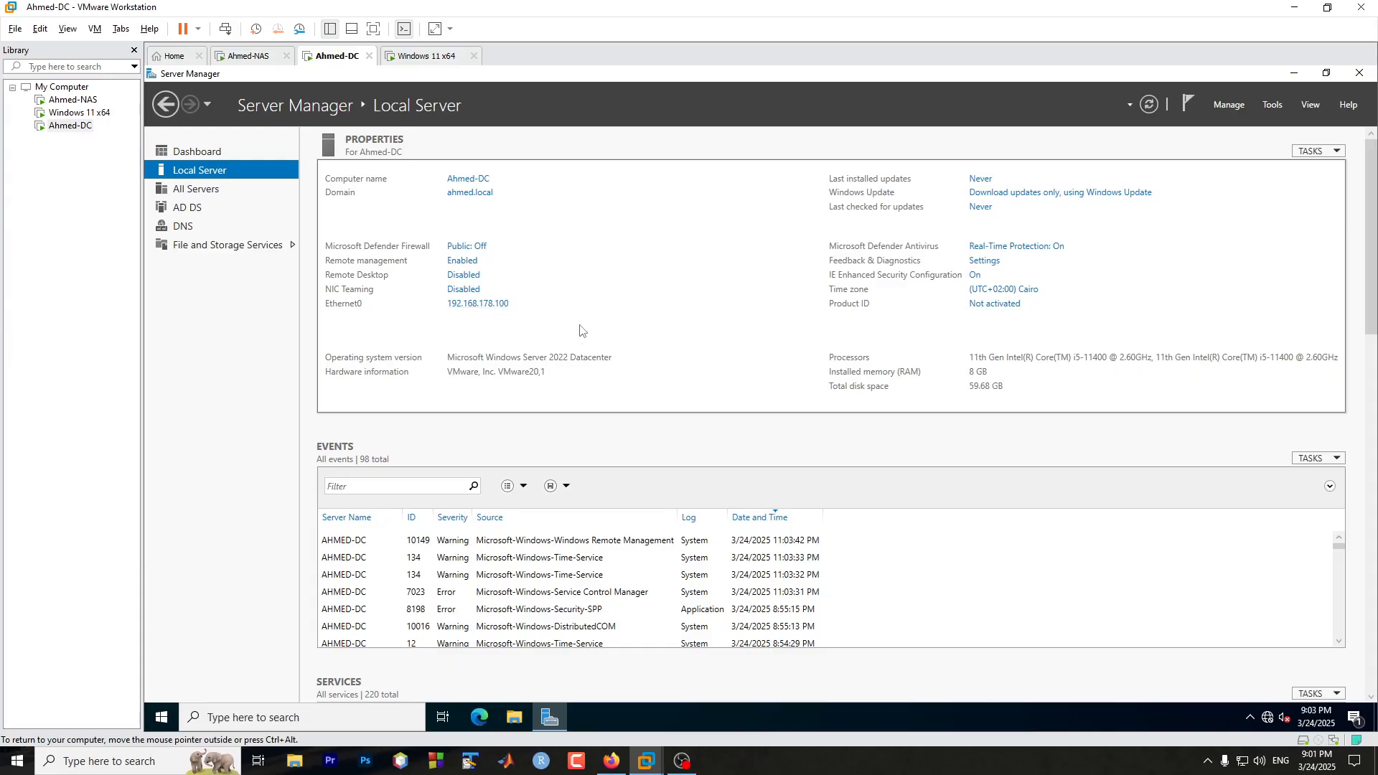
- Open the Internet Protocol Version 4 (TCP/IPv4) properties of the Ethernet0 adapter on the Windows 11 x64 virtual machine
click(425, 58)
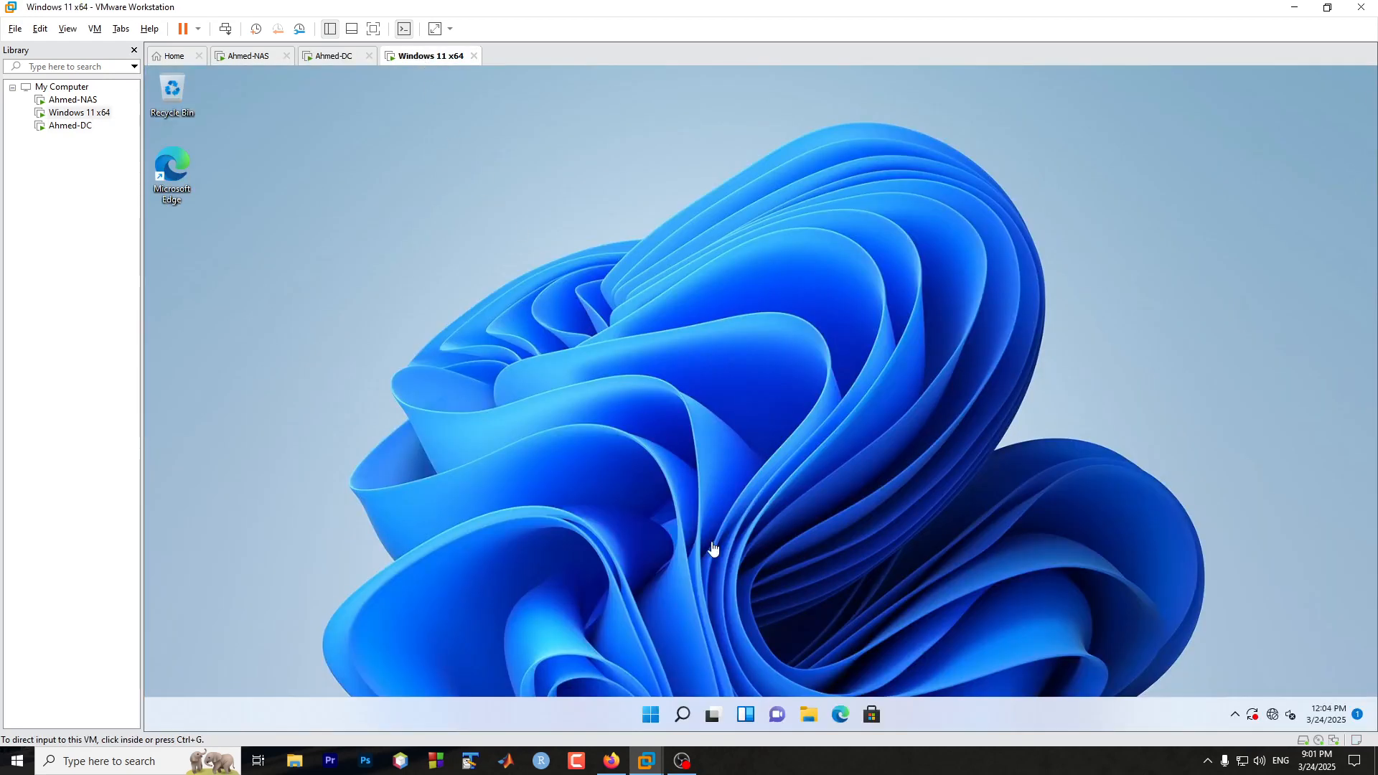
click(1252, 723)
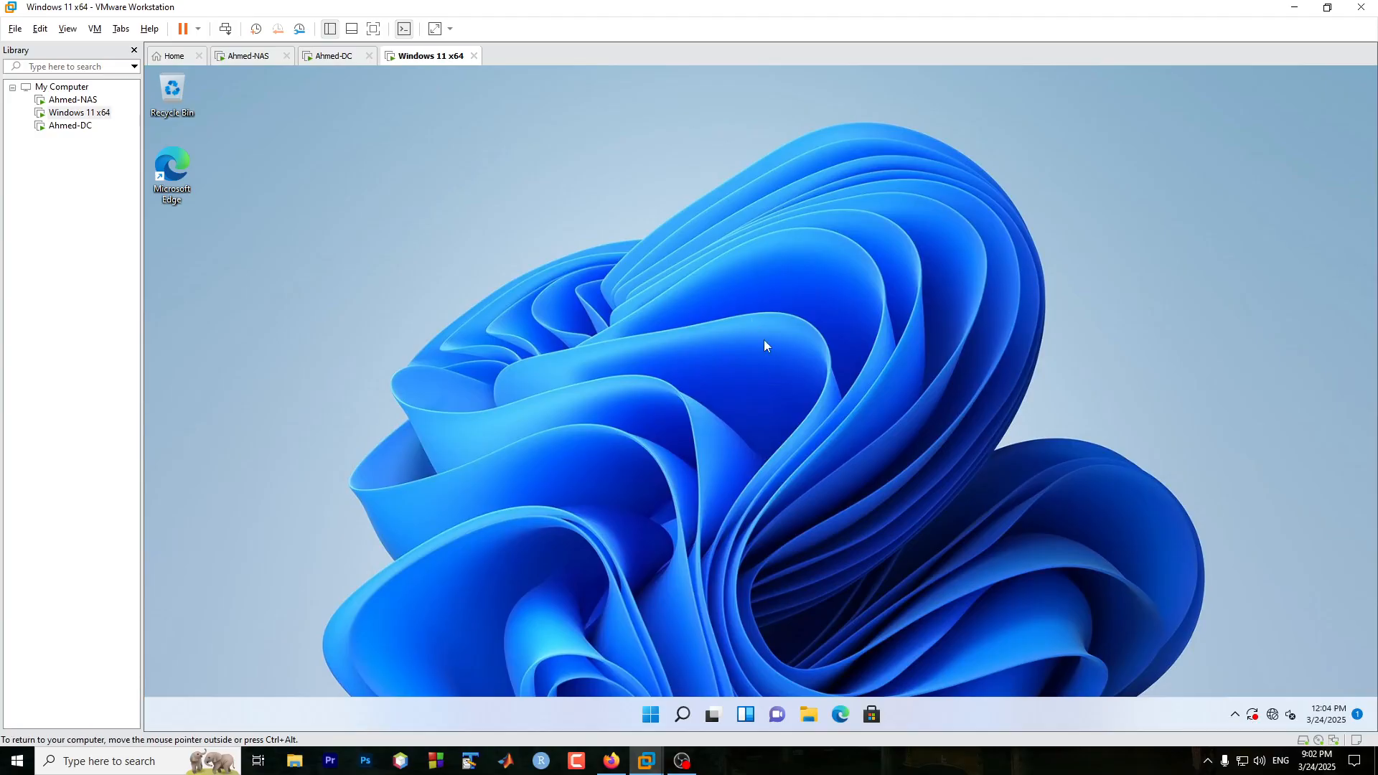
right_click(1274, 715)
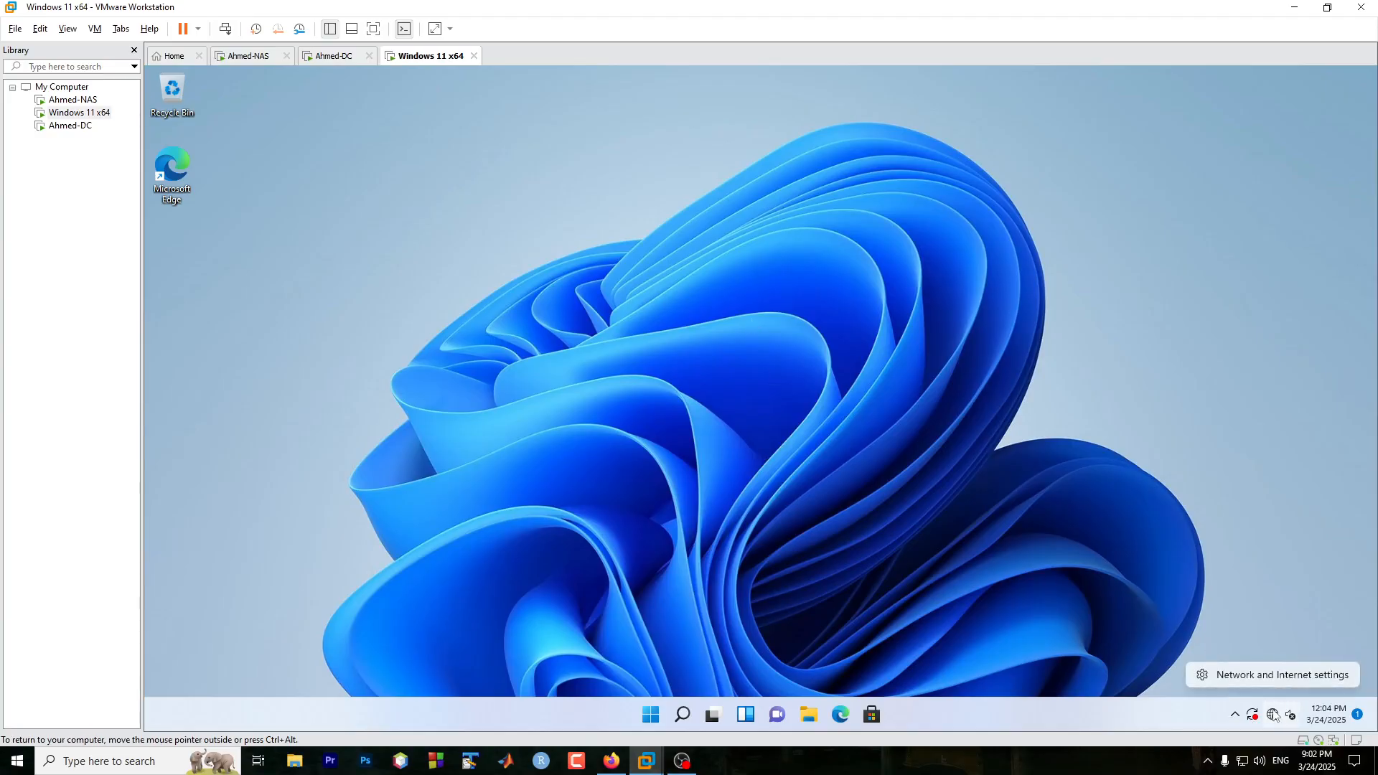
click(1259, 673)
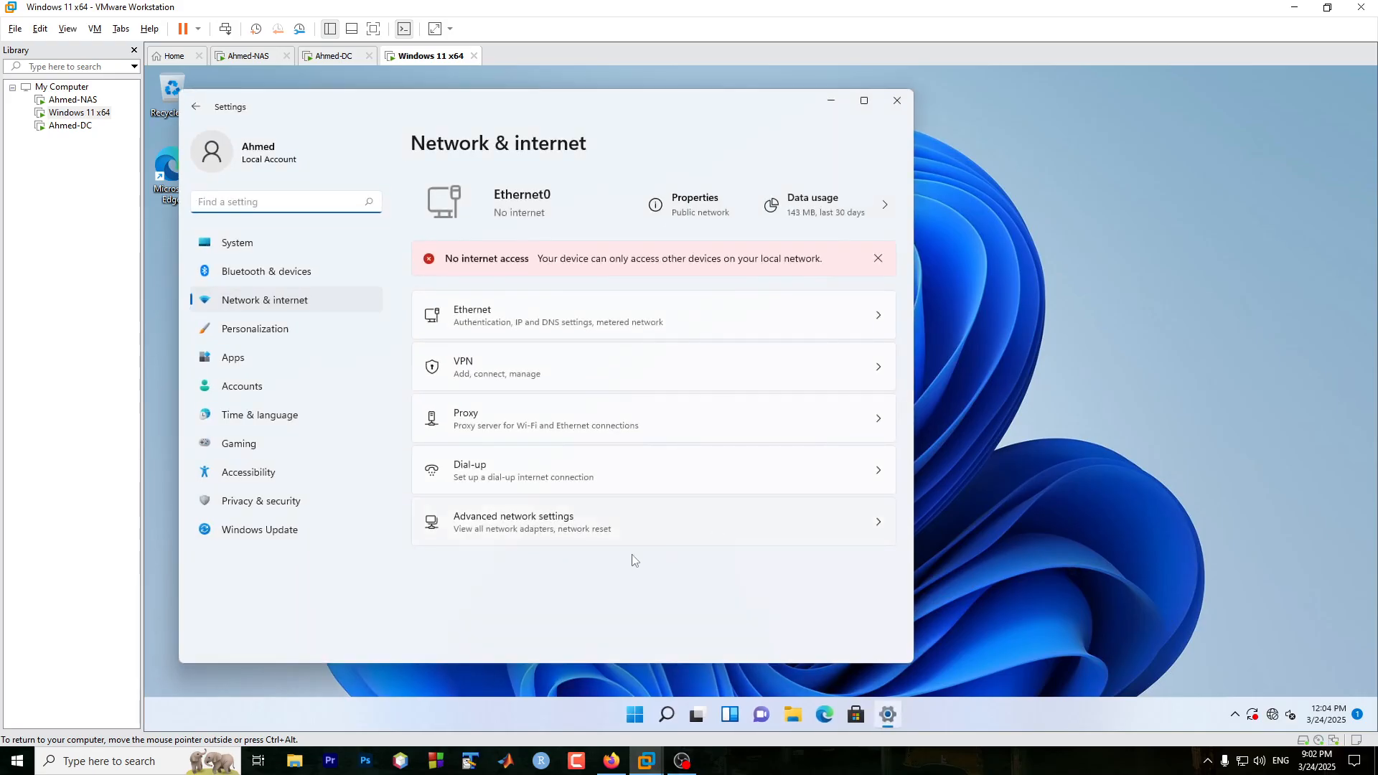
click(501, 530)
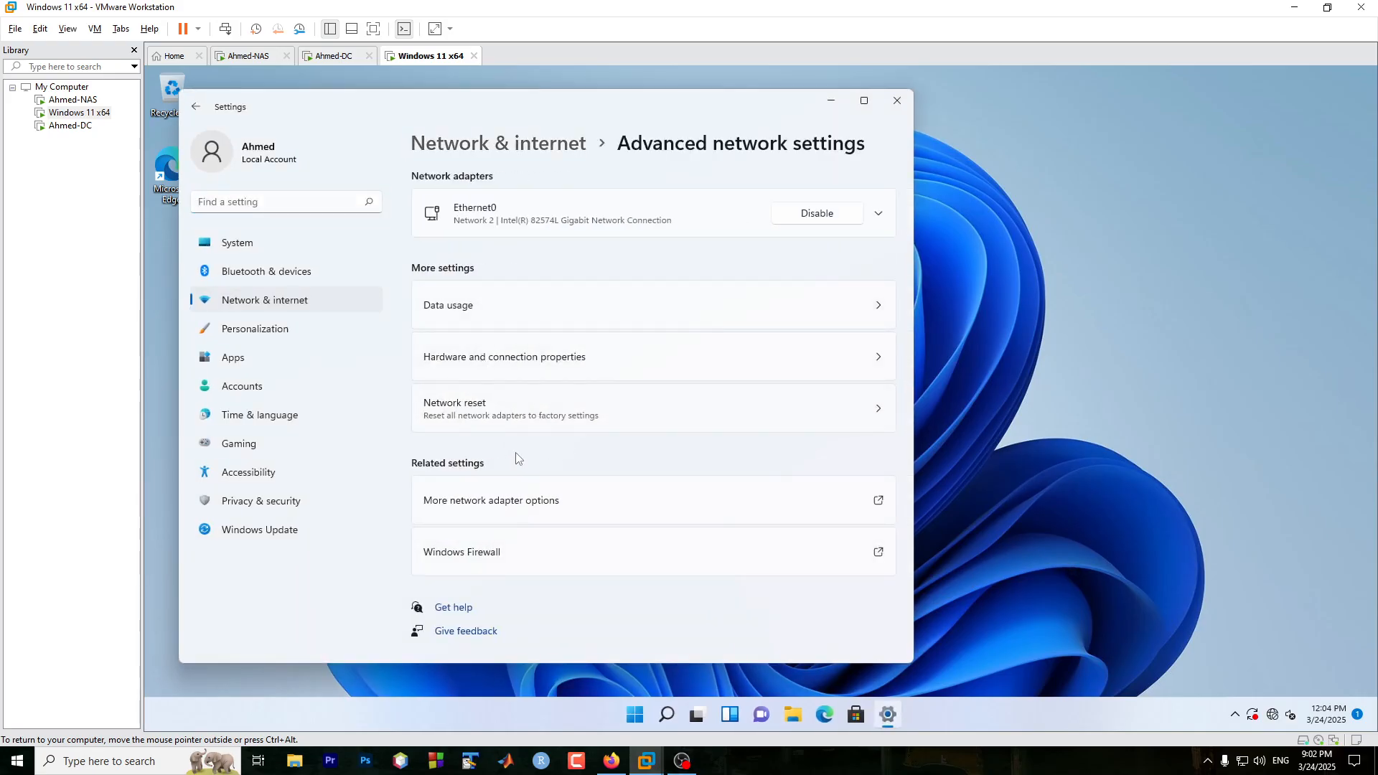
click(527, 511)
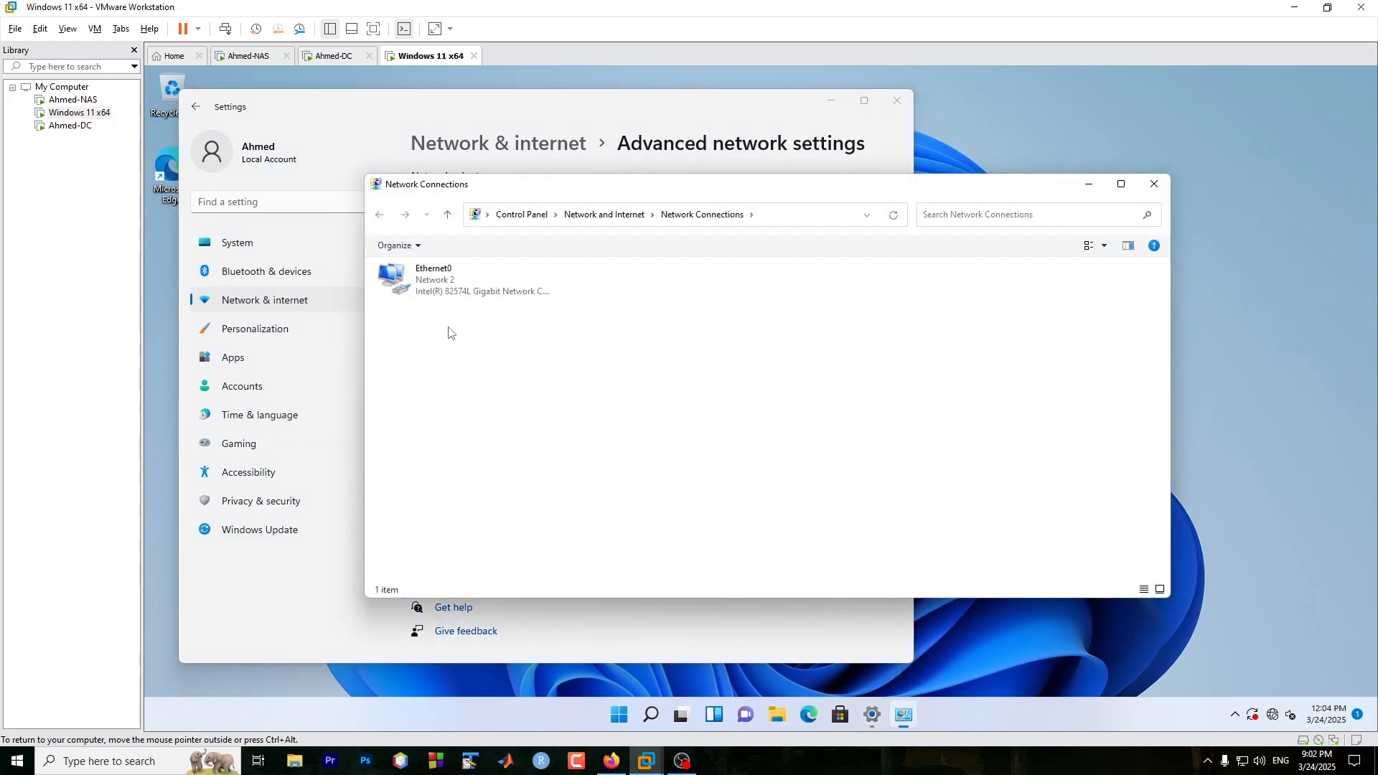
right_click(438, 283)
click(468, 307)
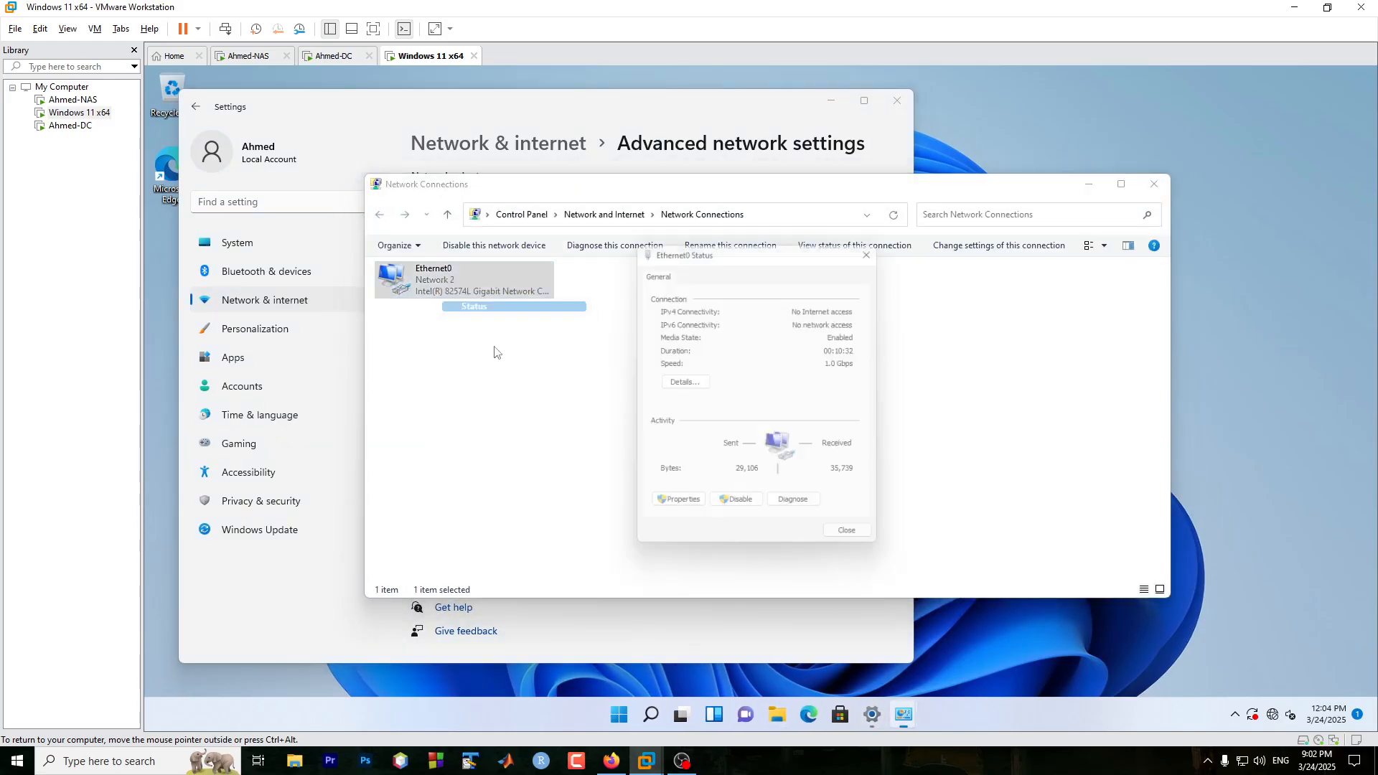
click(677, 510)
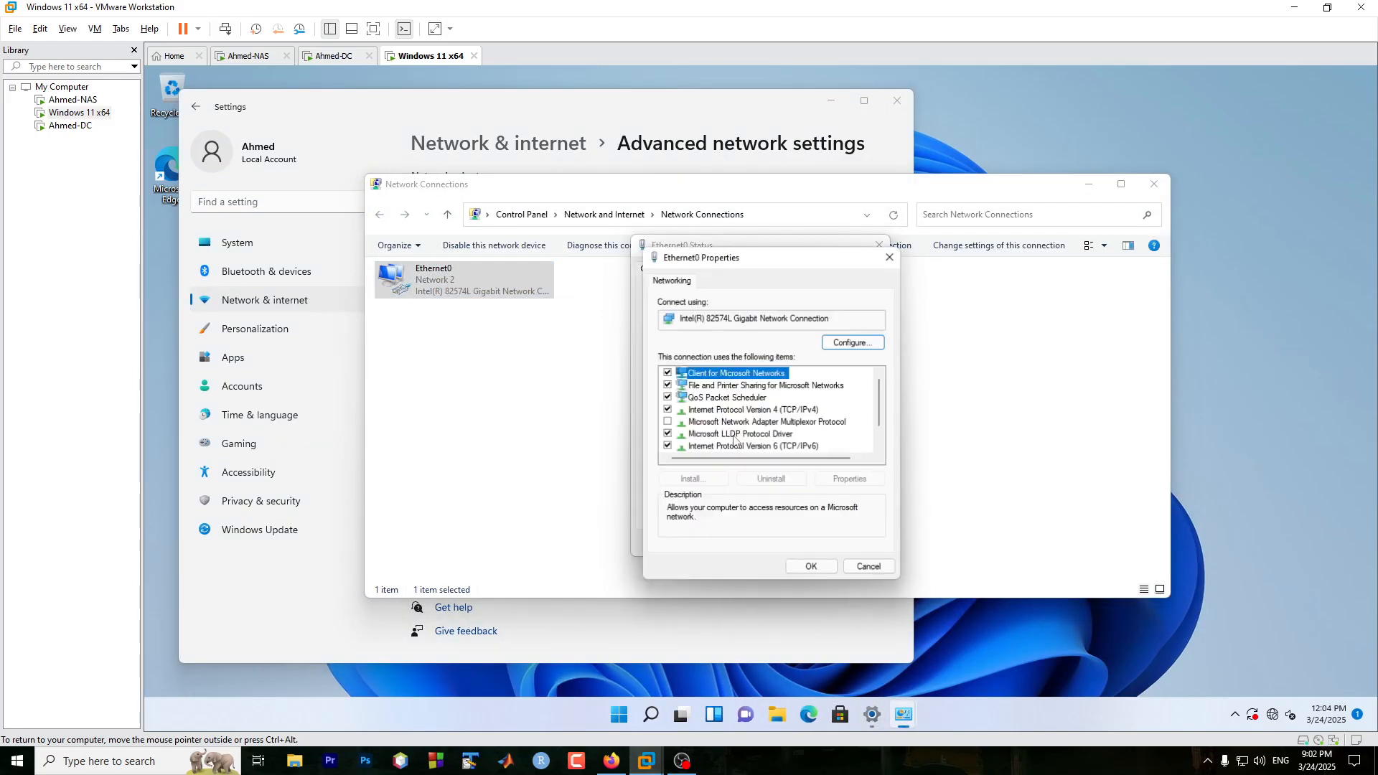
double_click(804, 410)
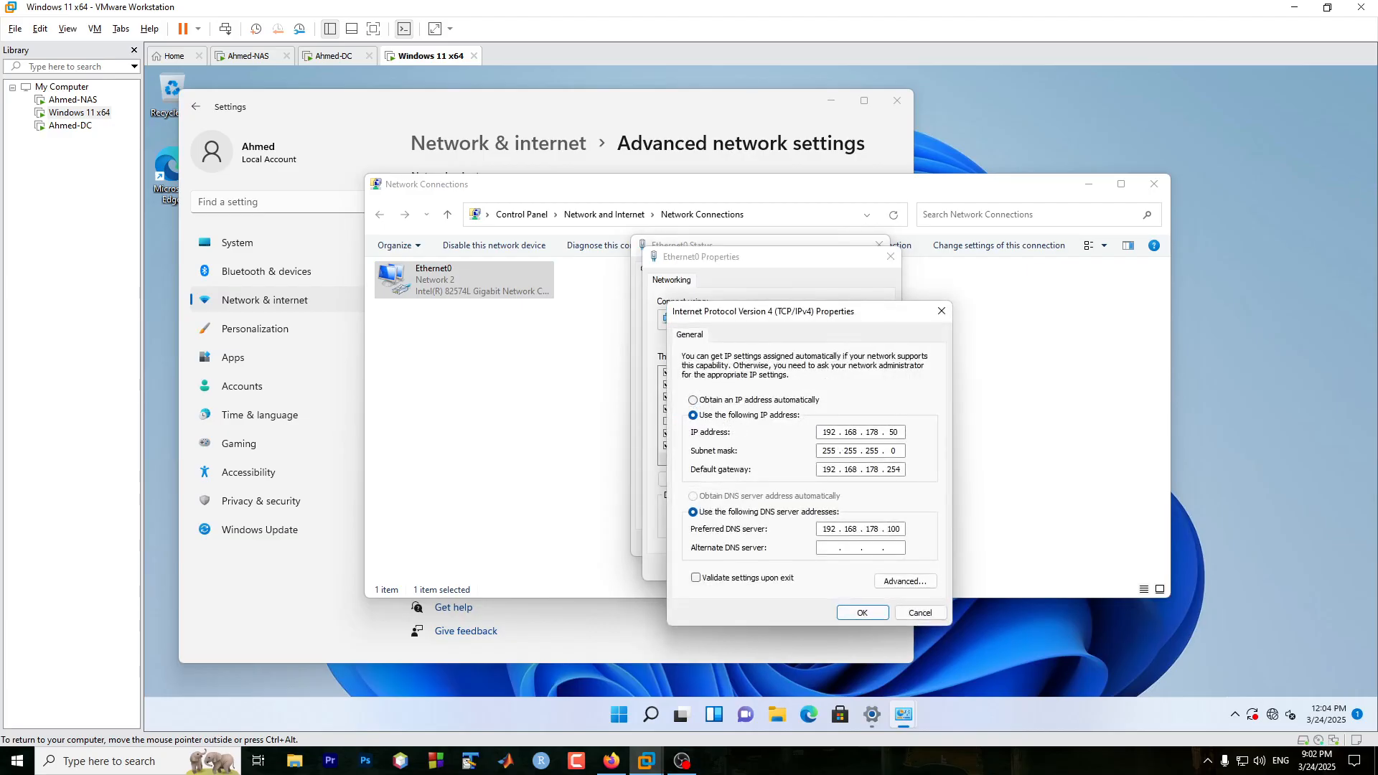
- Check the client's IP address and preferred DNS server, cancel without changes, and close all network and settings windows
key(Tab)
click(890, 432)
click(866, 529)
click(920, 613)
click(858, 571)
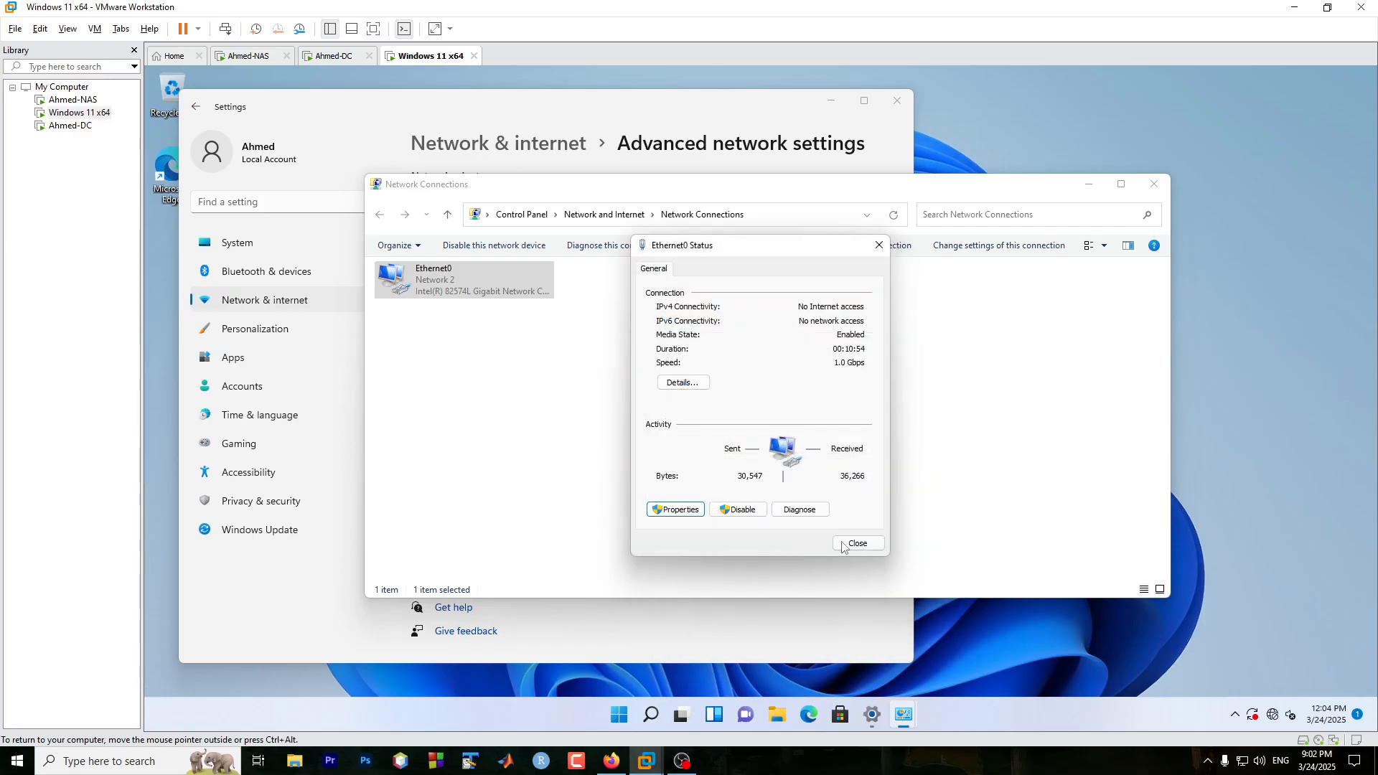
click(858, 541)
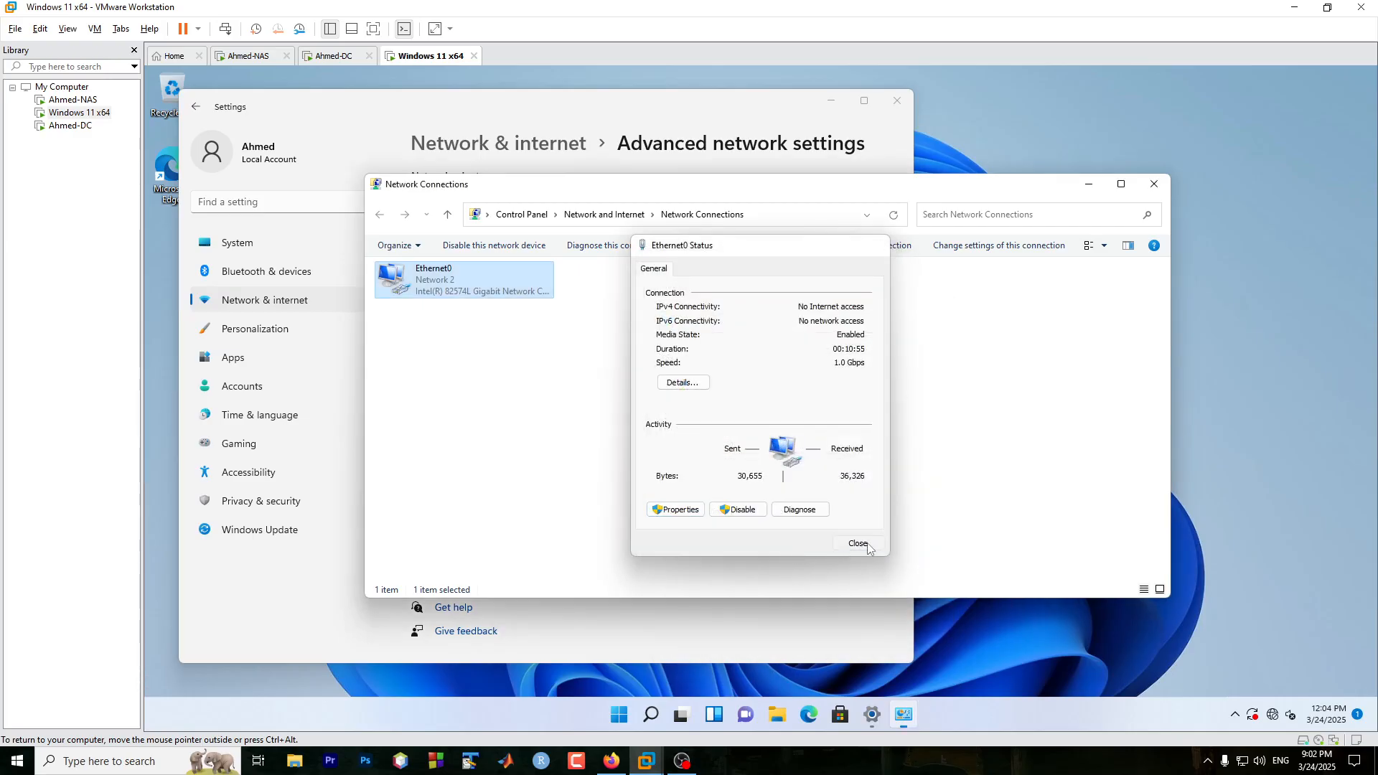
click(1156, 185)
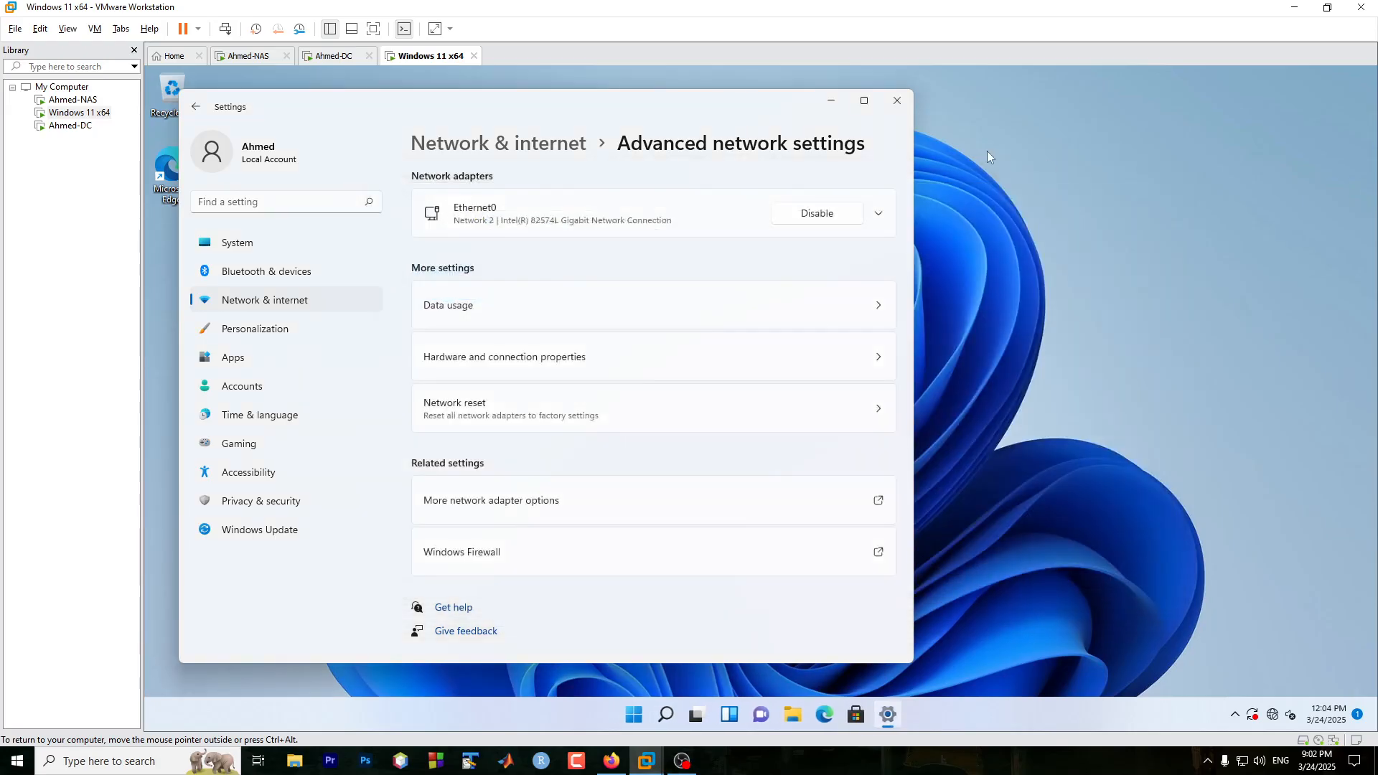
click(897, 101)
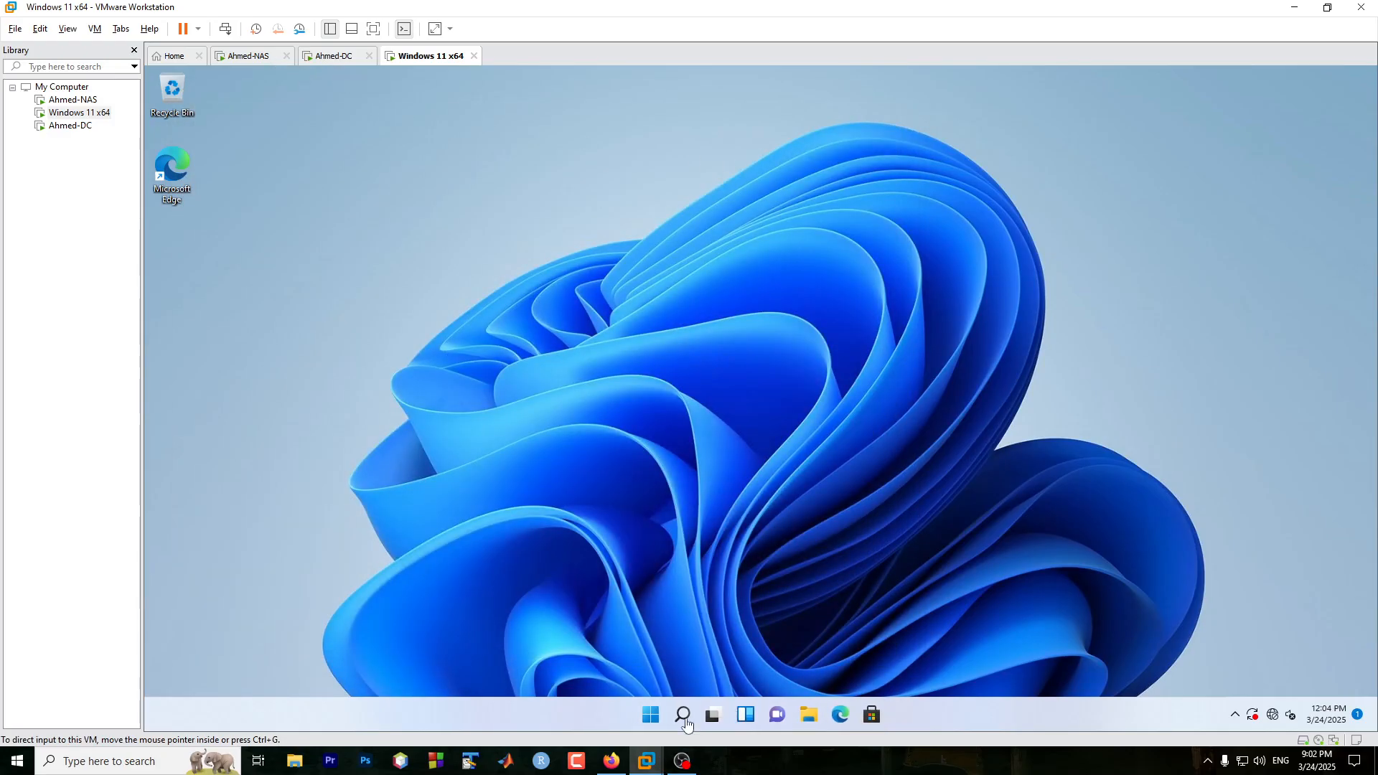
- Ping the domain controller at 192.168.178.100 from the Windows 11 client's Command Prompt, and close the prompt
mouse_move(681, 768)
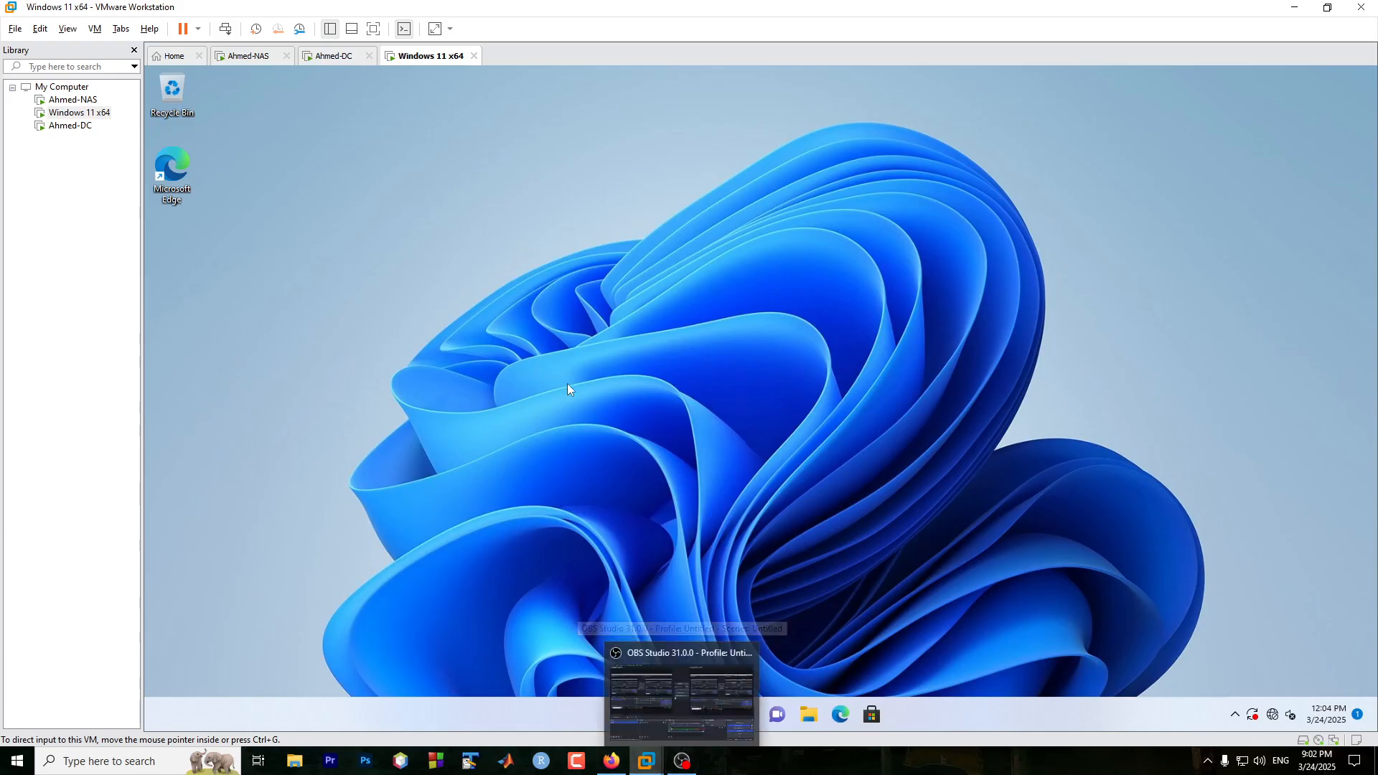
click(682, 715)
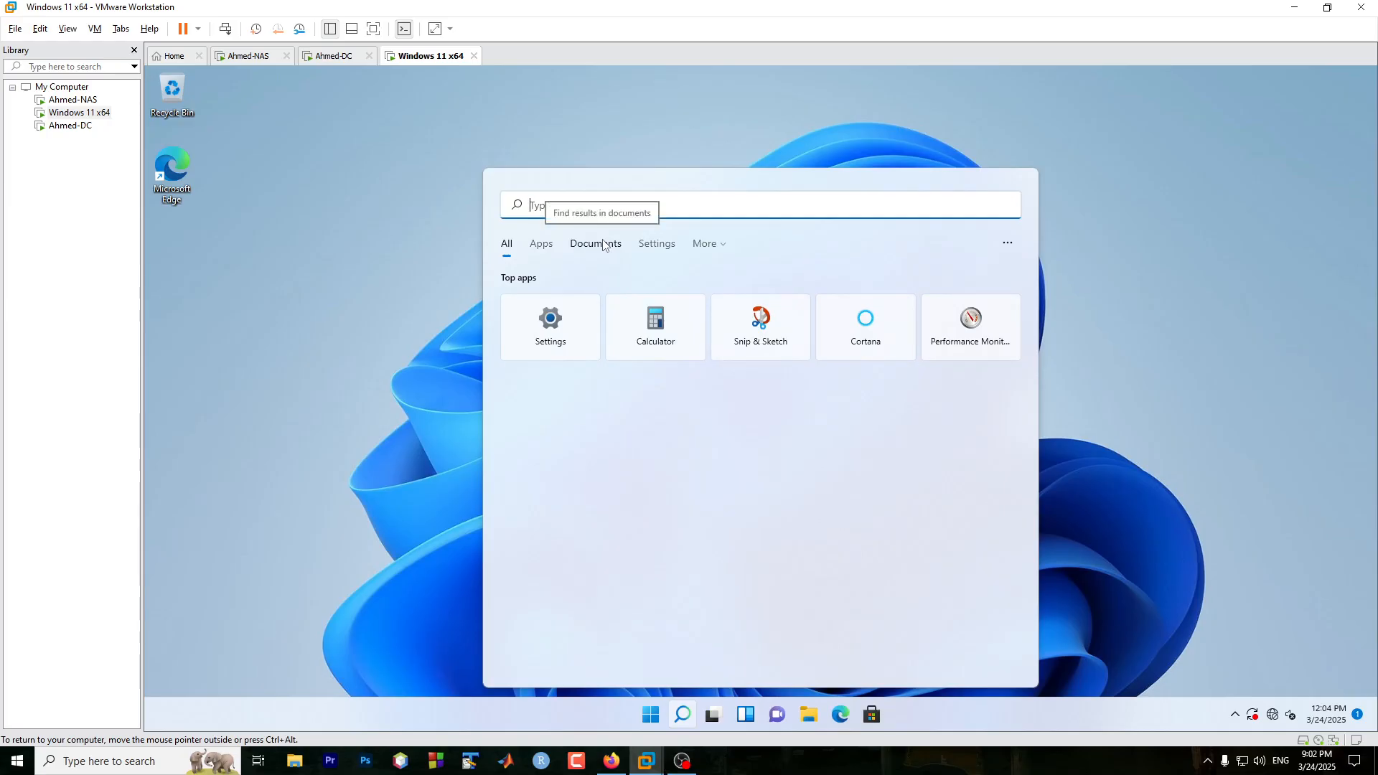
text(cmd)
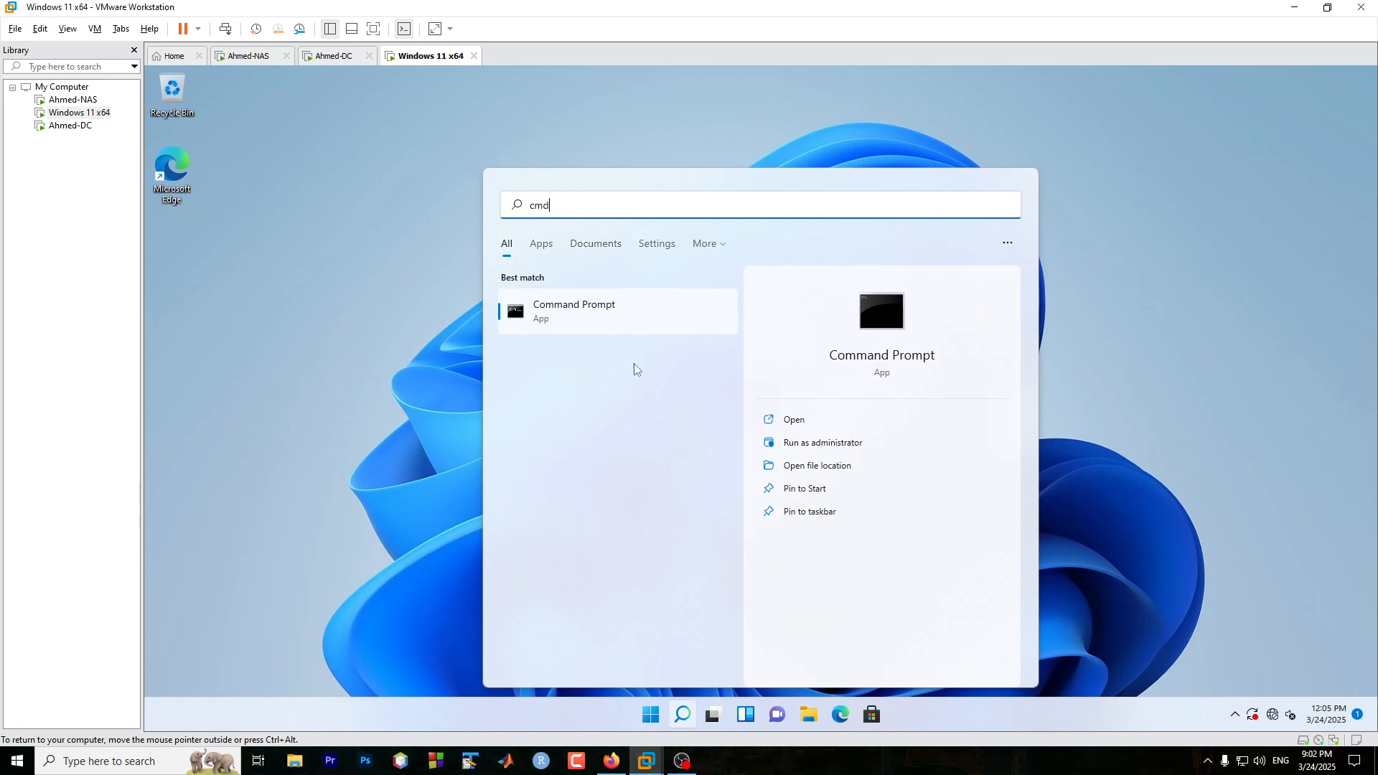
click(583, 322)
text(ping )
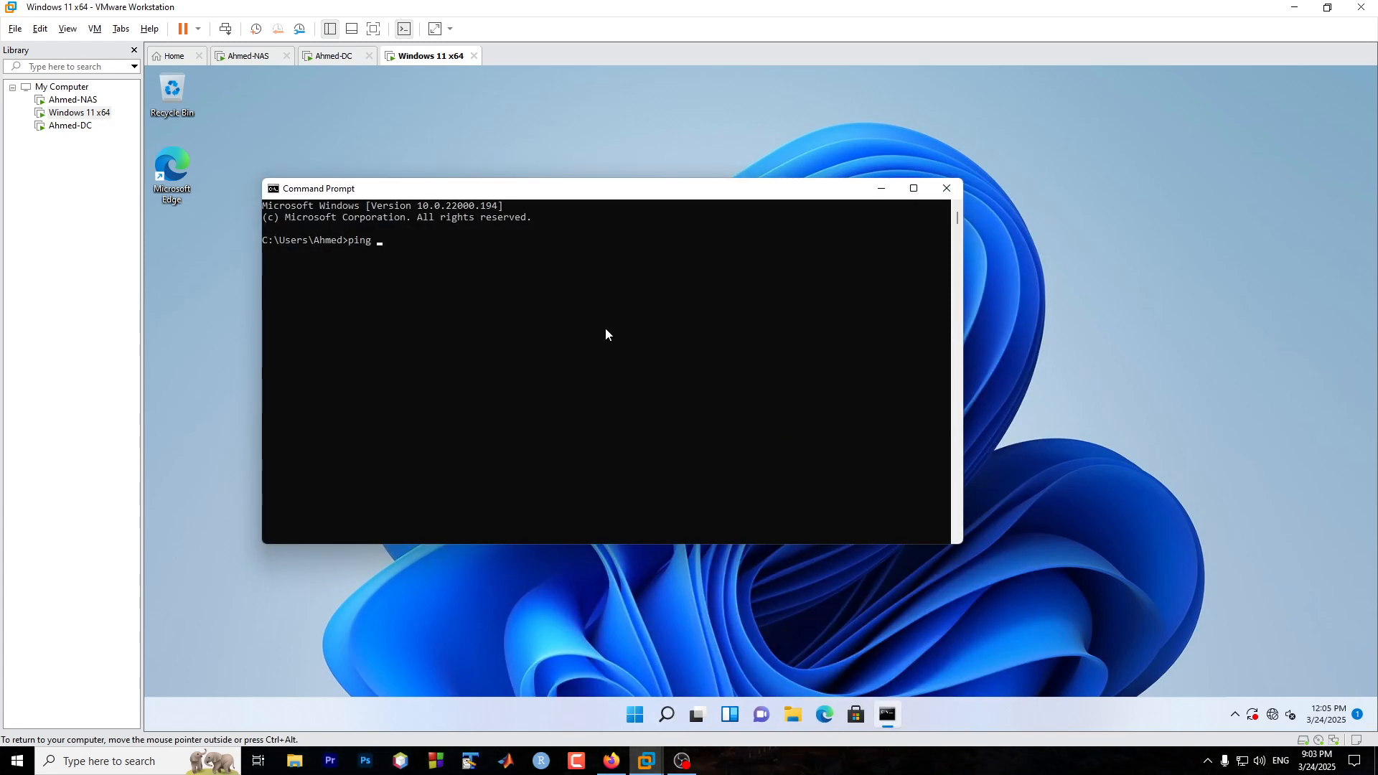
text(192.168.178.100)
key(Return)
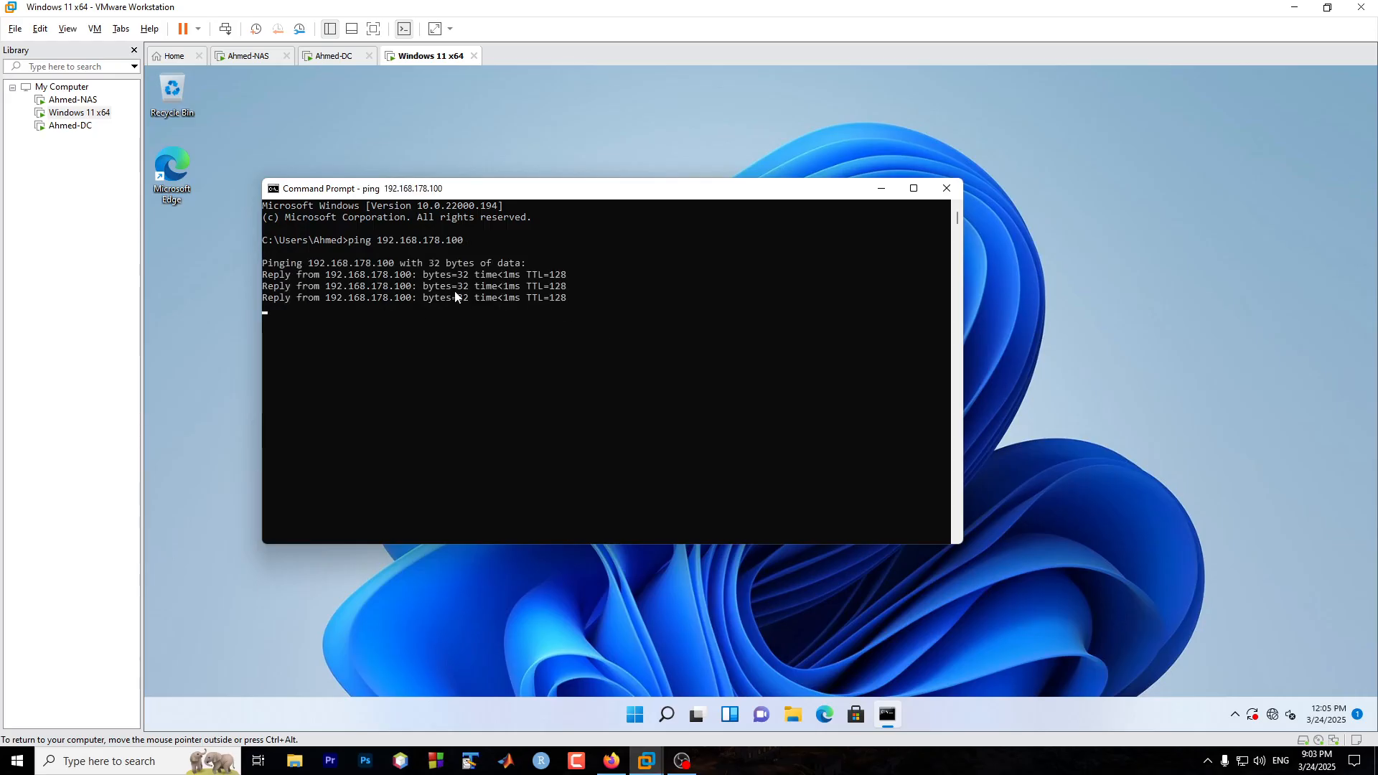
click(946, 188)
- Switch to TrueNAS in Firefox, ping 192.168.178.100 from its Shell, and stop the ping after several replies
click(611, 761)
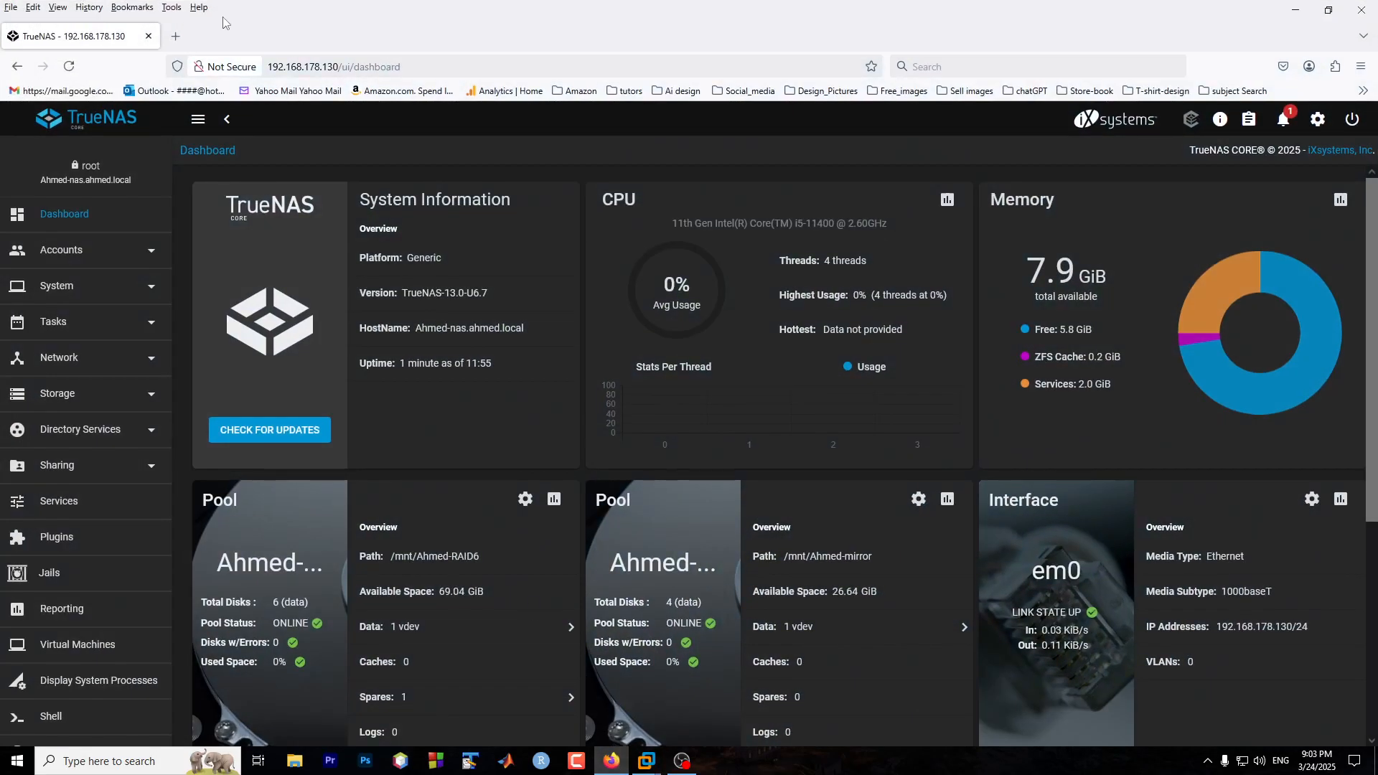
scroll(135, 638, down, 1)
click(63, 689)
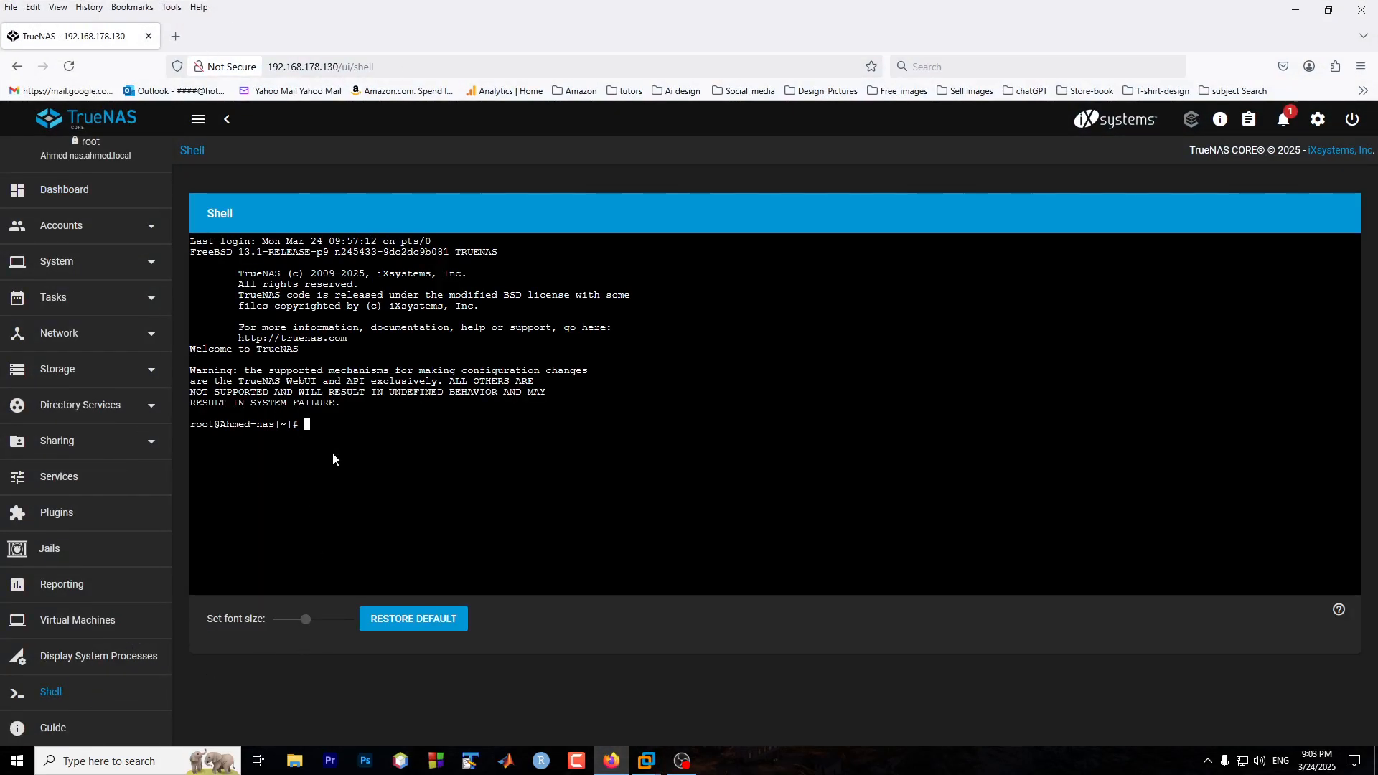
text(pring 192.168.178.100)
key(Return)
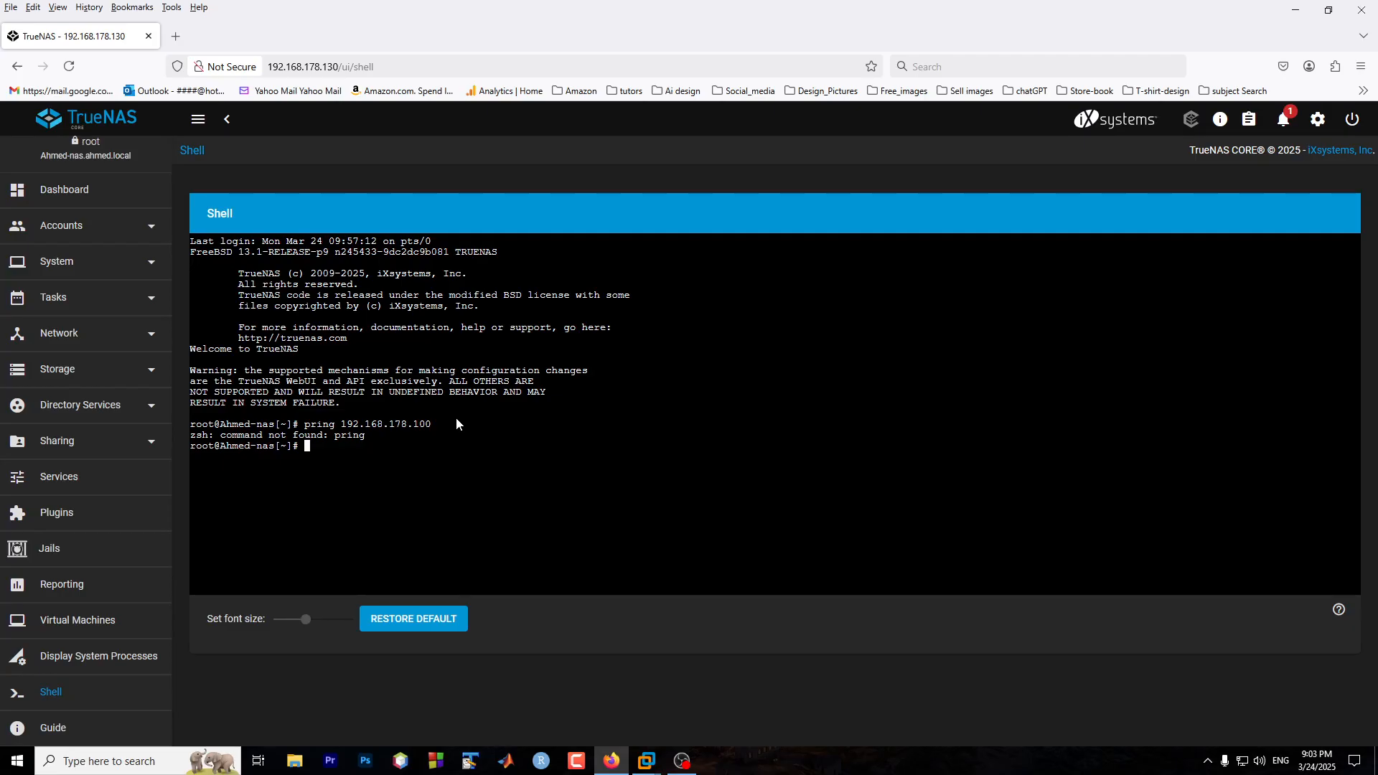
text(ping 192.168.178.100)
key(Return)
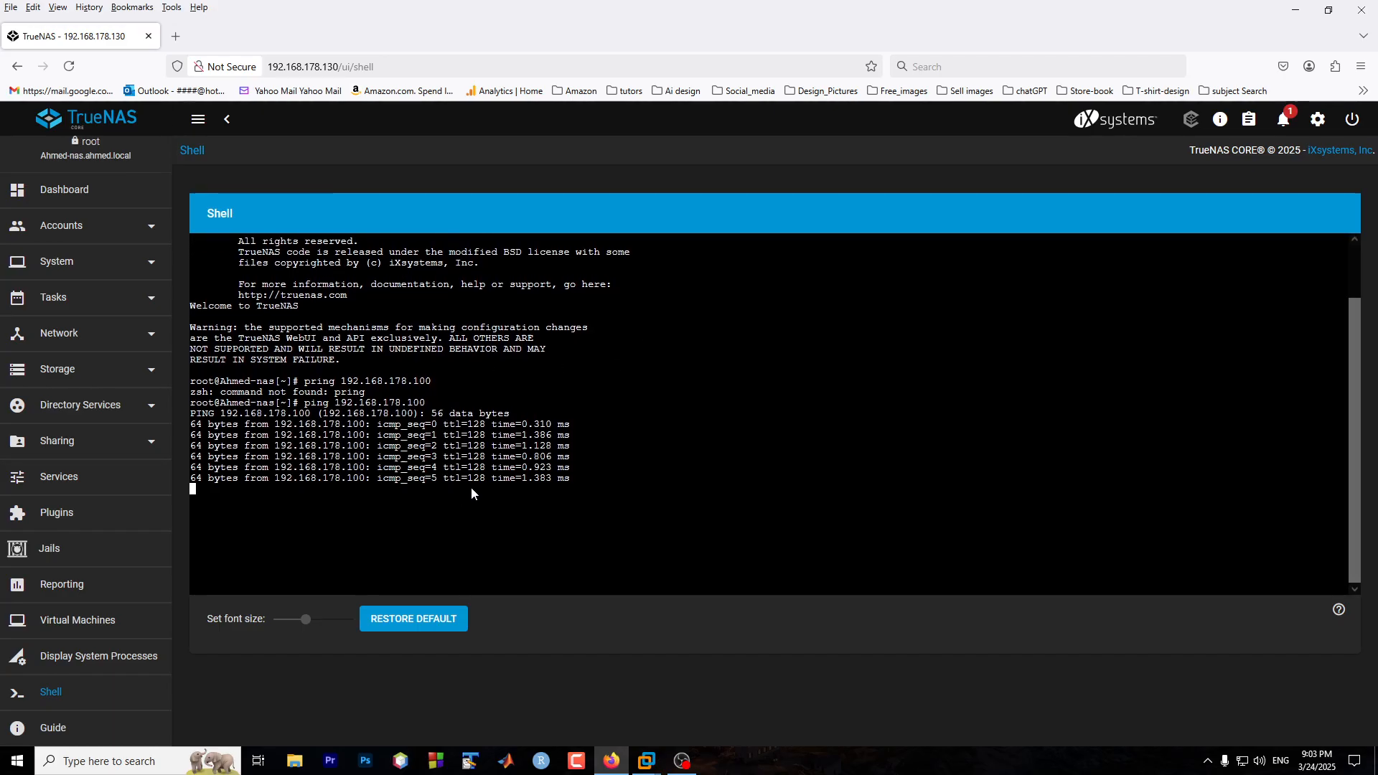
key(ctrl+c)
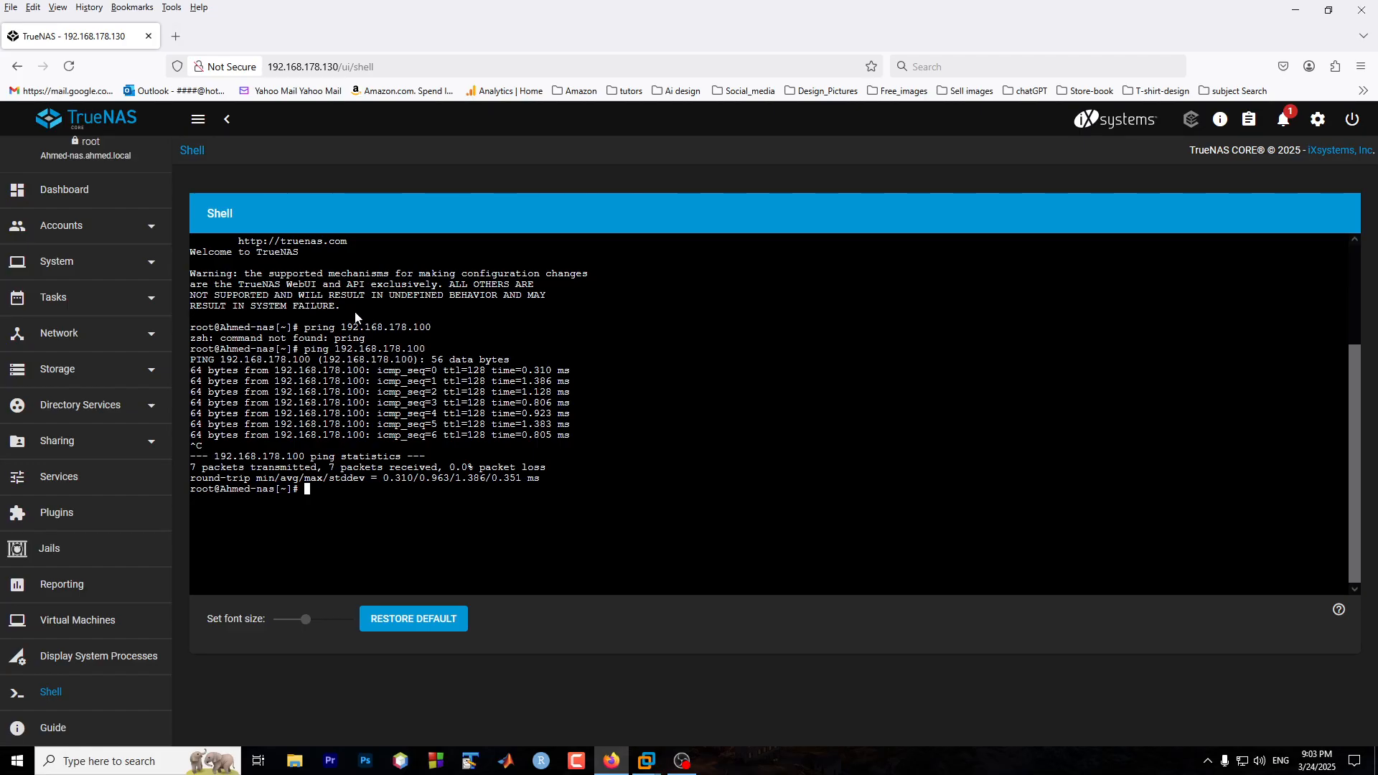
- Open the TrueNAS network Global Configuration and check the Hostname and Domain entries
click(89, 340)
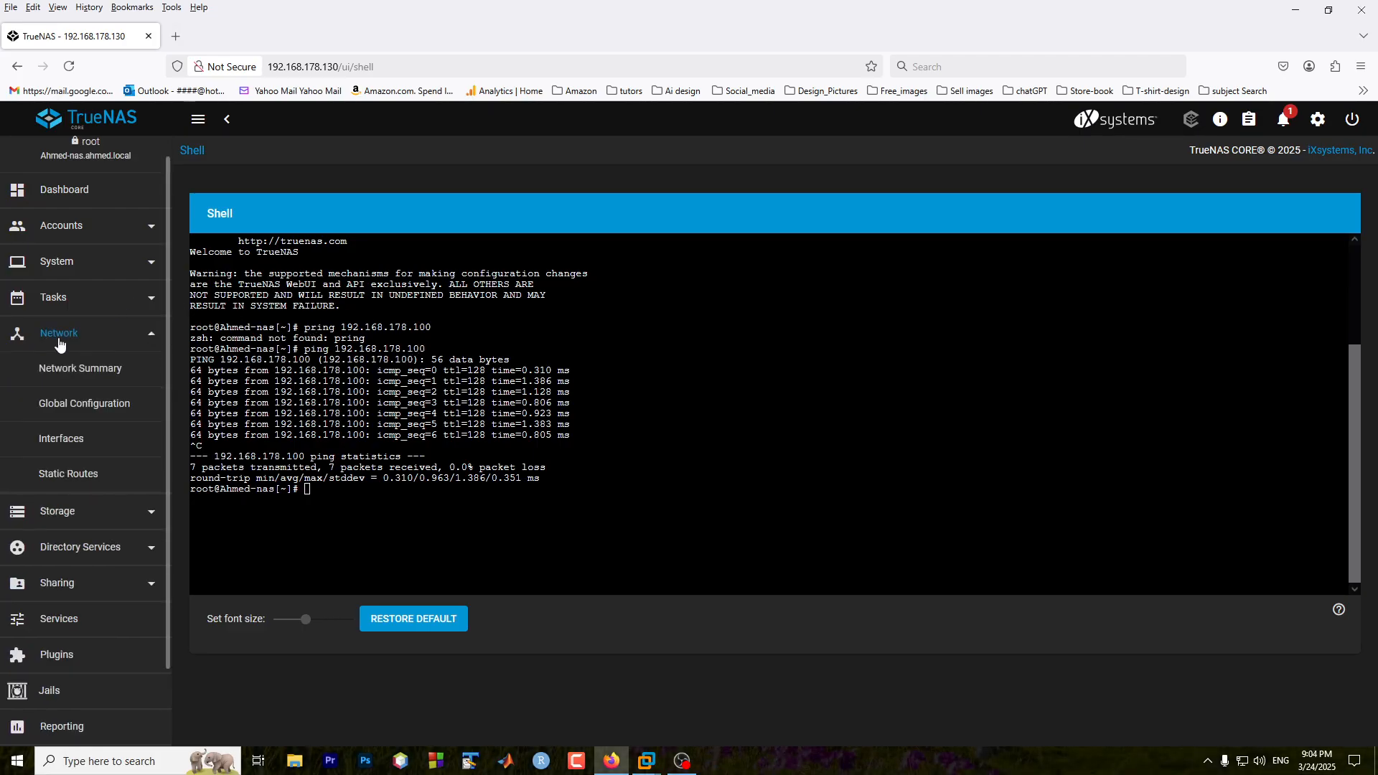
click(89, 411)
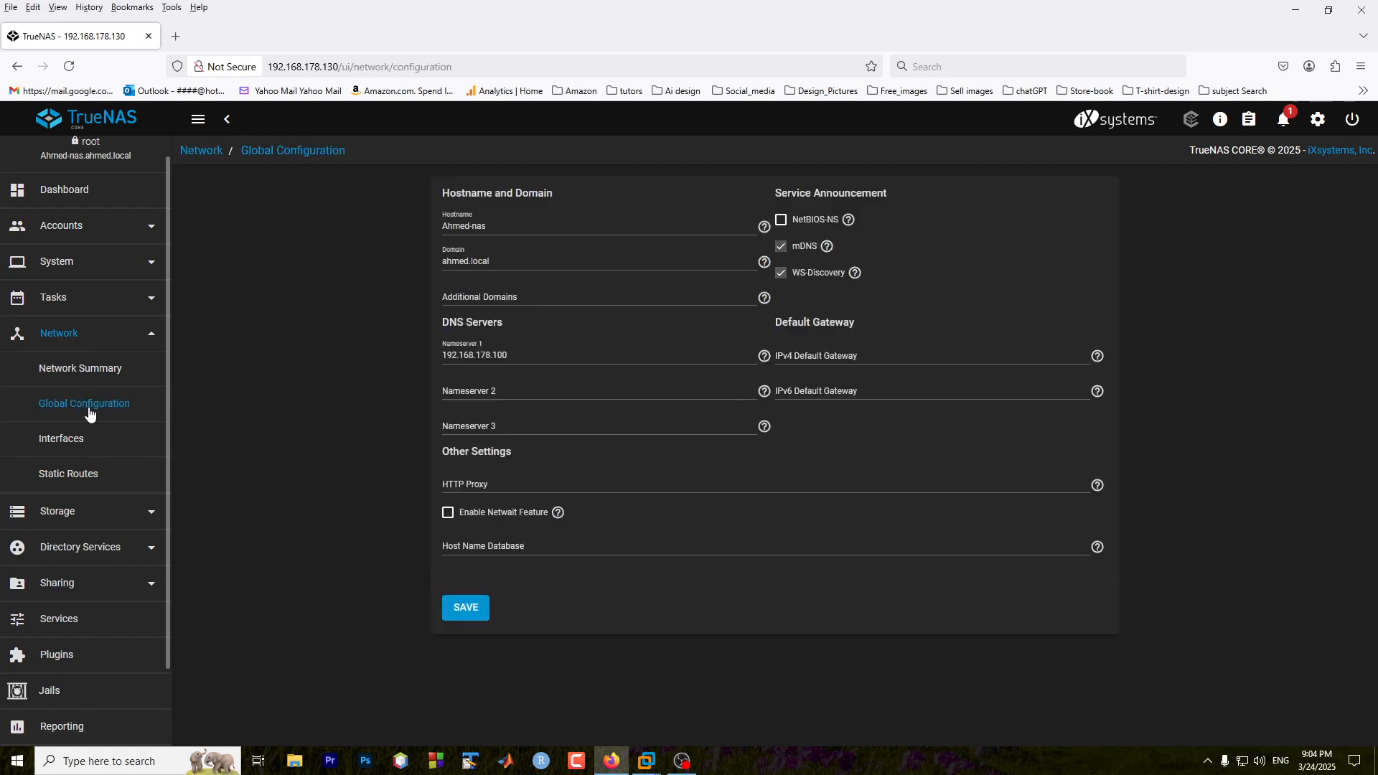
drag(506, 227, 434, 227)
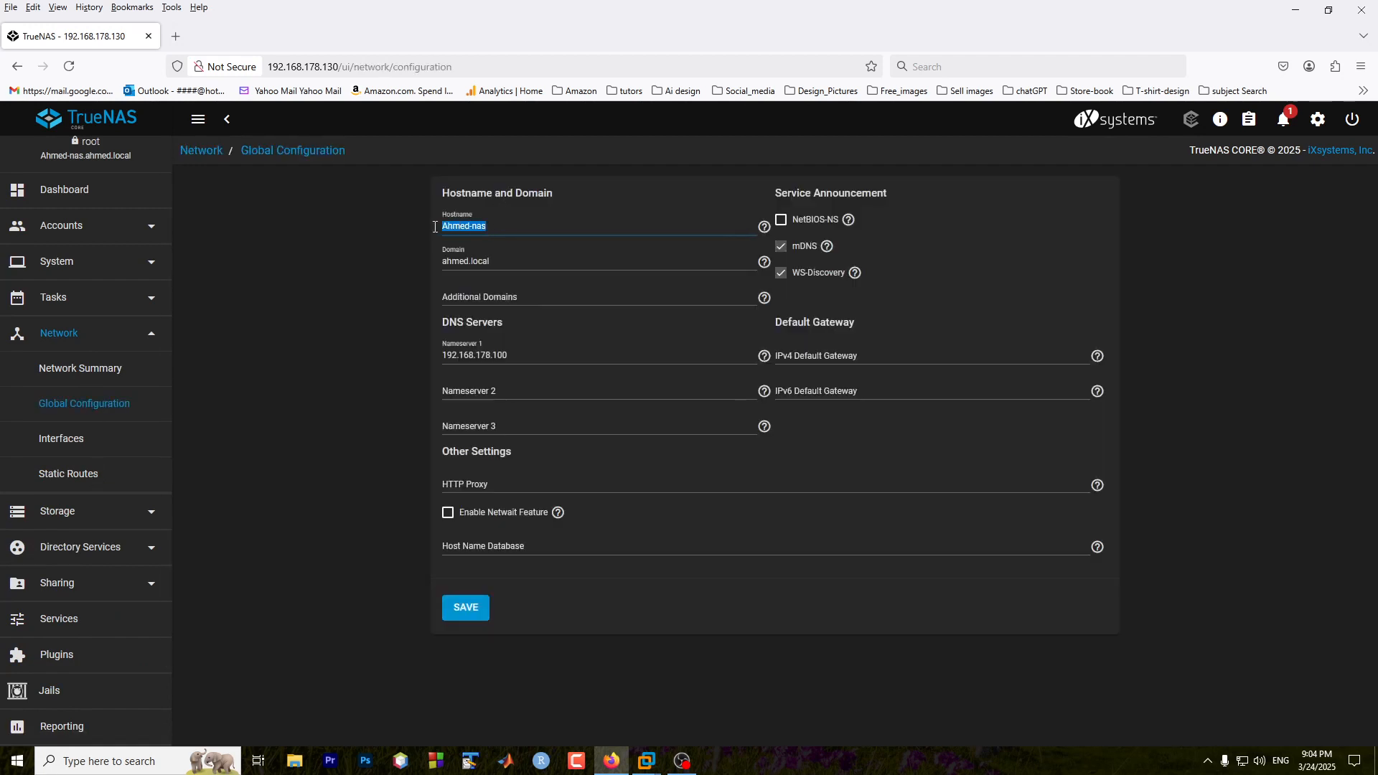
click(484, 227)
double_click(456, 227)
double_click(479, 227)
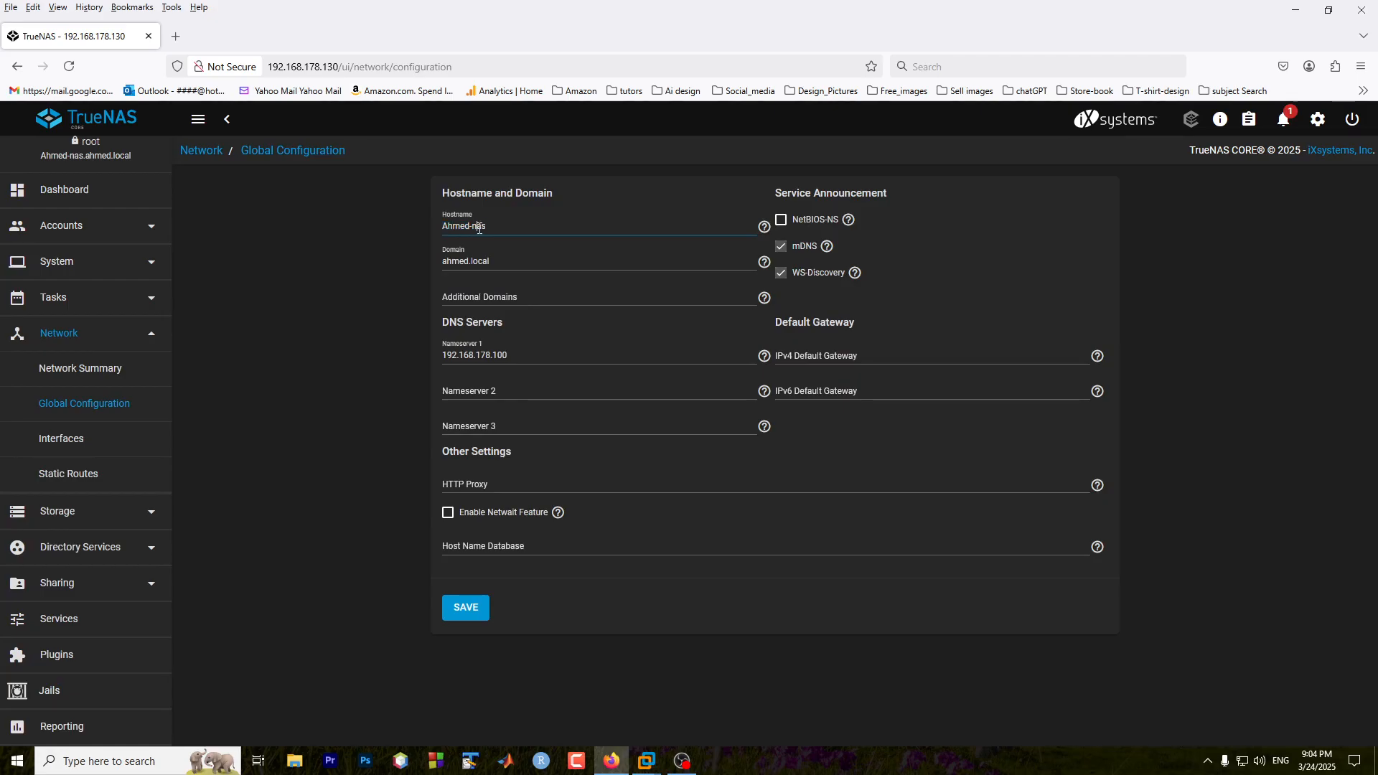
click(469, 263)
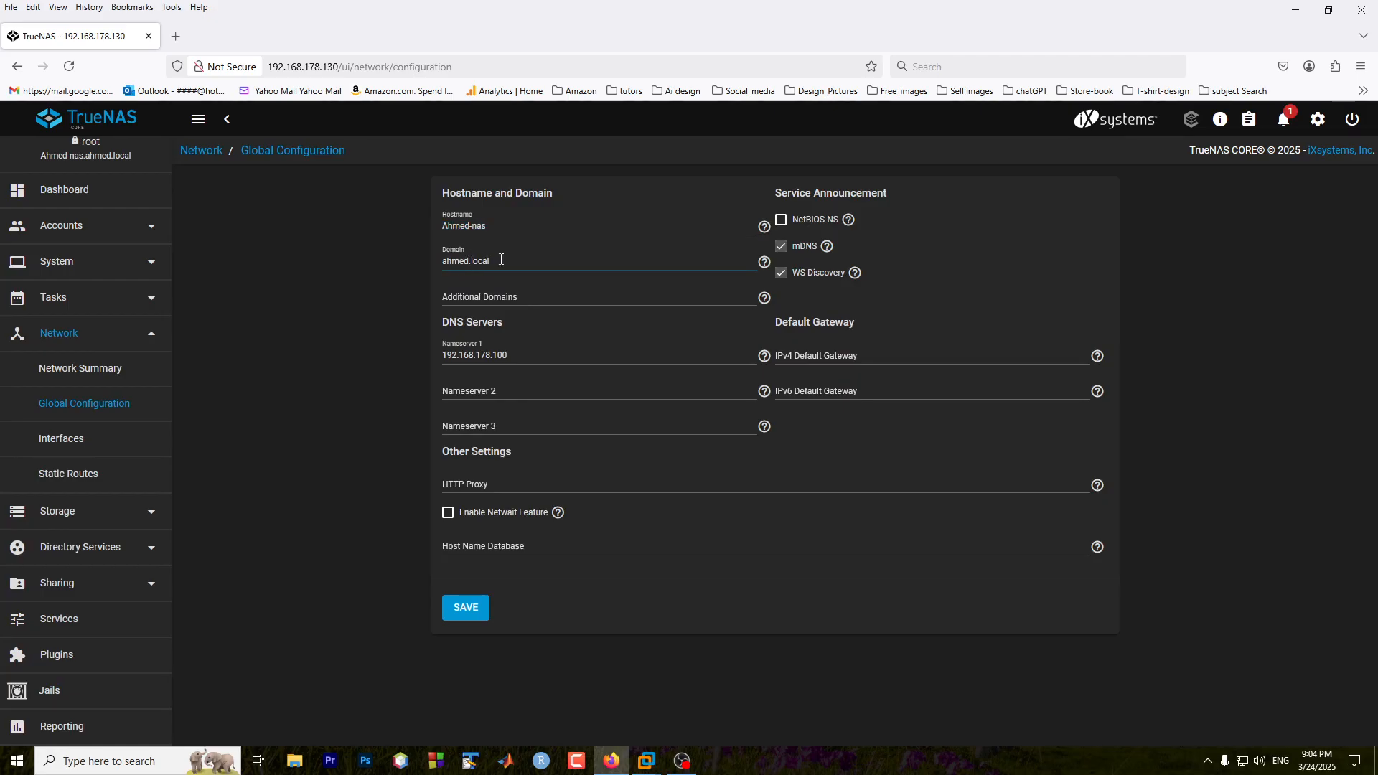
- Compare the TrueNAS domain with the domain controller's in Server Manager, and check the Nameserver 1 entry in TrueNAS
click(613, 762)
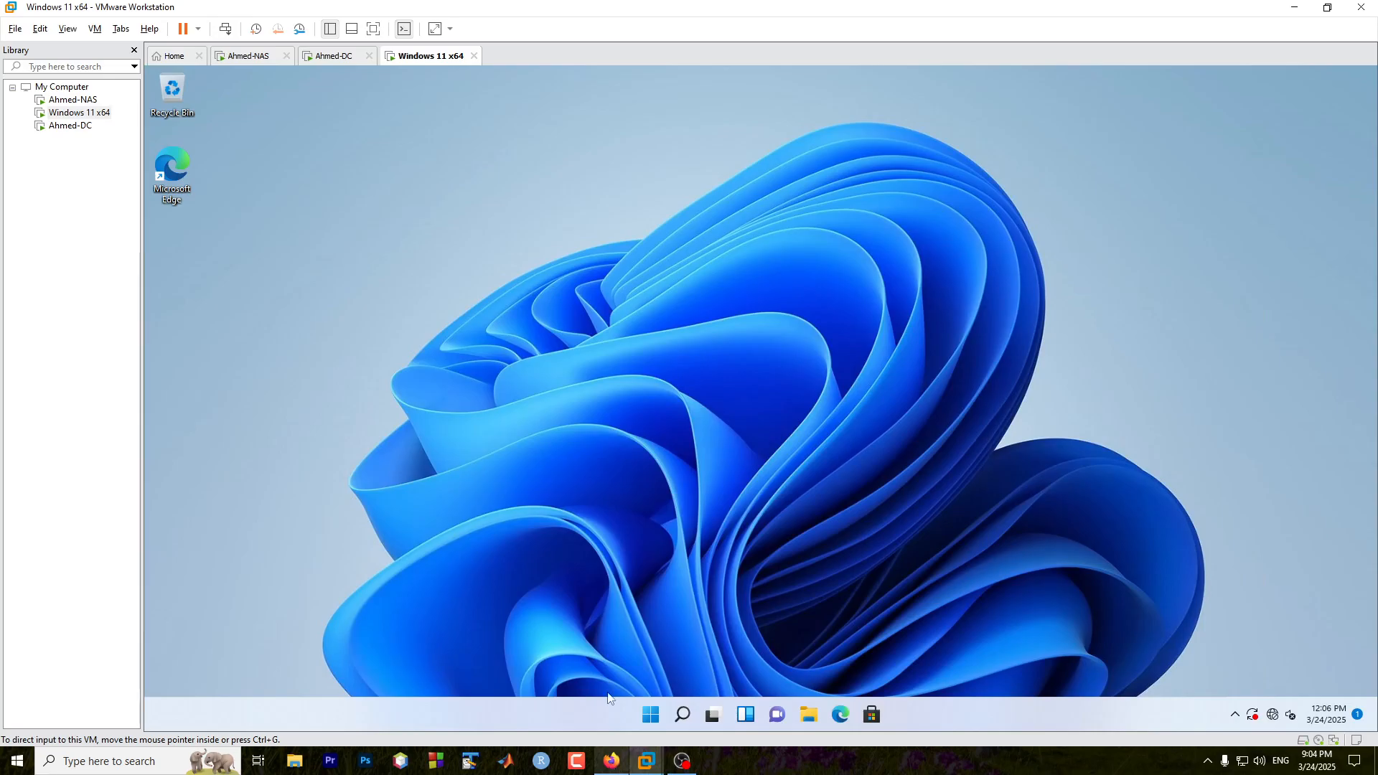
click(334, 59)
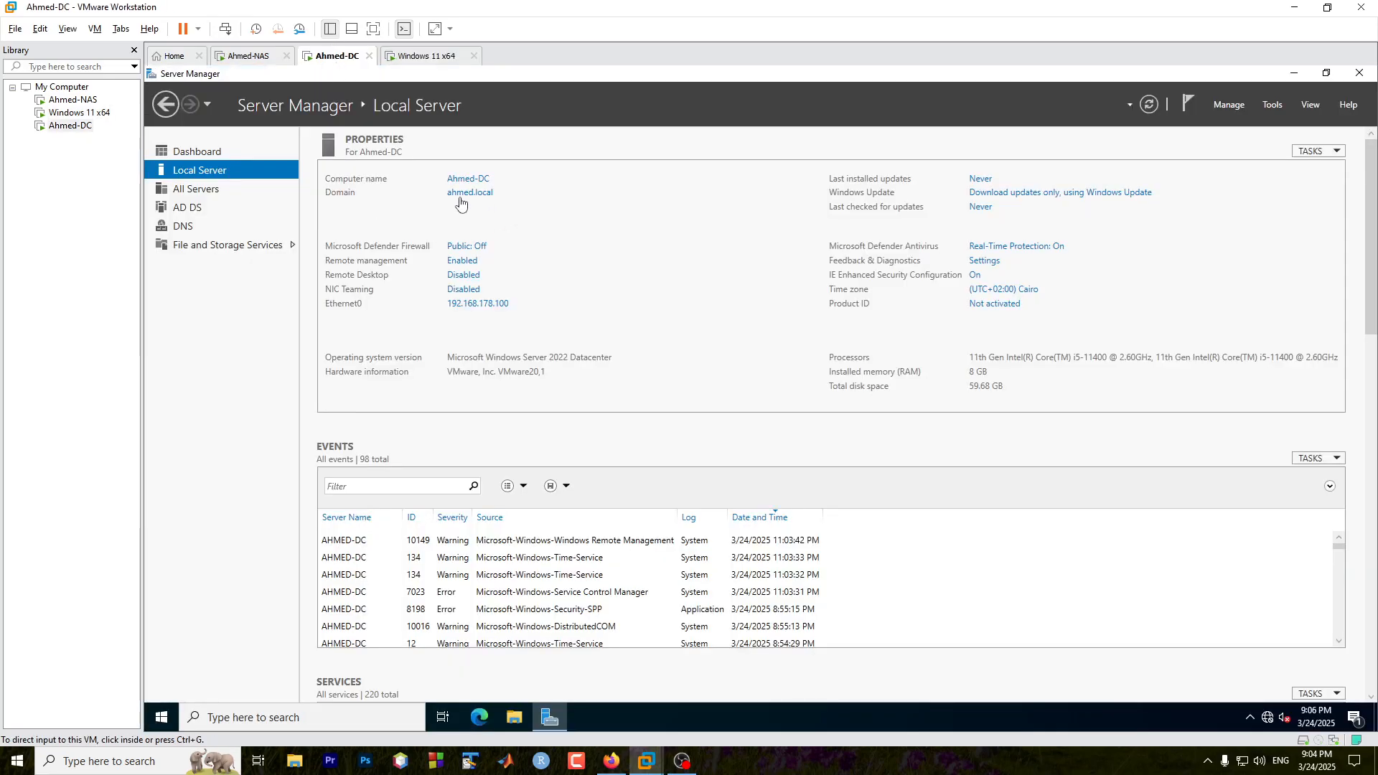
click(606, 763)
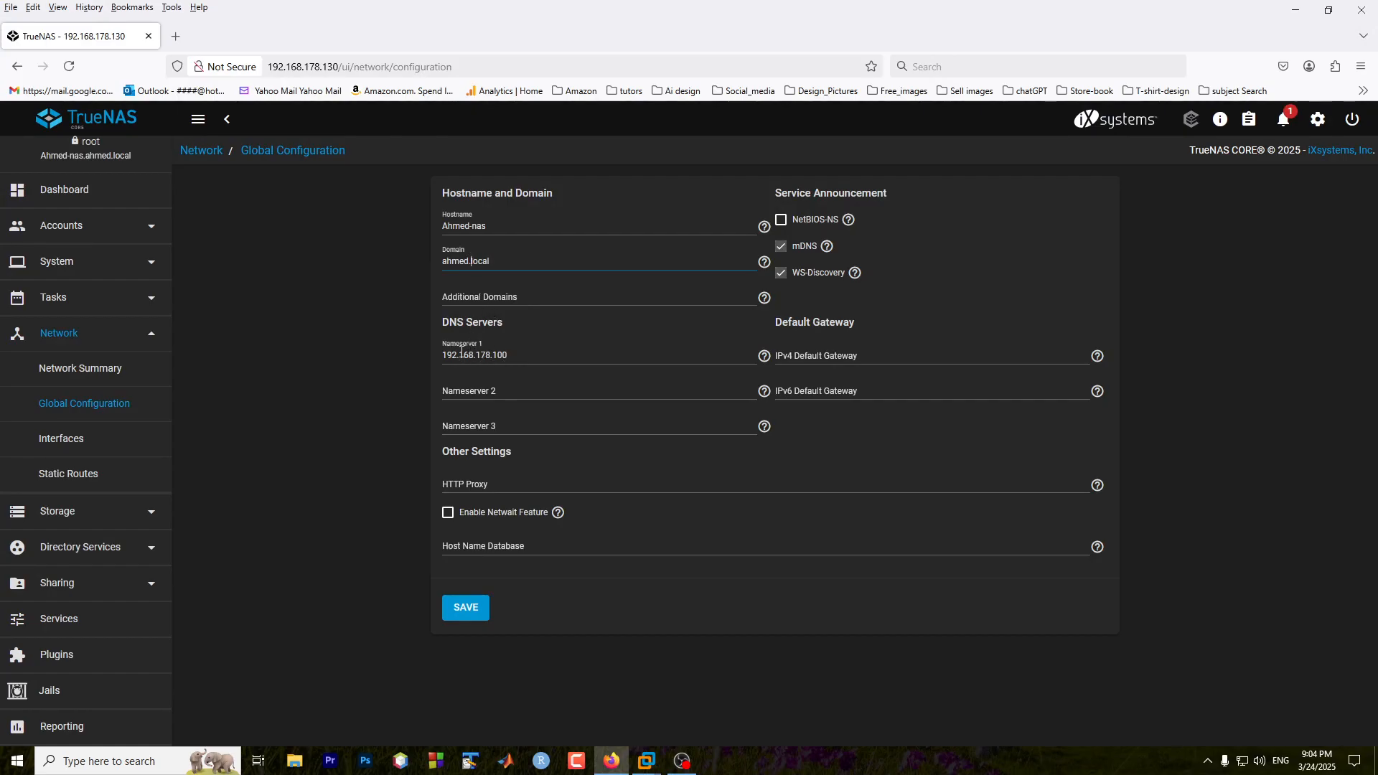
drag(445, 355, 520, 357)
triple_click(520, 356)
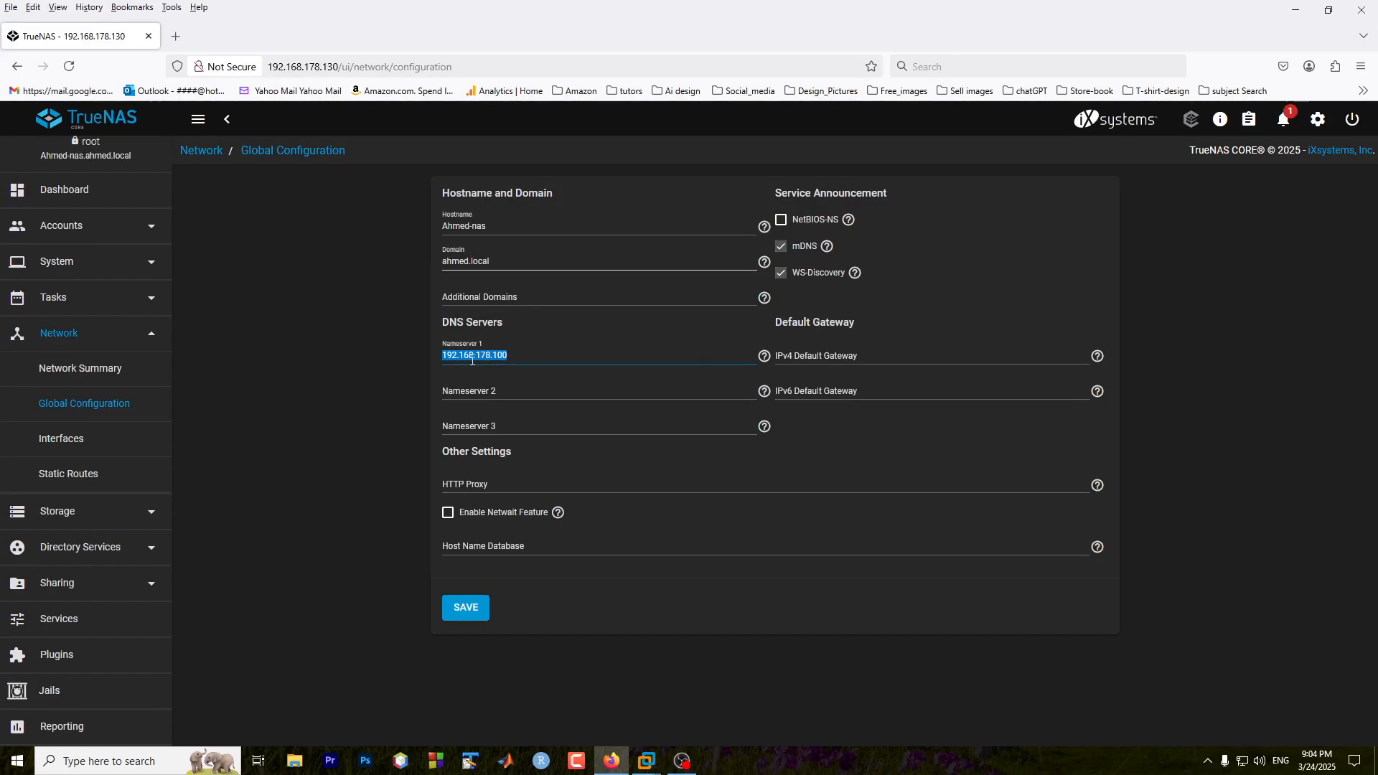
- Compare the TrueNAS Nameserver 1 address with the domain controller's Ethernet0 address in Server Manager, and open the TrueNAS storage pools
click(610, 759)
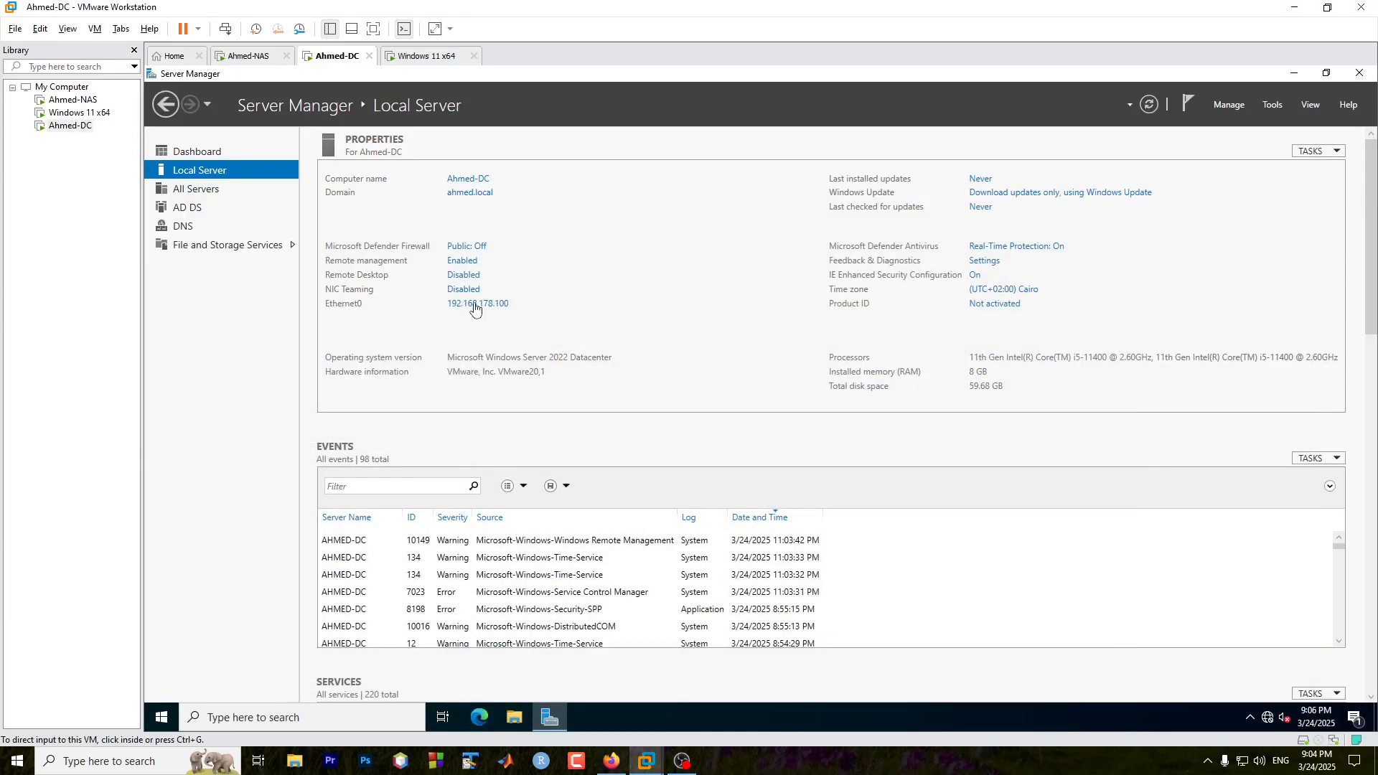
click(619, 760)
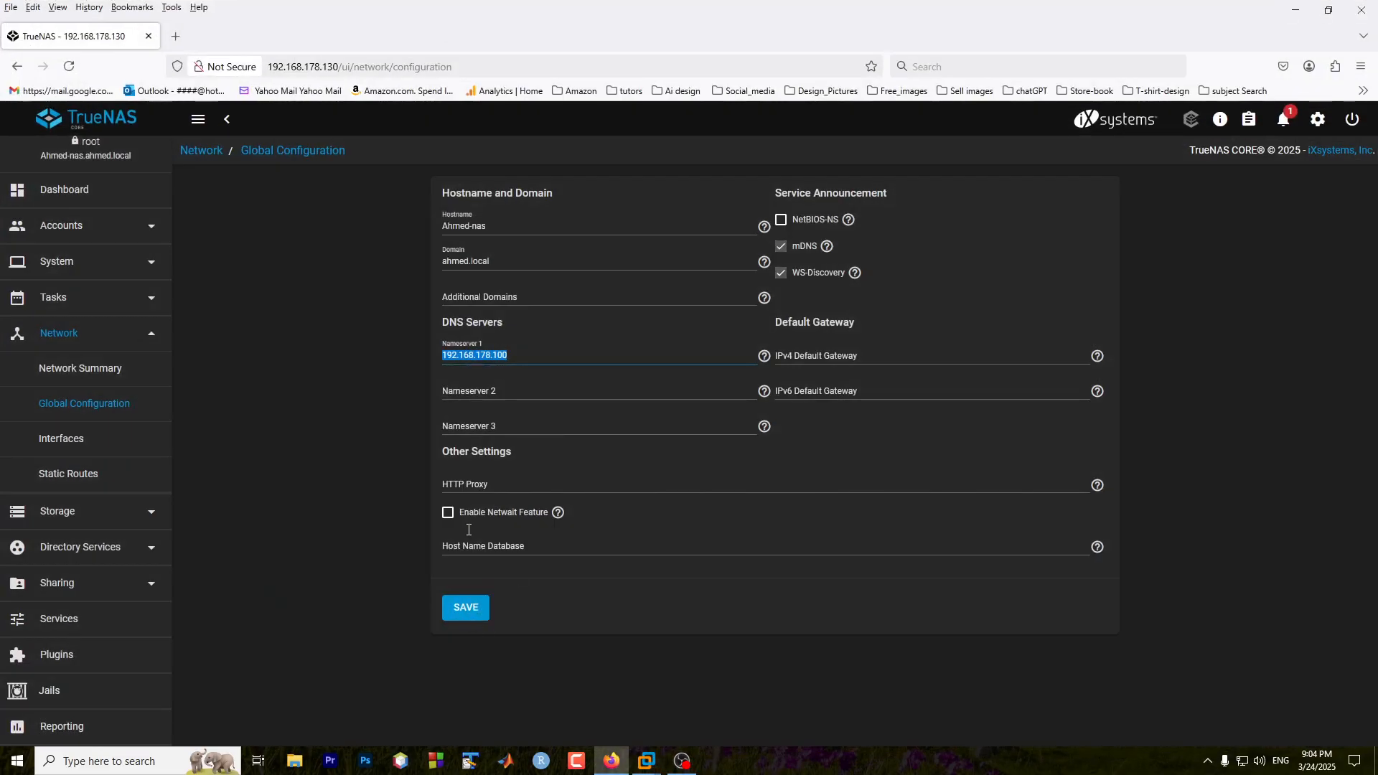
click(149, 516)
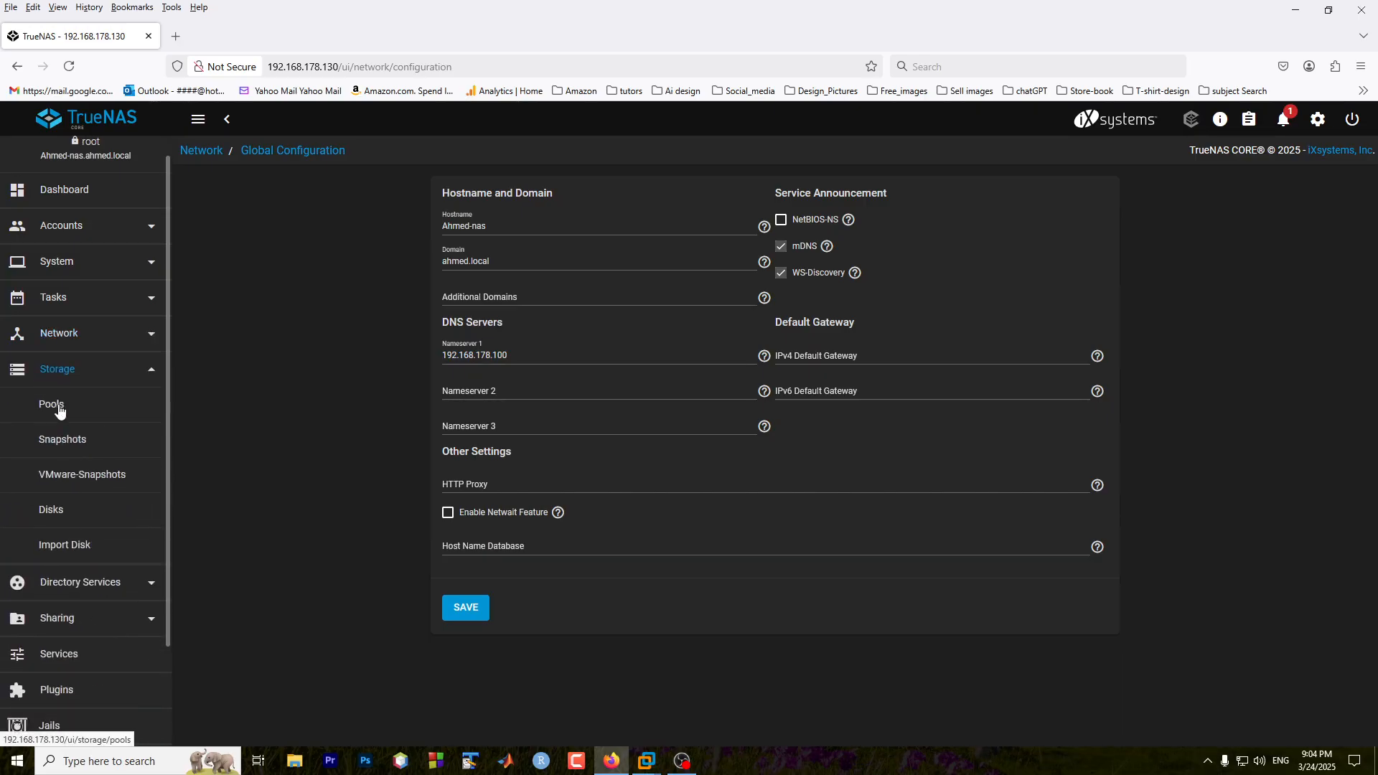
click(59, 407)
click(321, 373)
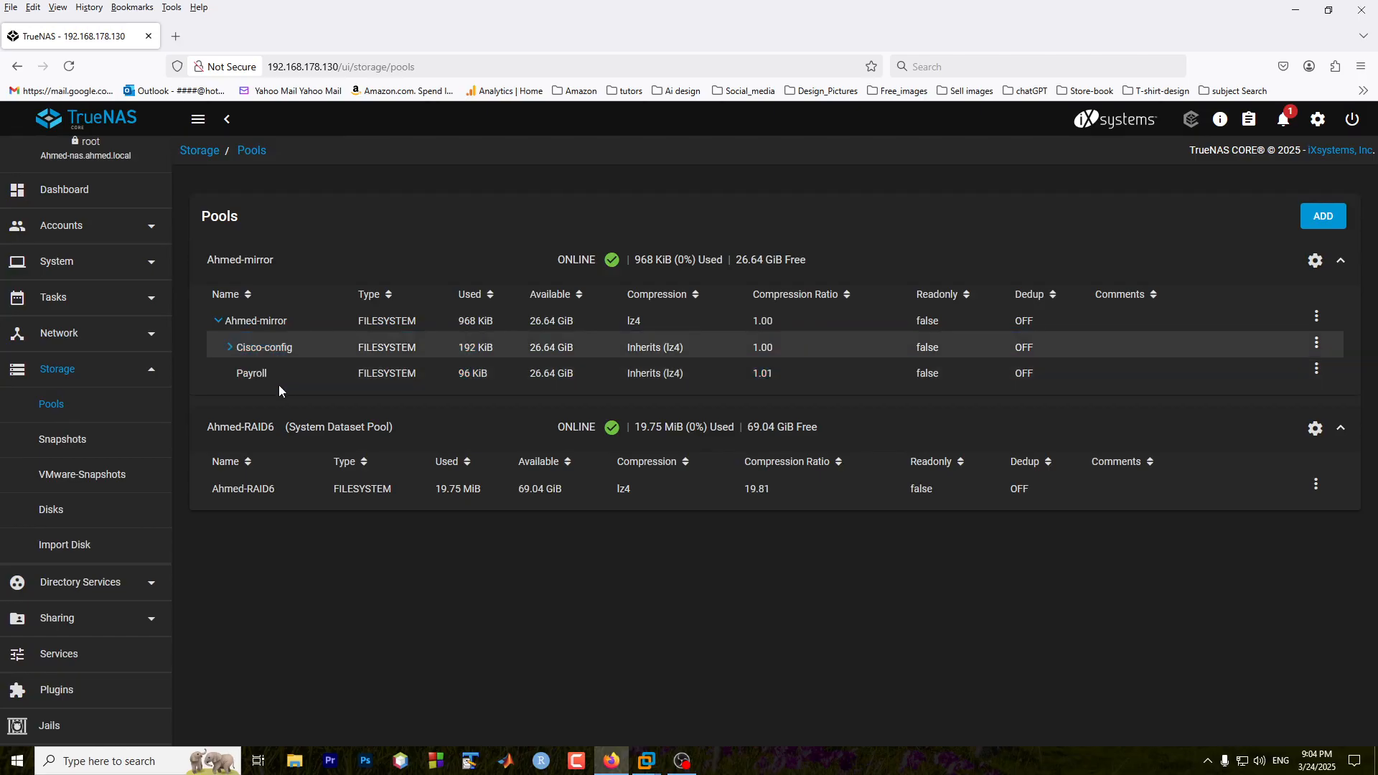
- Bring up the form for creating a new storage pool, and cancel it
click(1325, 217)
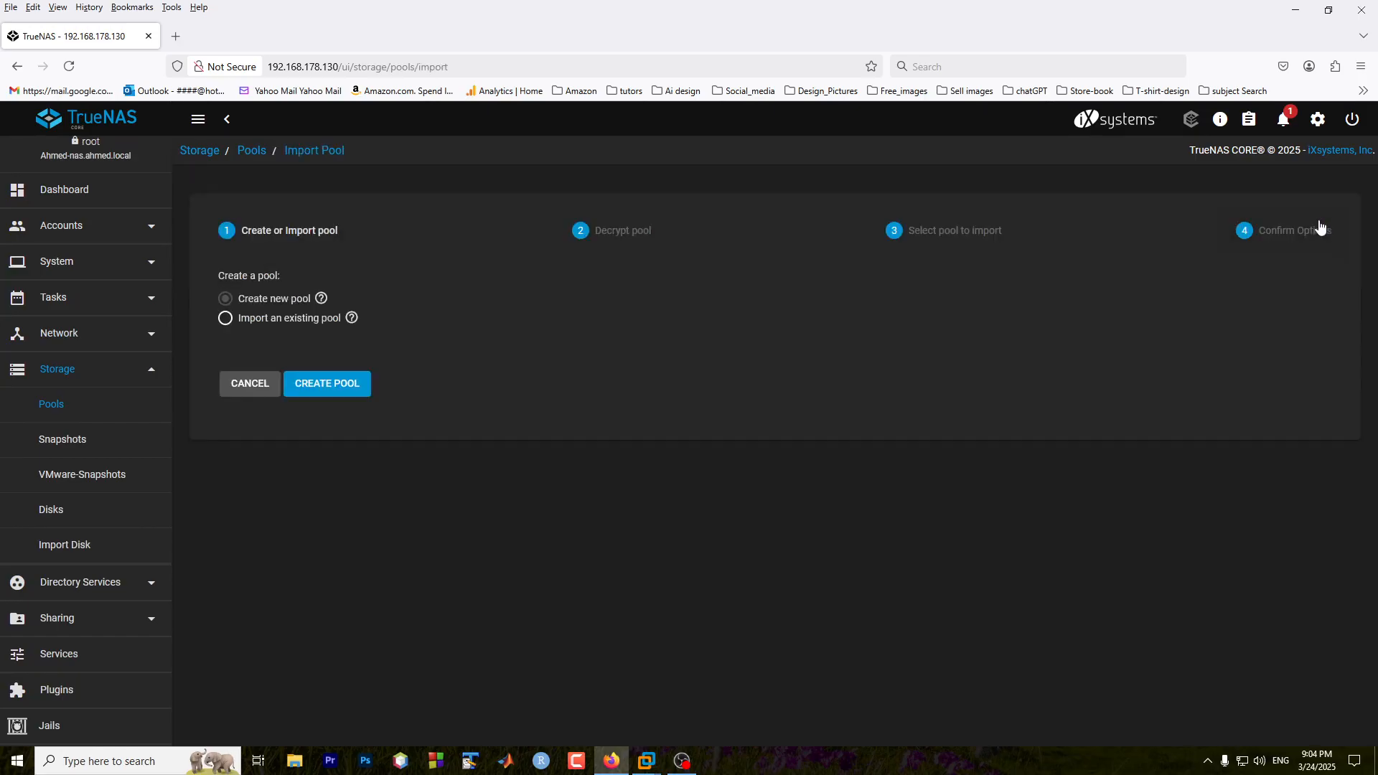
click(319, 388)
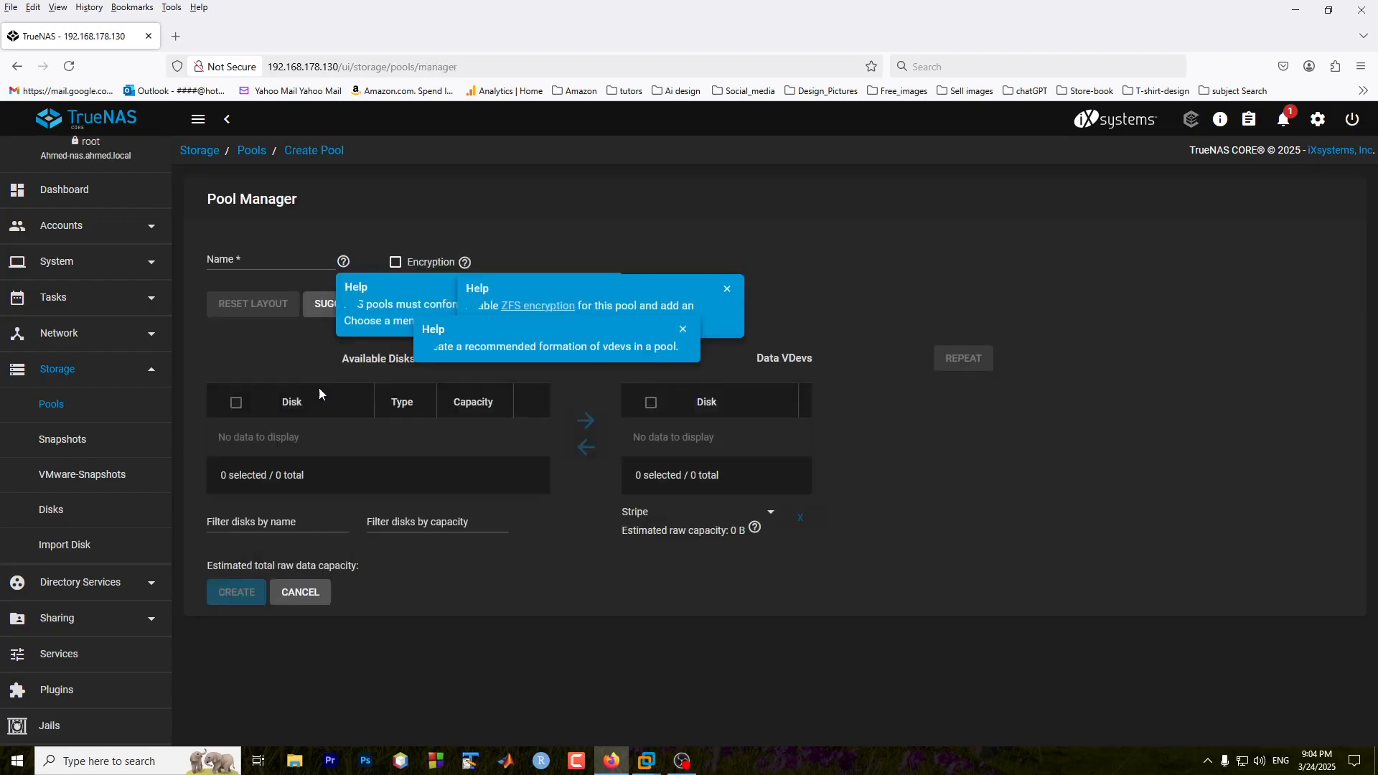
click(247, 263)
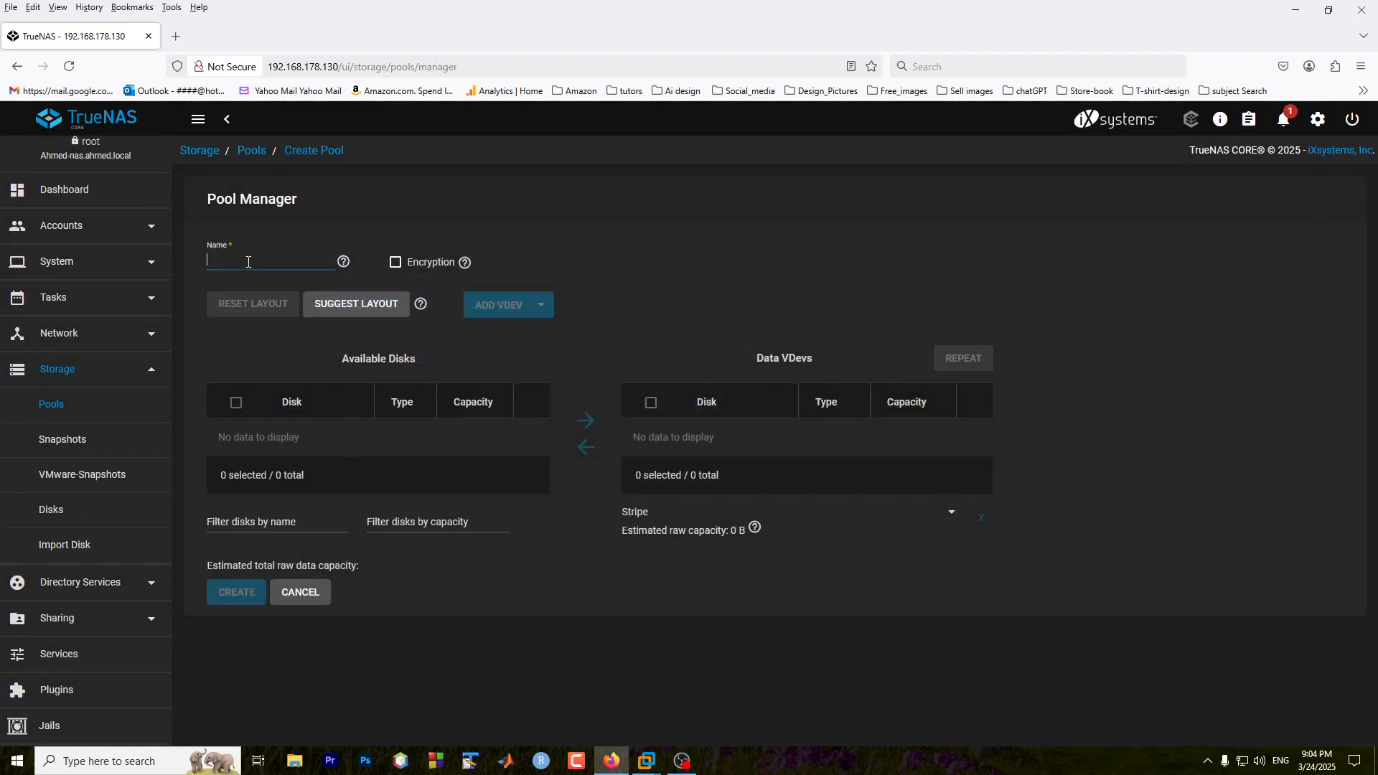
click(315, 592)
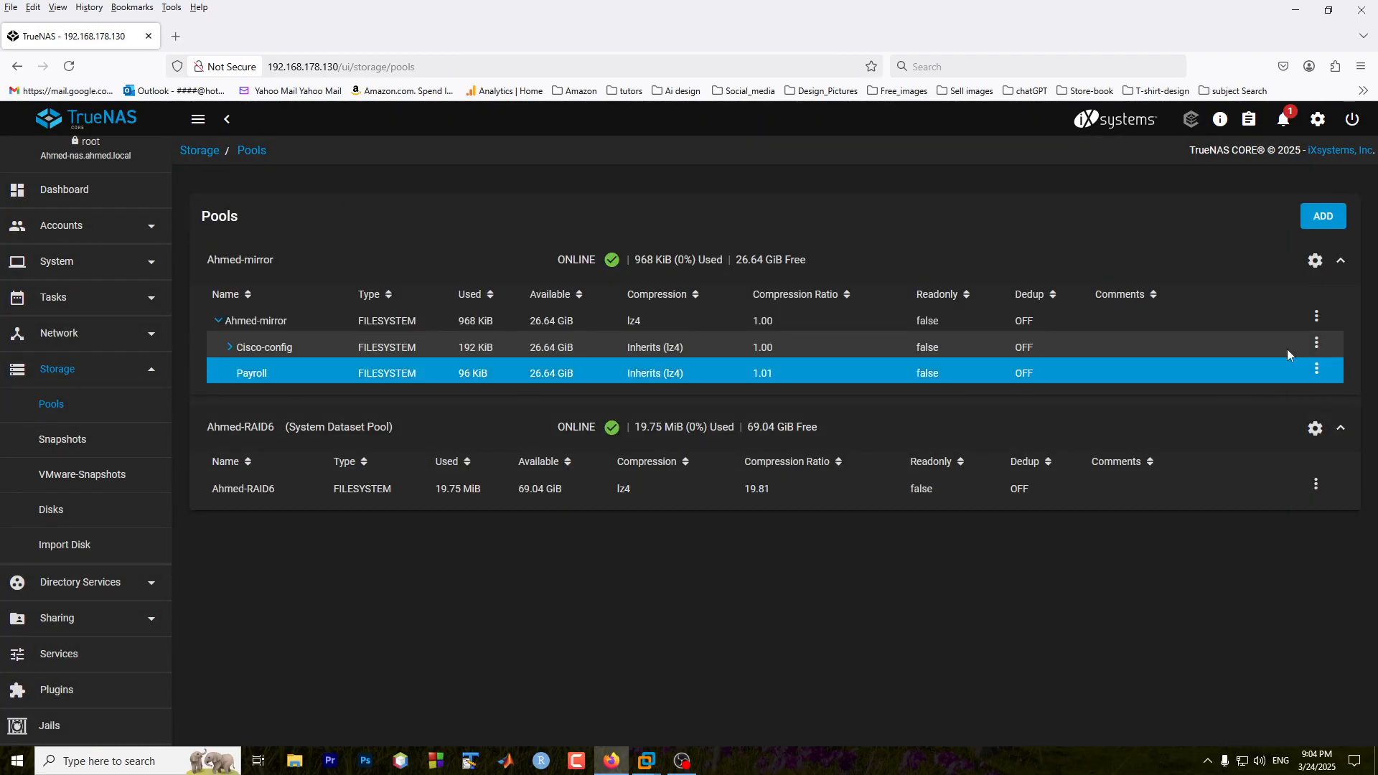
- Start adding a dataset to the mirror pool, look at its name and share type options, and cancel it
click(1317, 317)
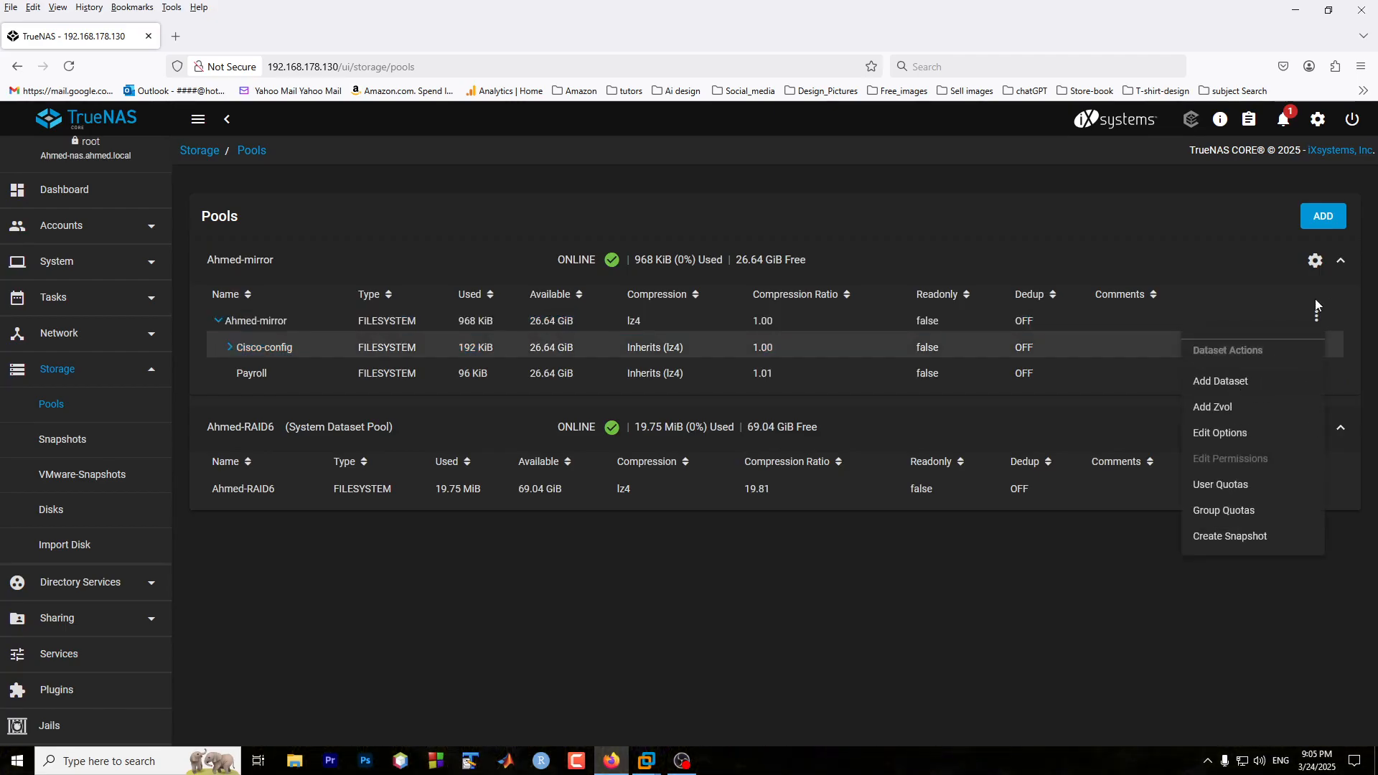
click(1315, 302)
click(1229, 383)
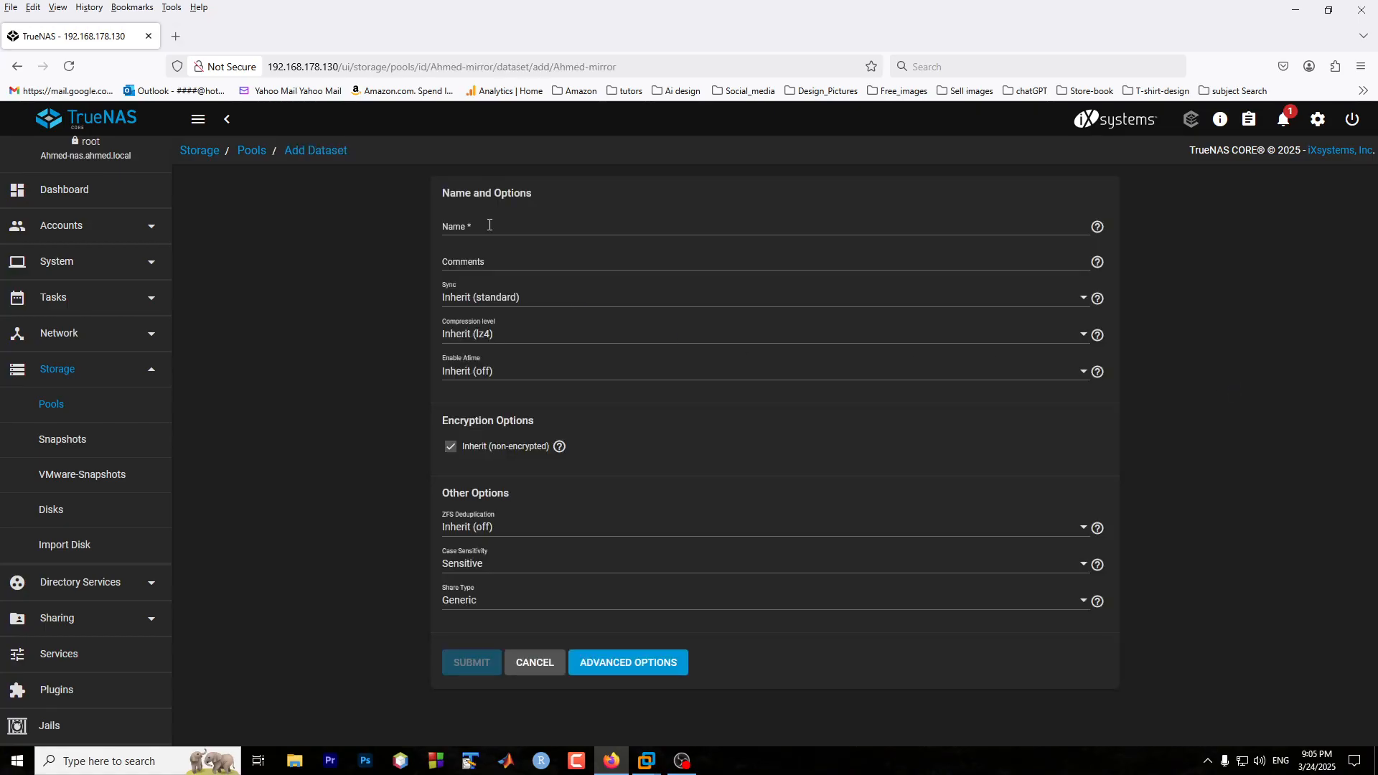
click(486, 224)
click(470, 607)
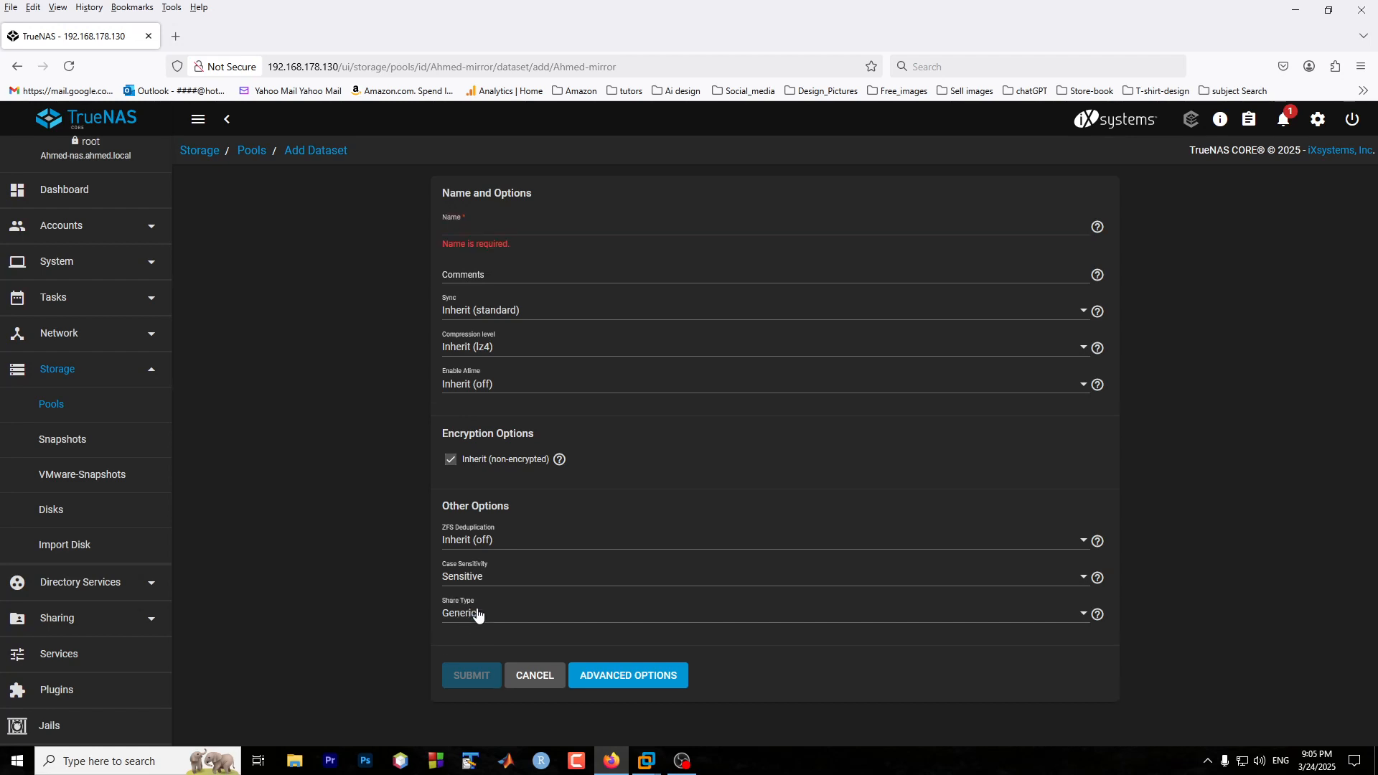
click(482, 651)
click(523, 682)
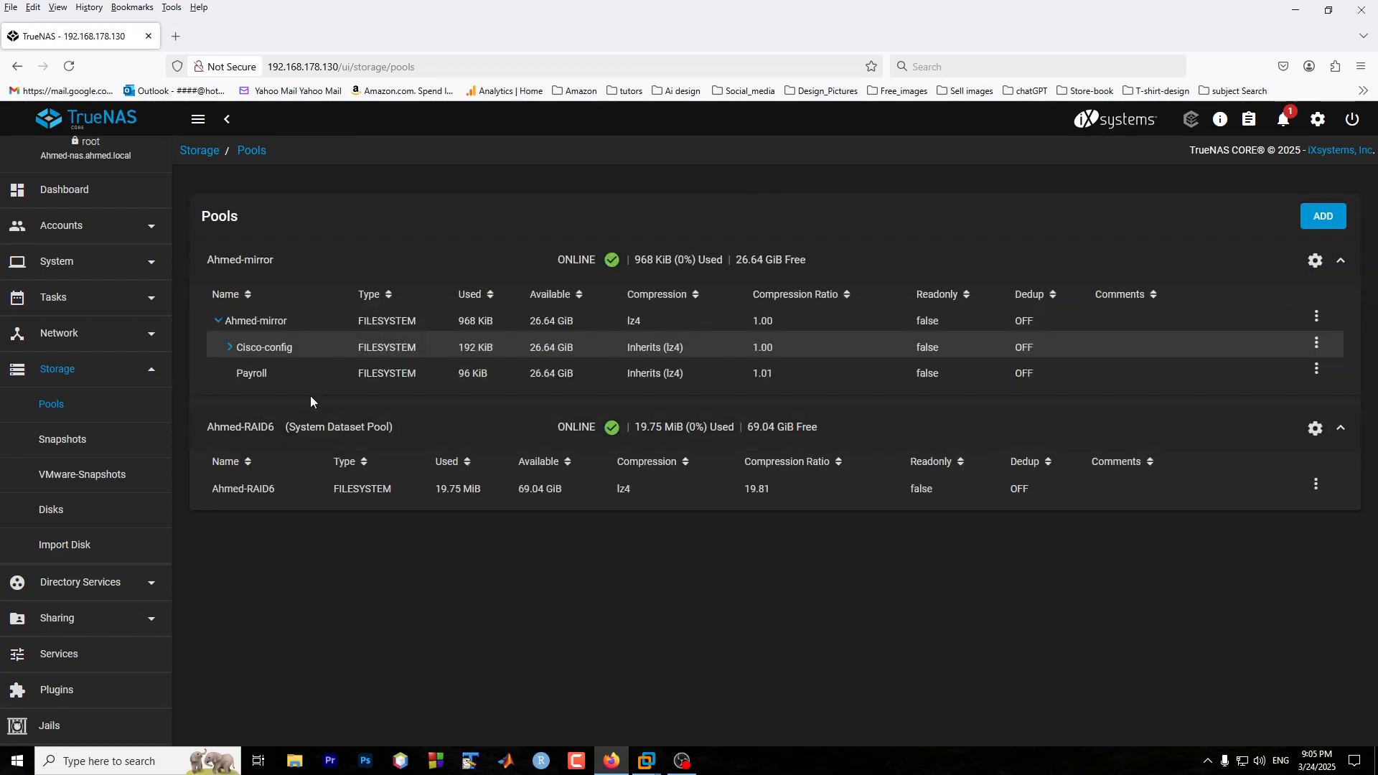
- Start another dataset under the mirror pool with share type SMB, and cancel the form
click(290, 382)
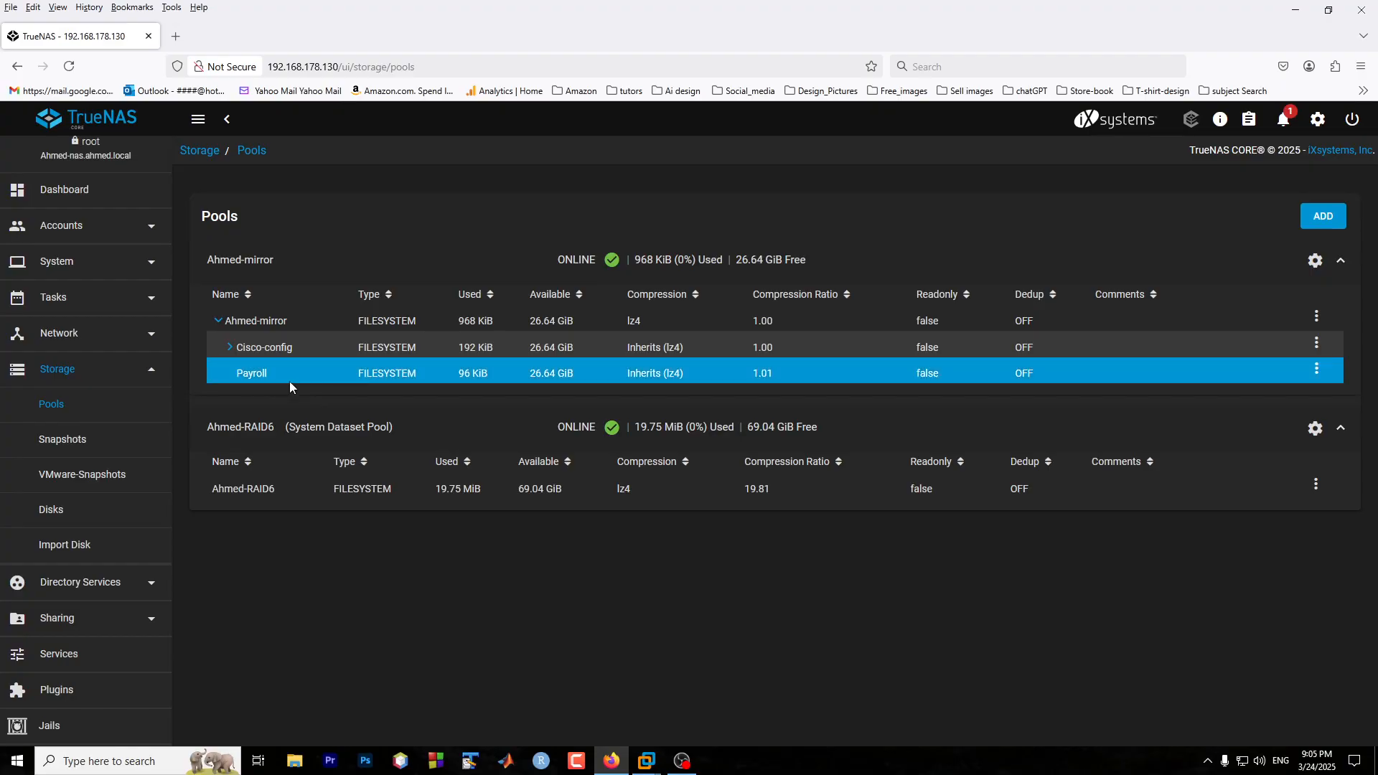
click(1317, 317)
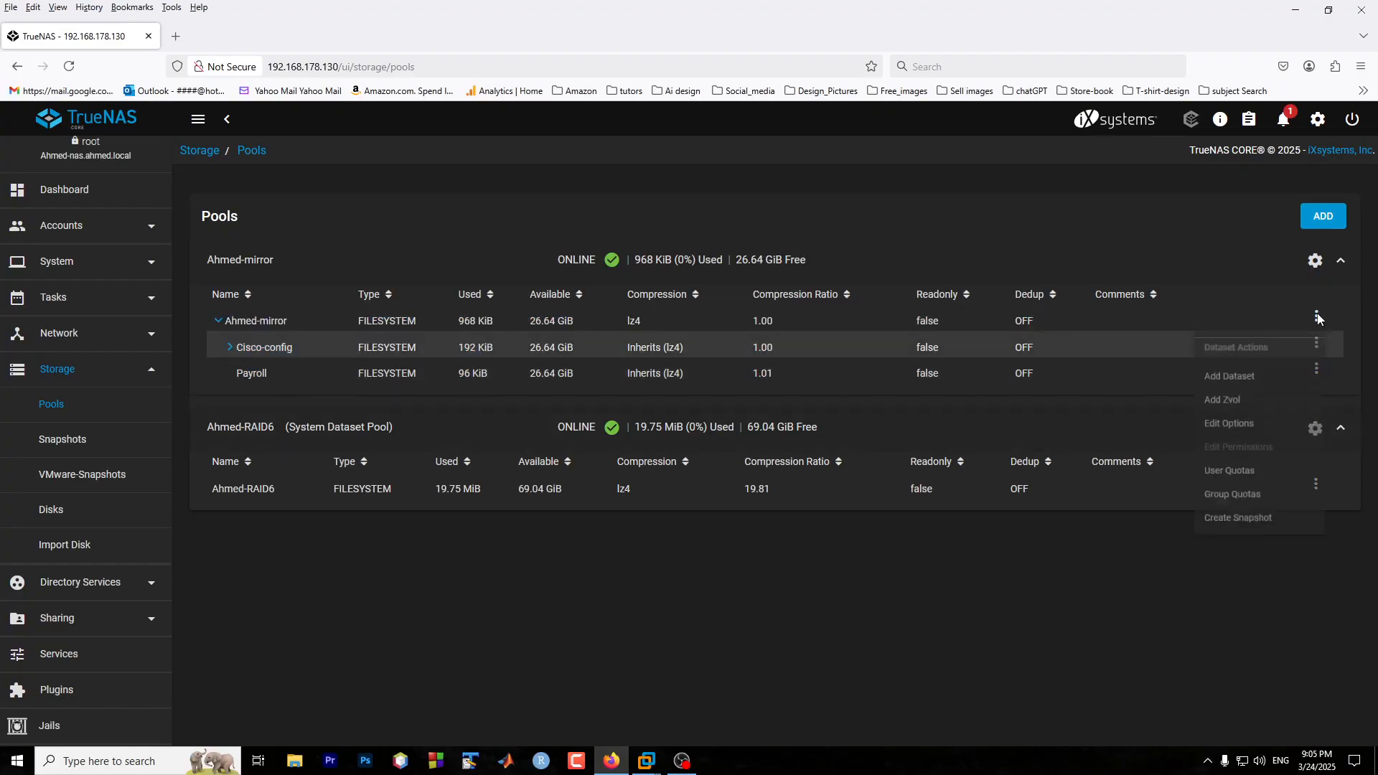
click(1234, 388)
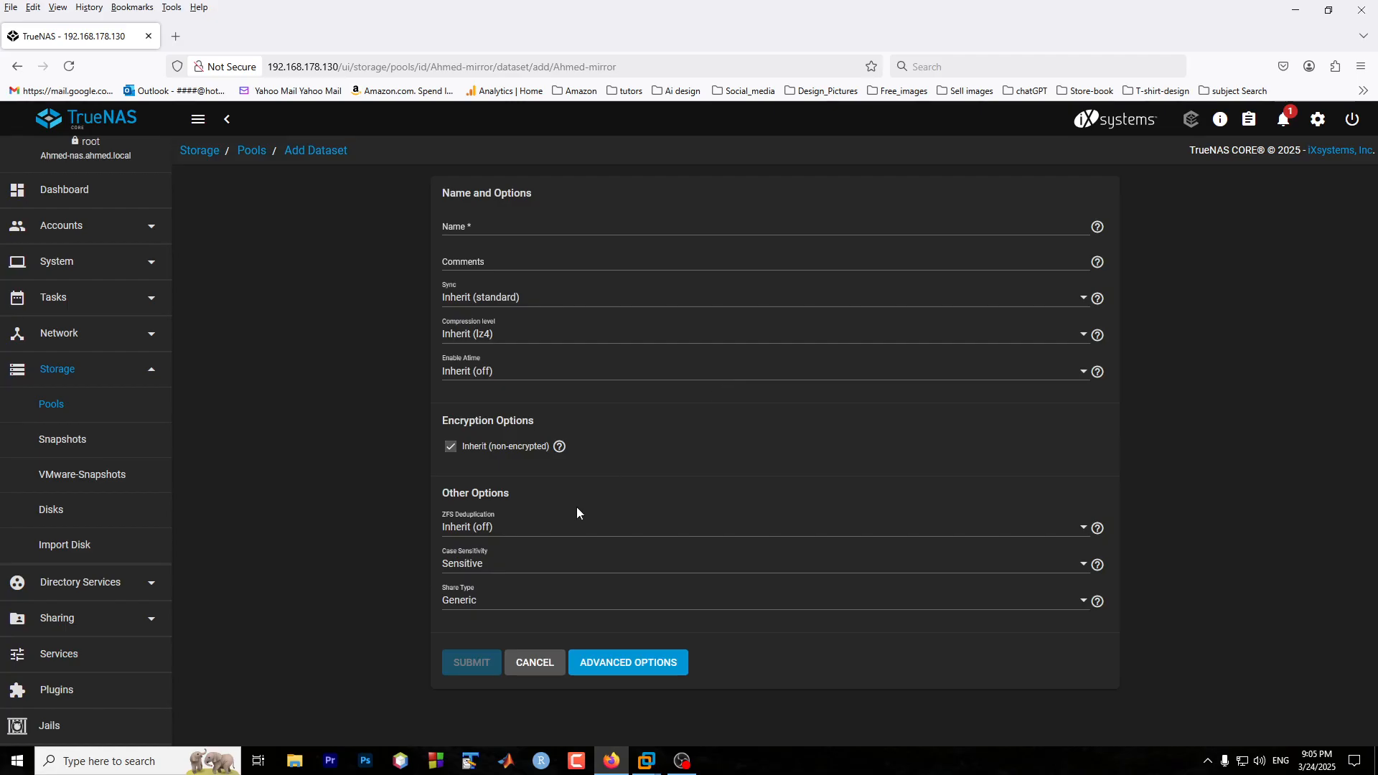
click(472, 231)
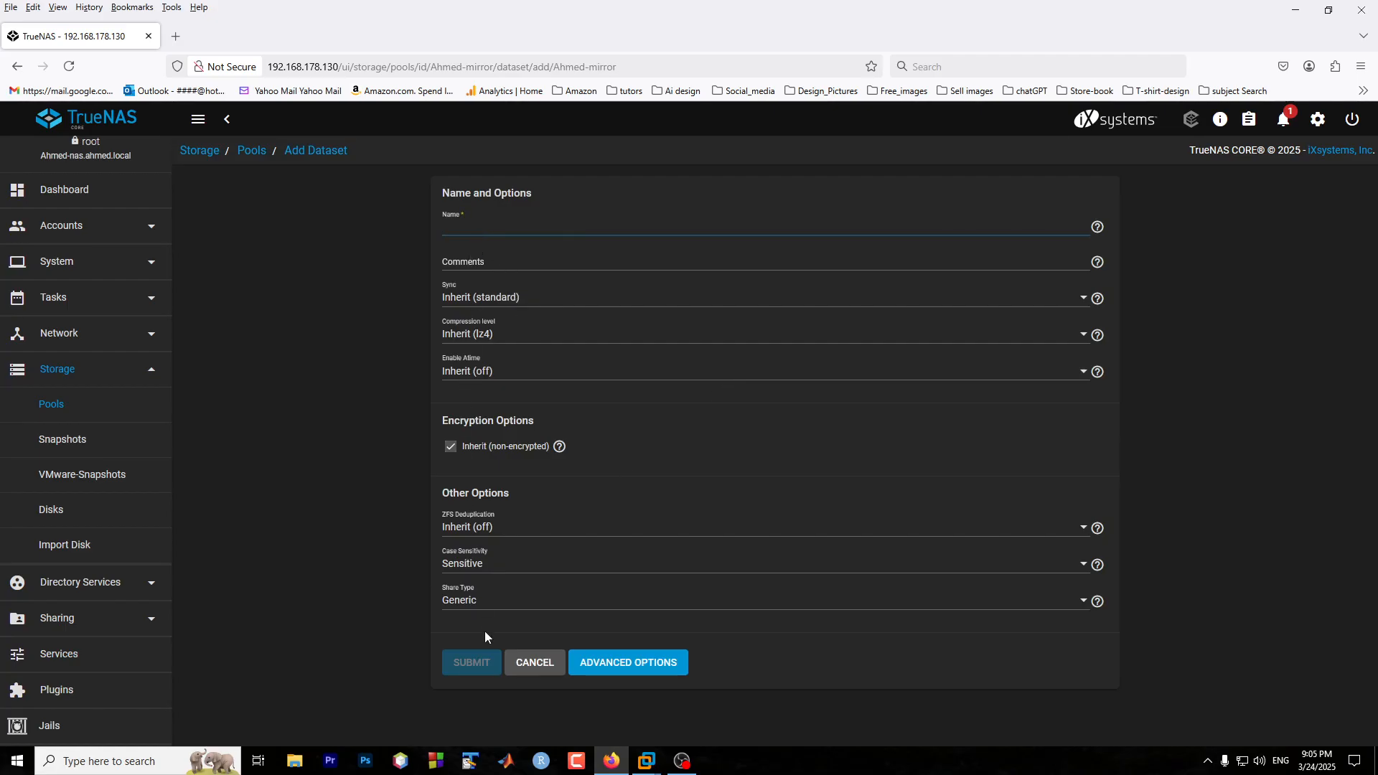
click(468, 612)
click(474, 649)
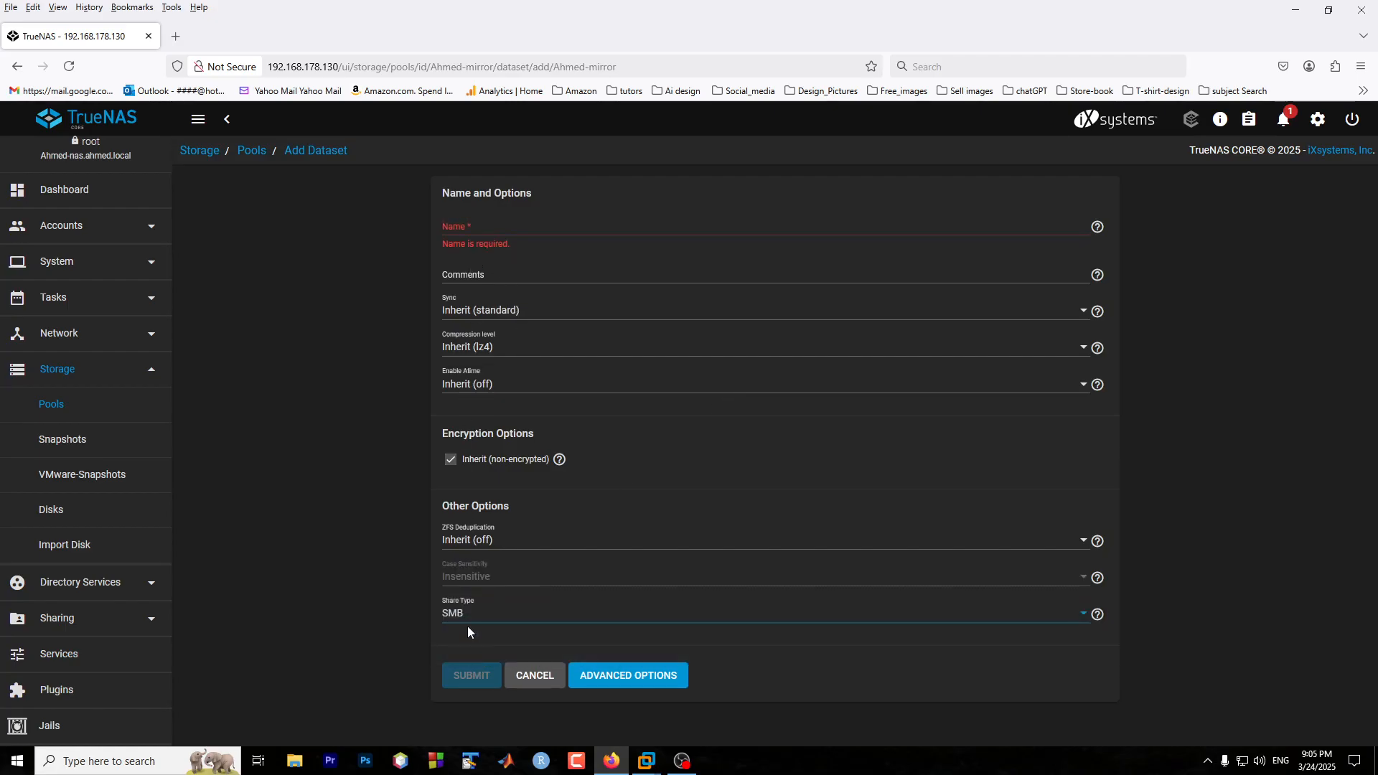
click(535, 676)
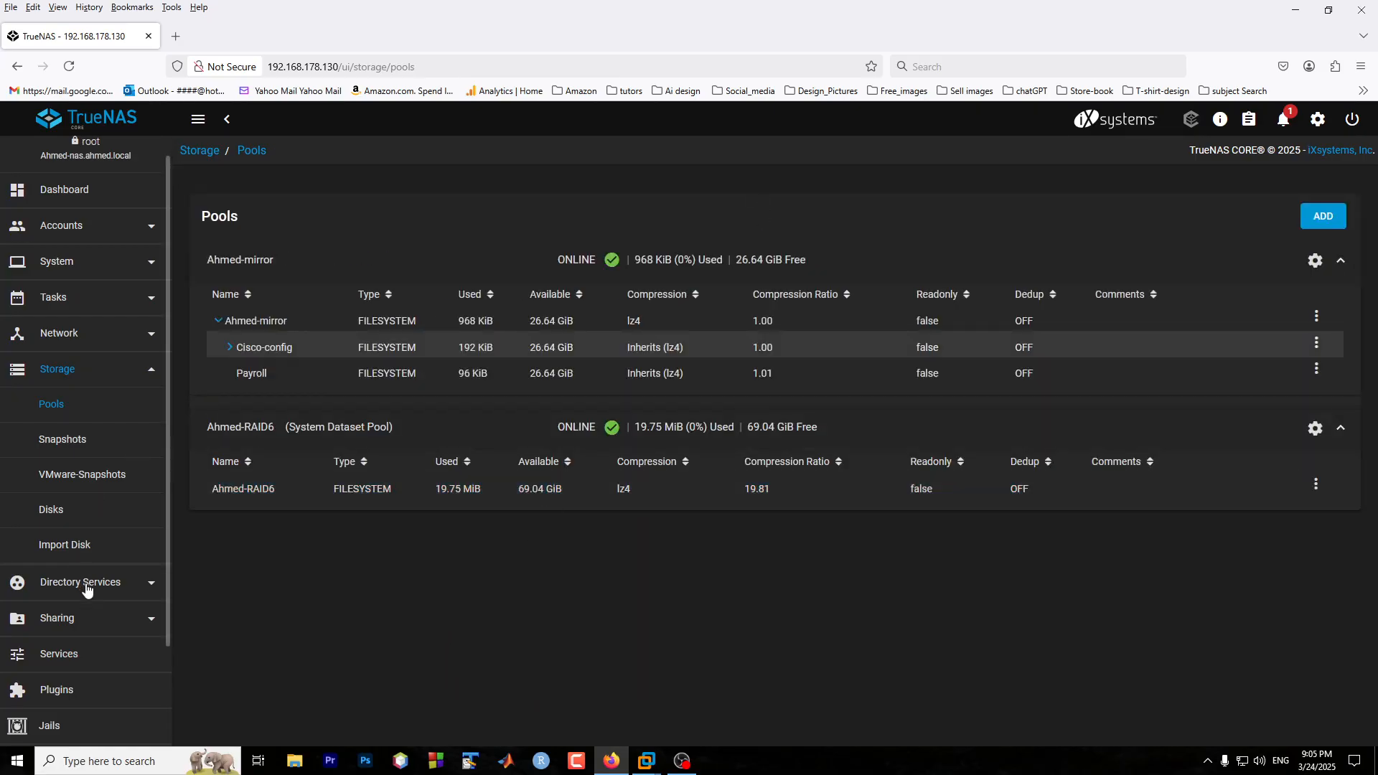
- Open the Active Directory settings under Directory Services with advanced options, and check the NetBIOS Name entry
click(127, 591)
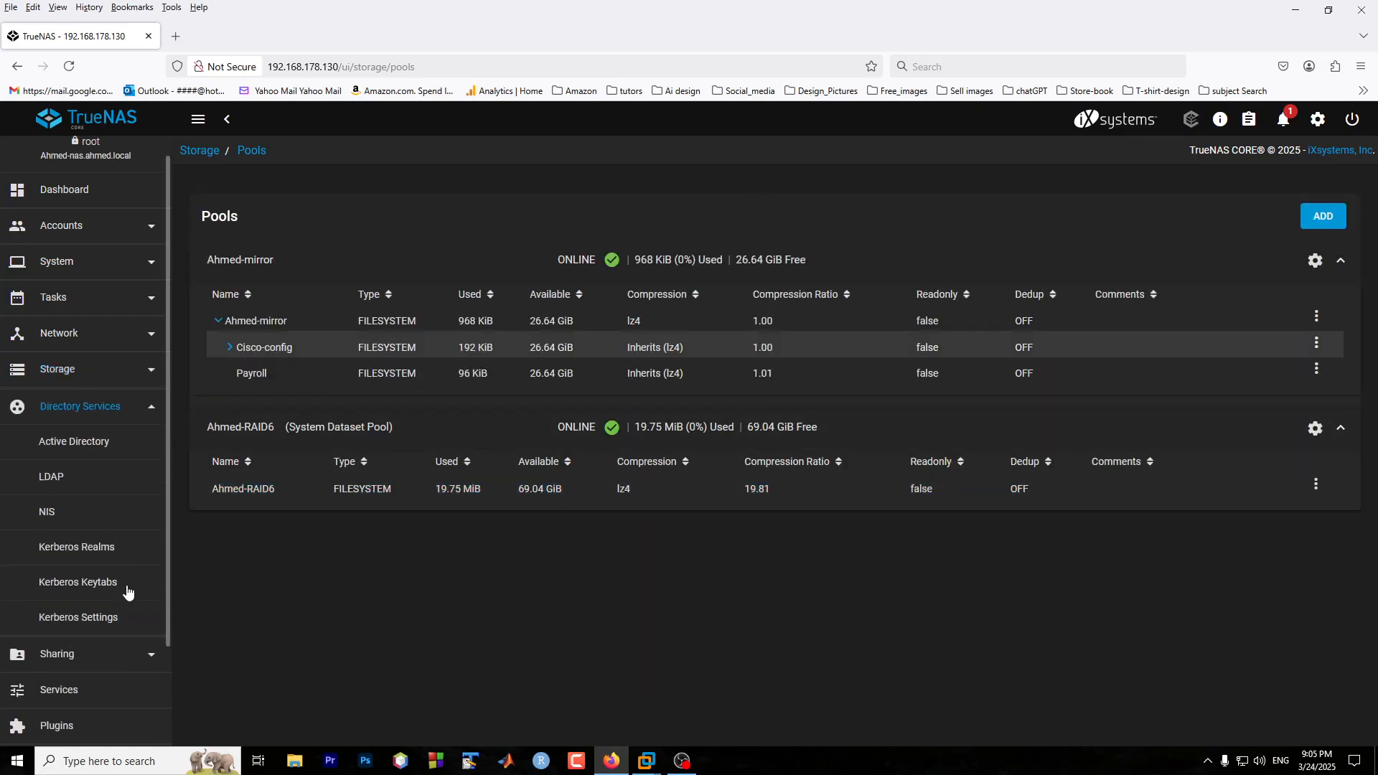
click(87, 449)
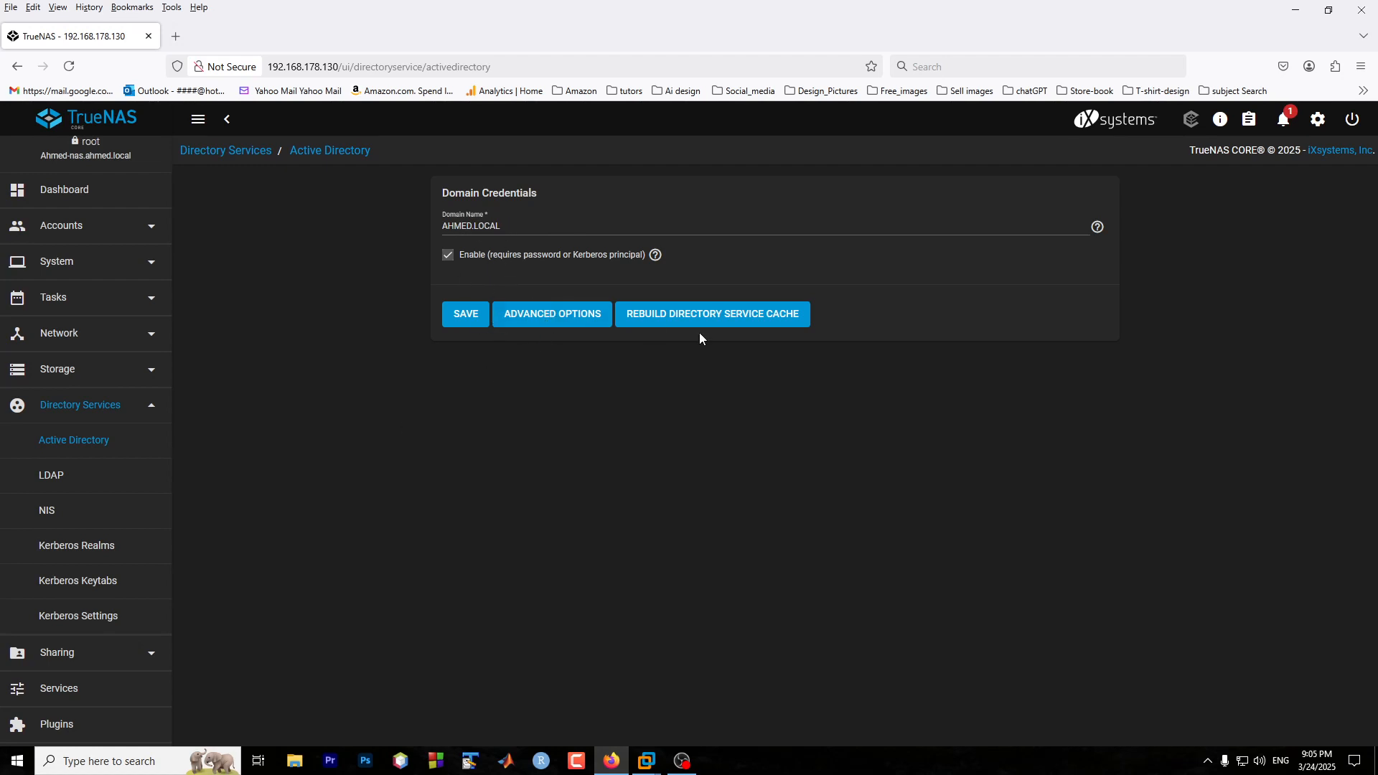
click(574, 320)
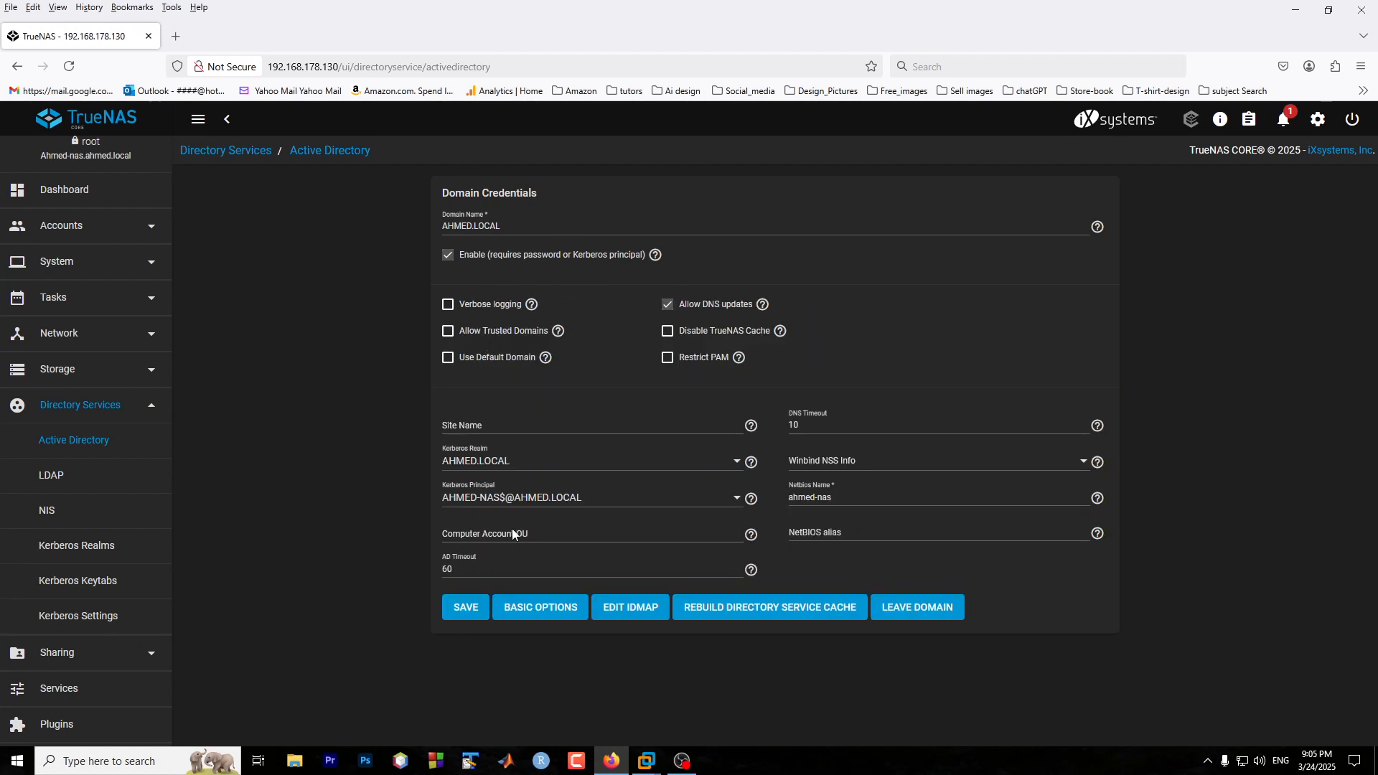
drag(832, 497, 796, 504)
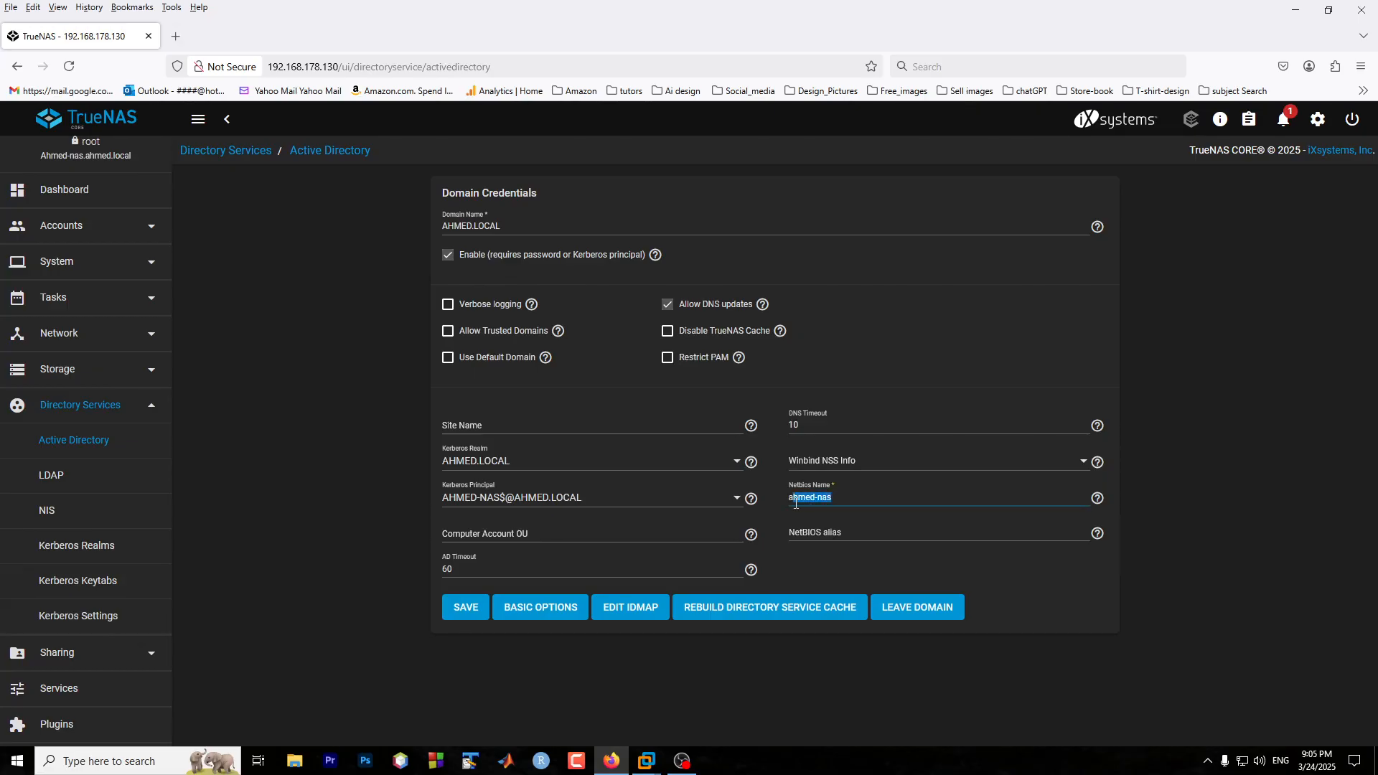
triple_click(849, 498)
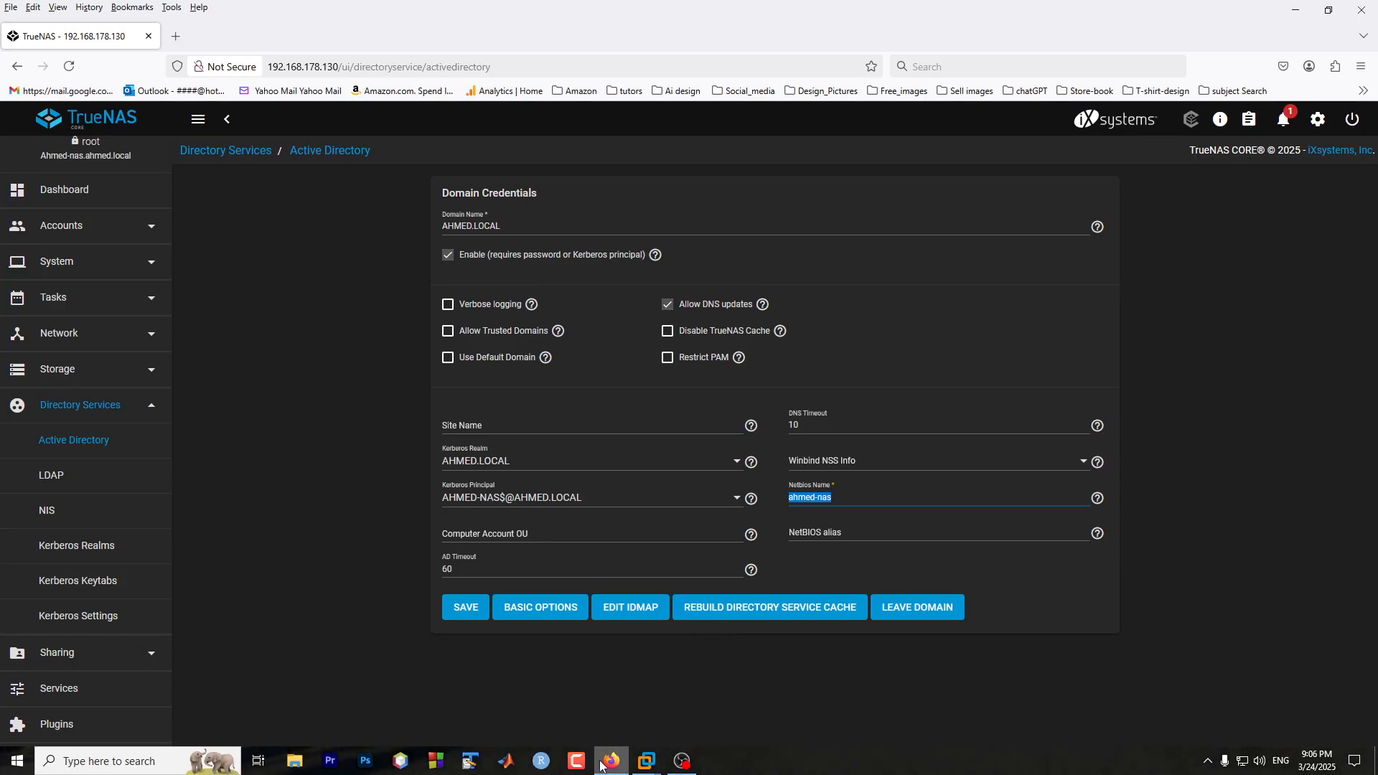
- Switch to the domain controller in VMware Workstation and browse its Network location in File Explorer for the NAS
mouse_move(646, 762)
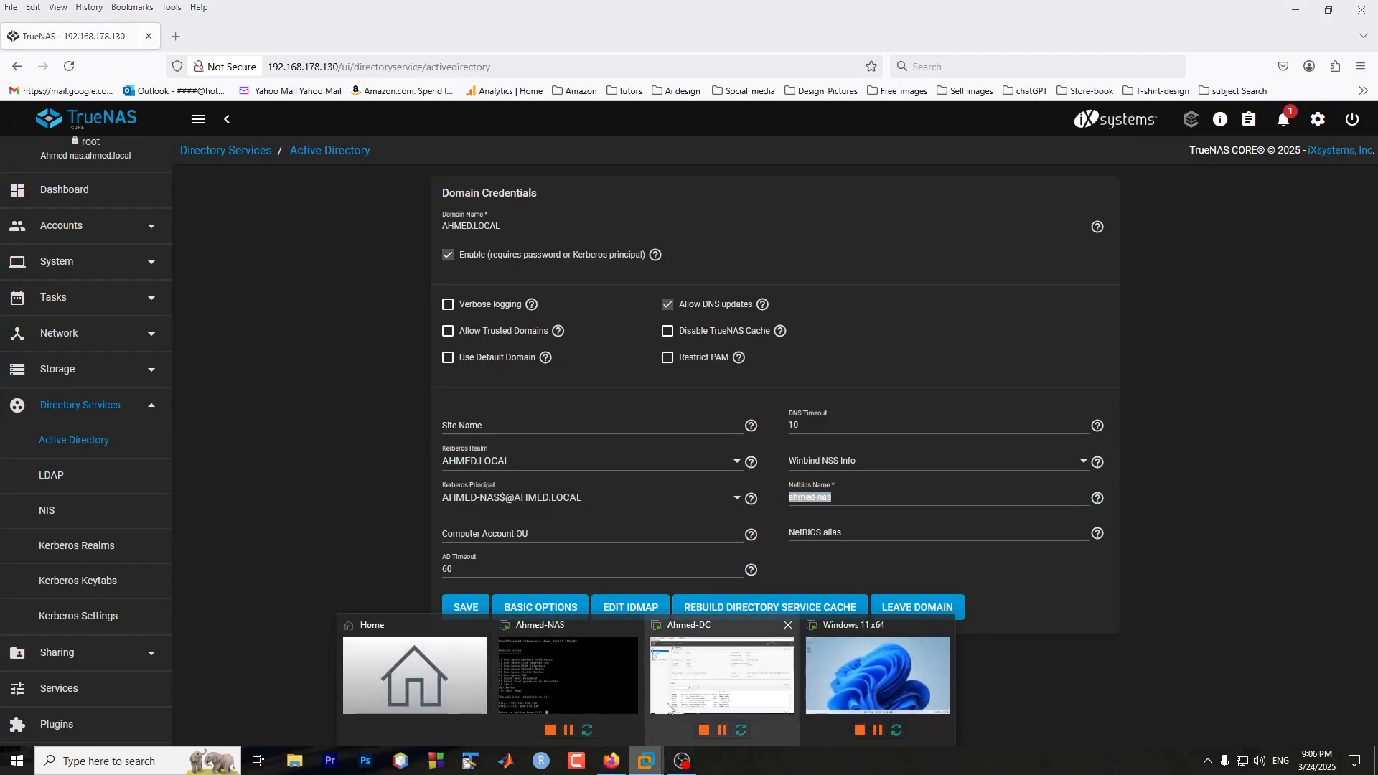
mouse_move(686, 705)
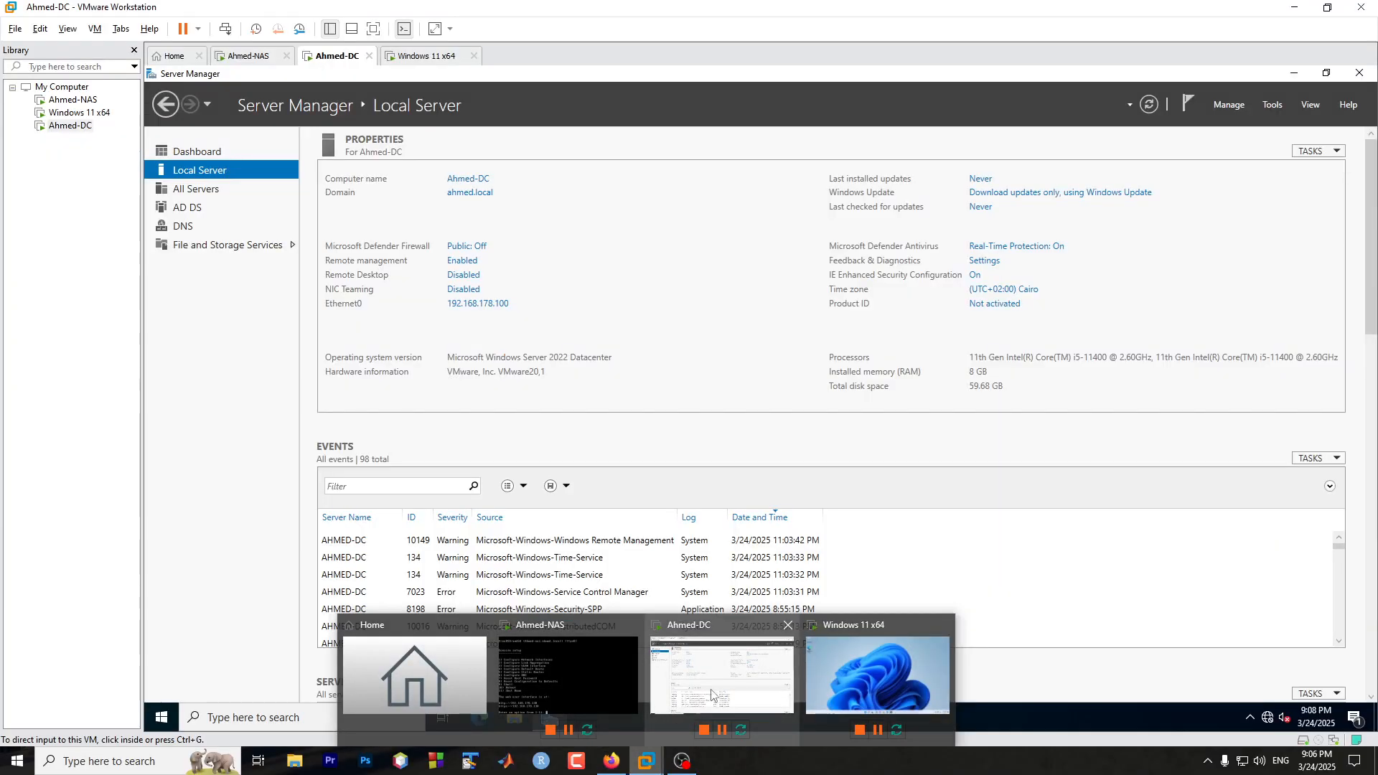
click(711, 694)
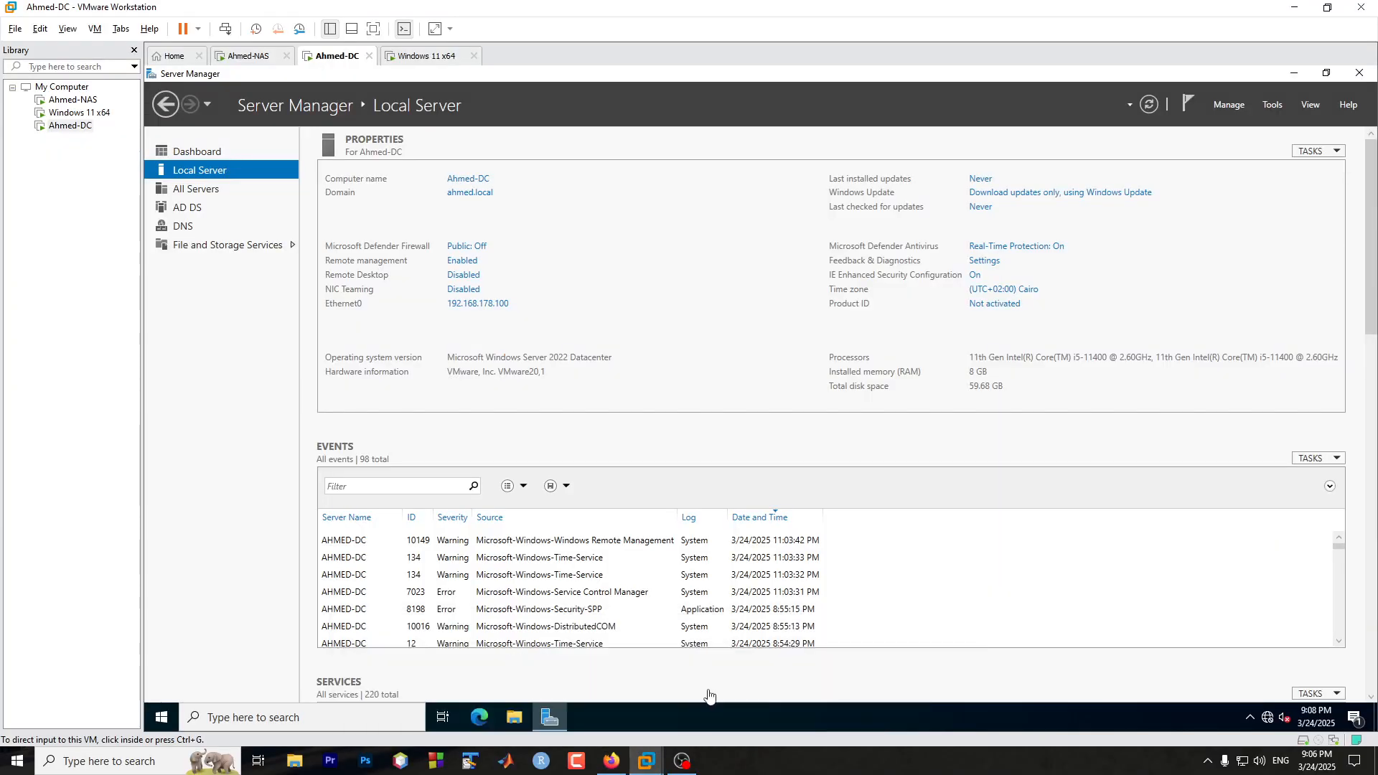
click(518, 720)
click(193, 265)
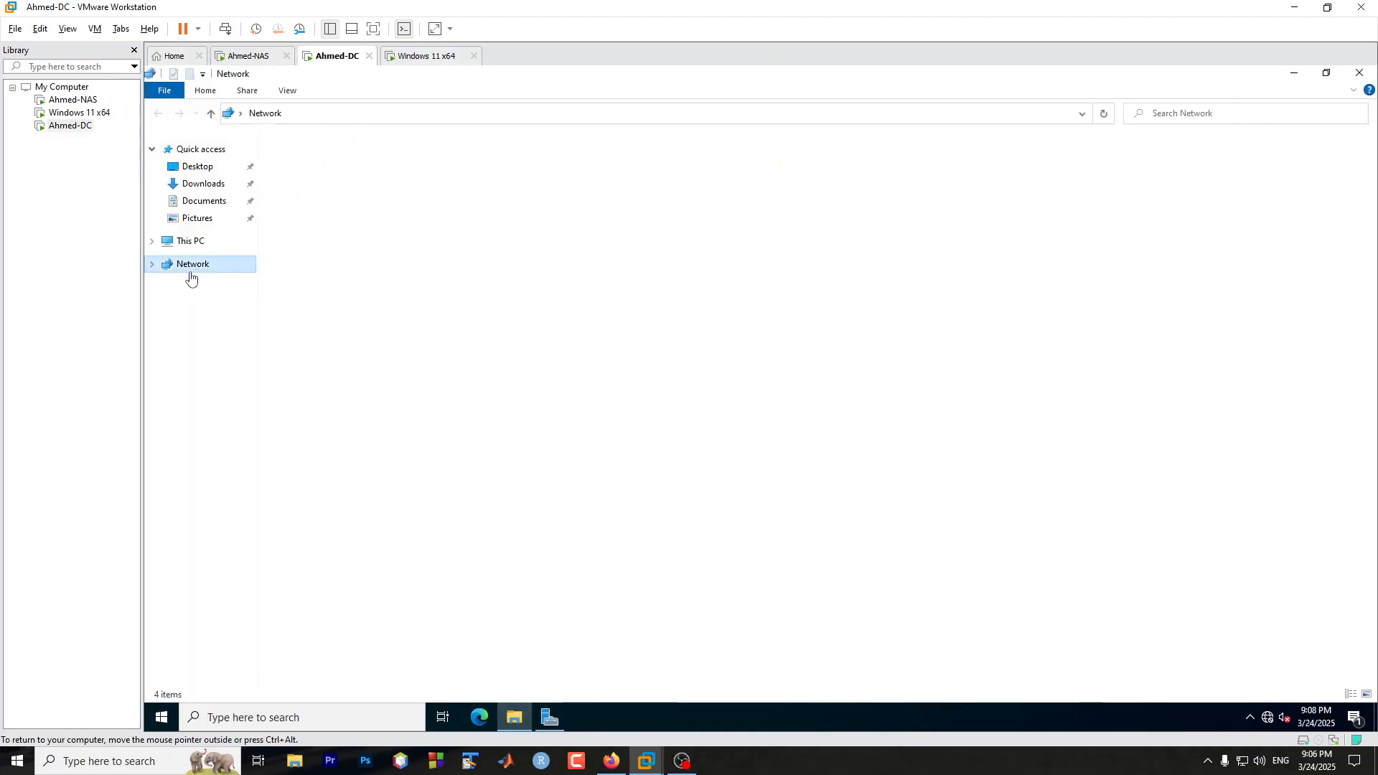
- Return to TrueNAS in Firefox and check the NetBIOS Name and Domain Name entries in the Active Directory settings
click(616, 764)
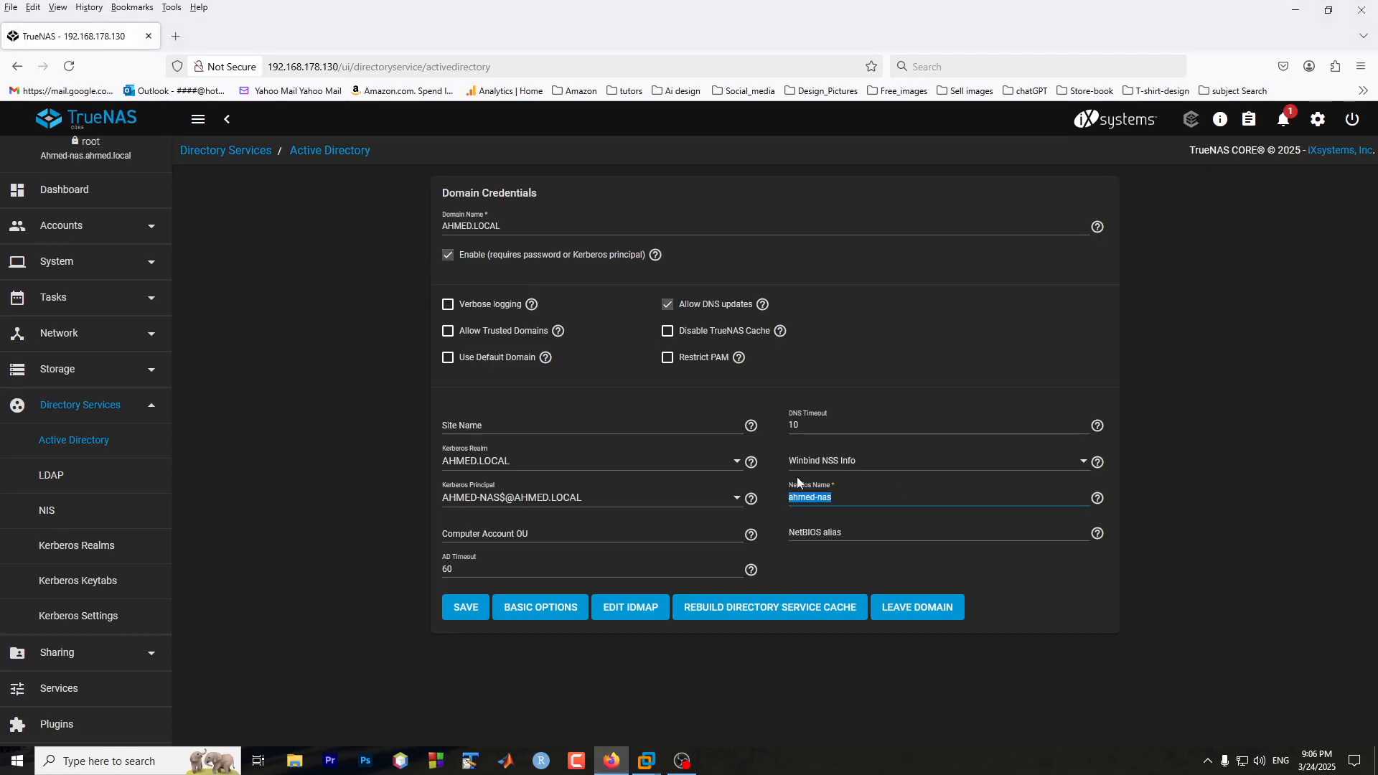
triple_click(813, 500)
click(802, 500)
triple_click(801, 500)
double_click(451, 226)
key(End)
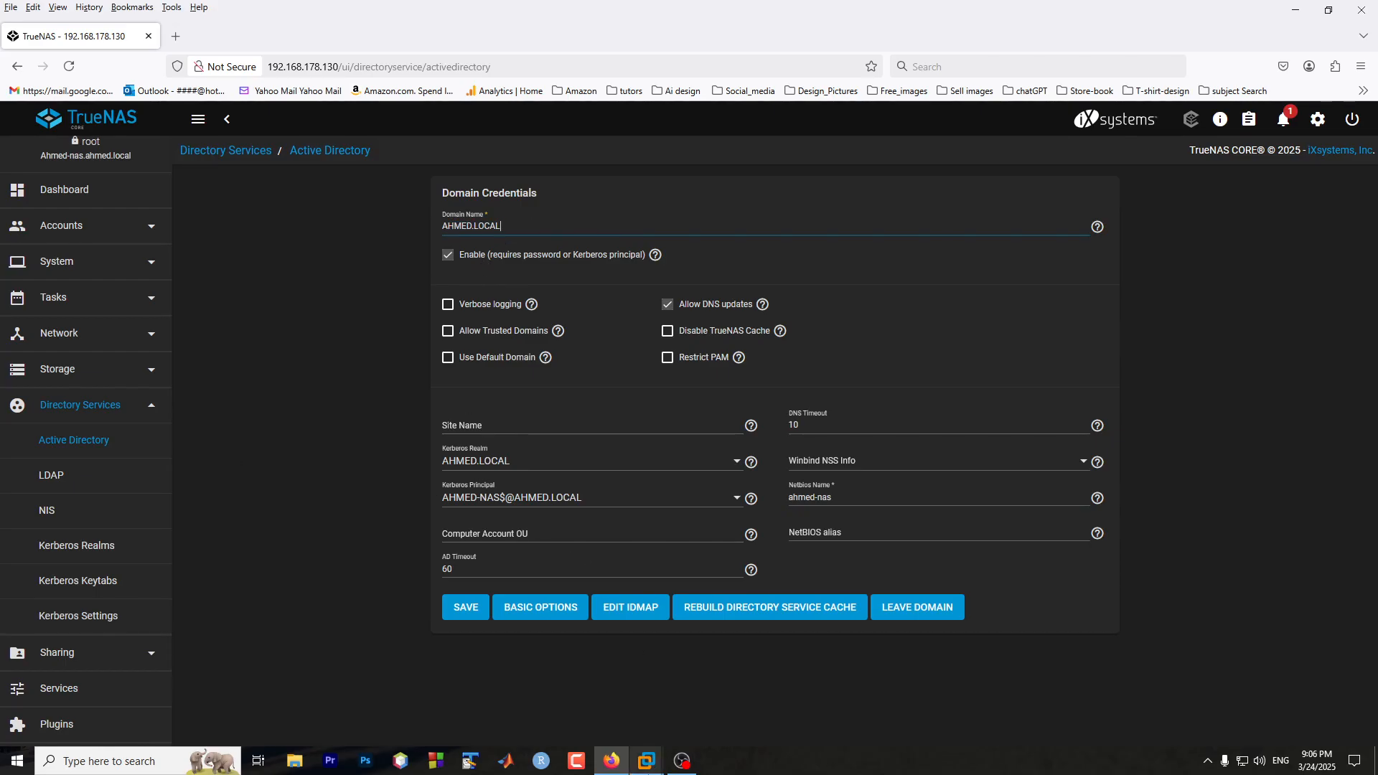
- Switch to the domain controller in VMware Workstation and bring up Server Manager
mouse_move(646, 762)
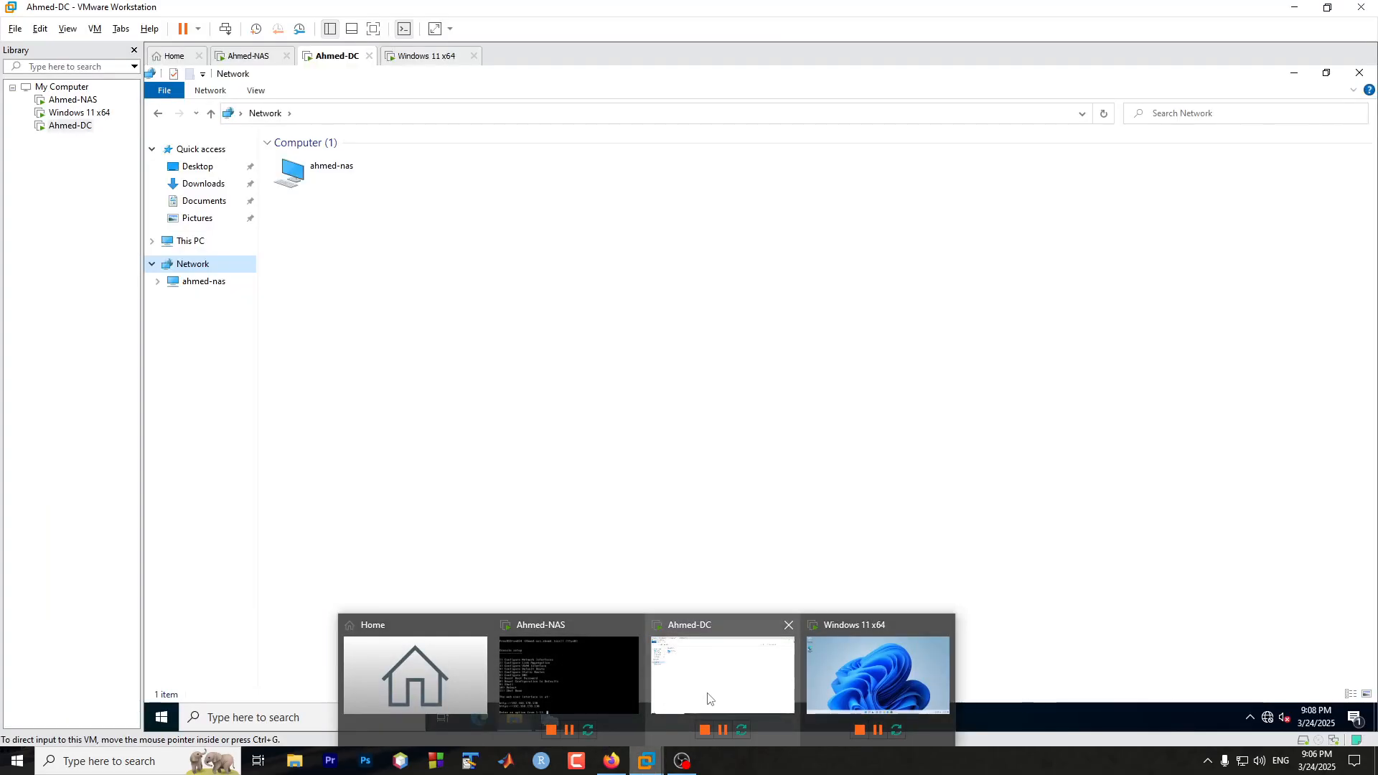
click(709, 699)
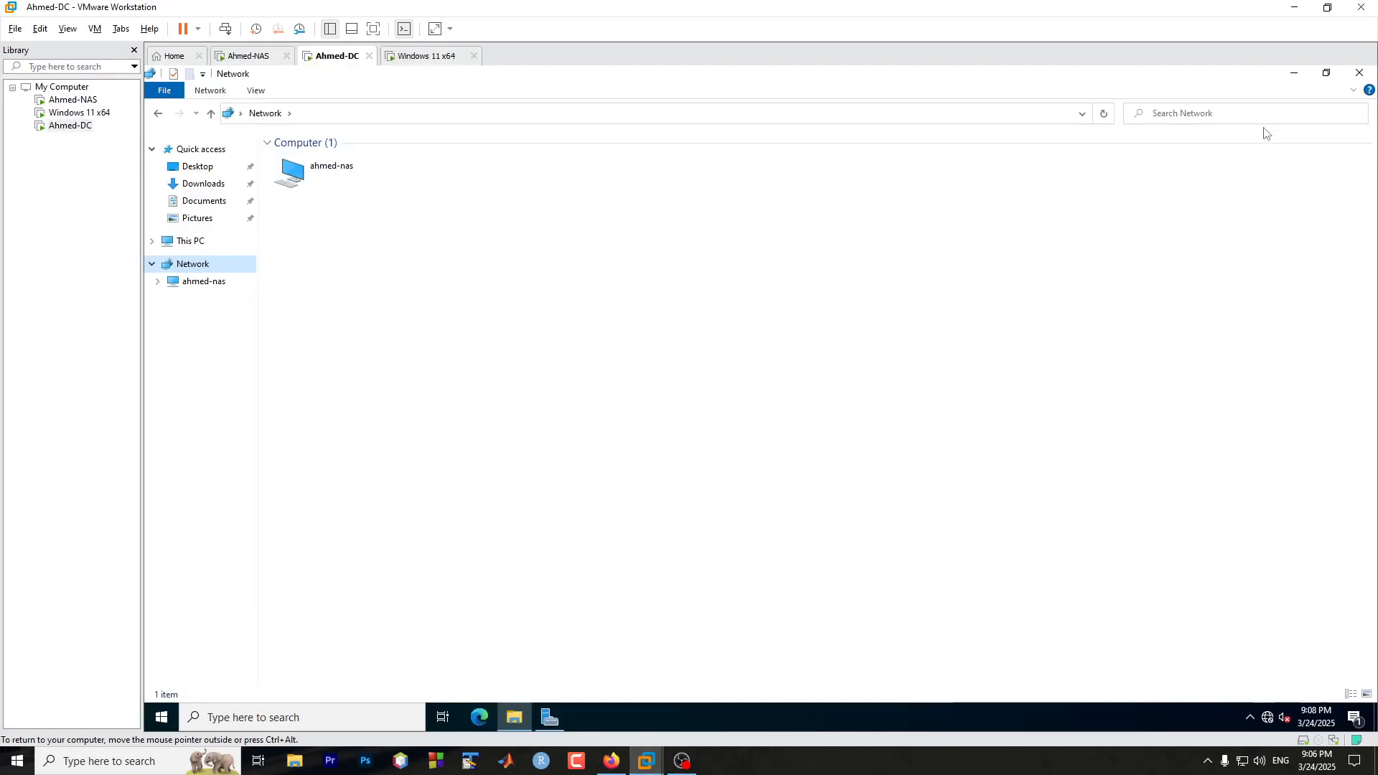
click(551, 716)
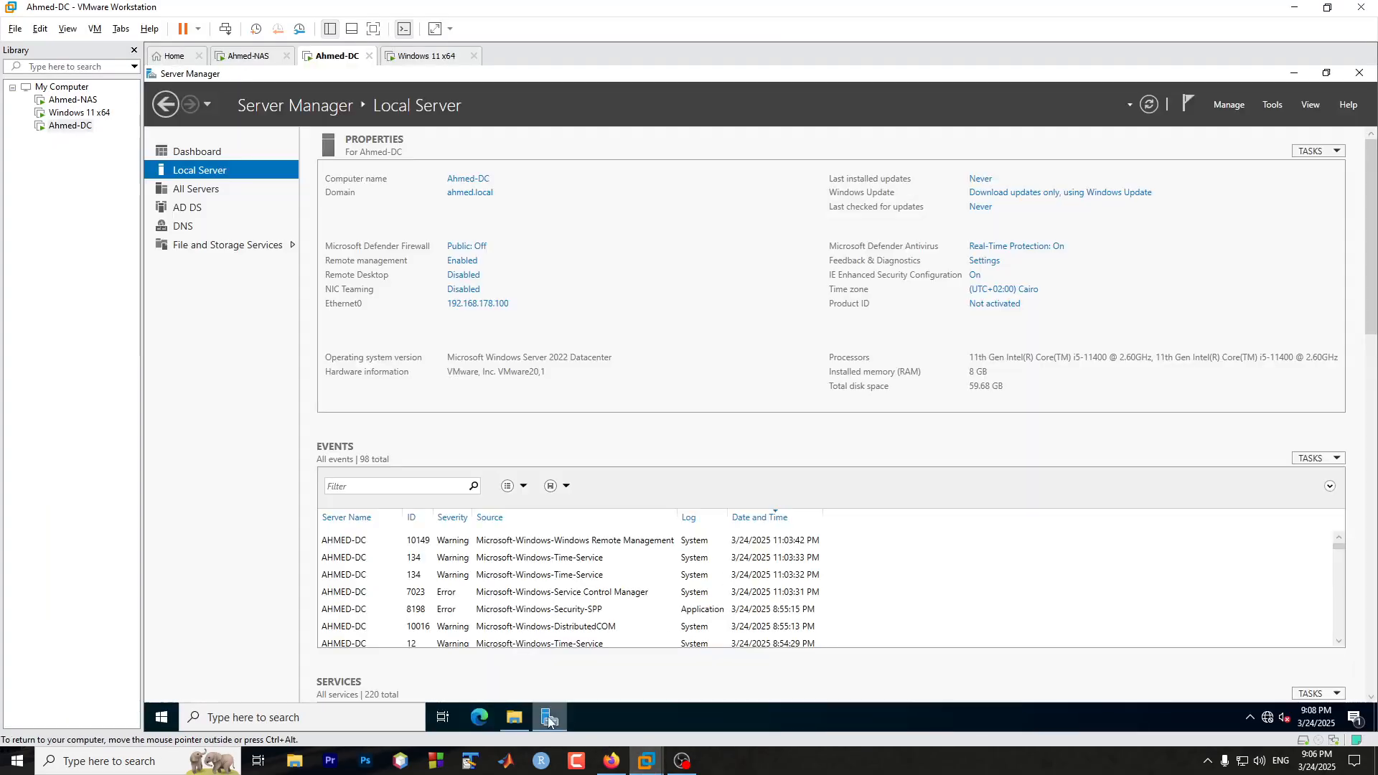
click(1271, 106)
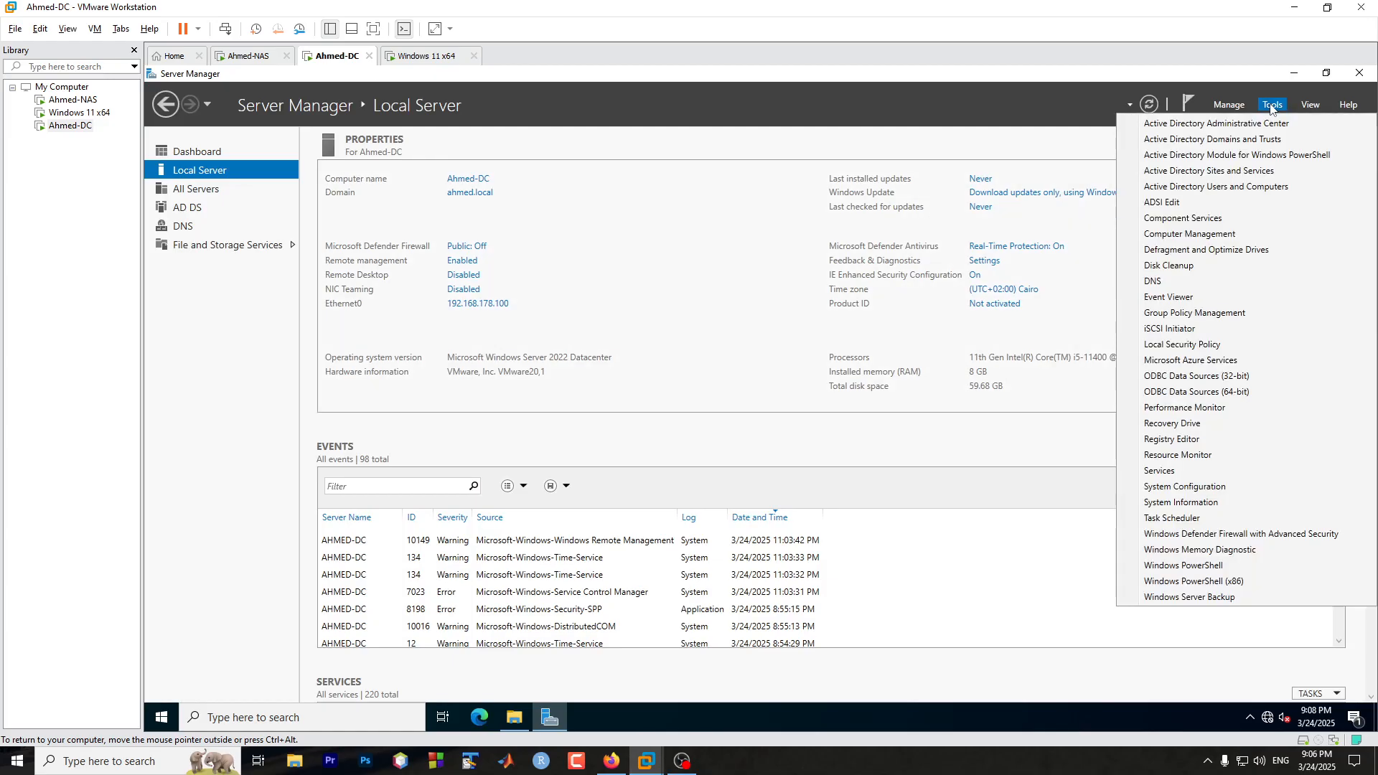
click(1277, 178)
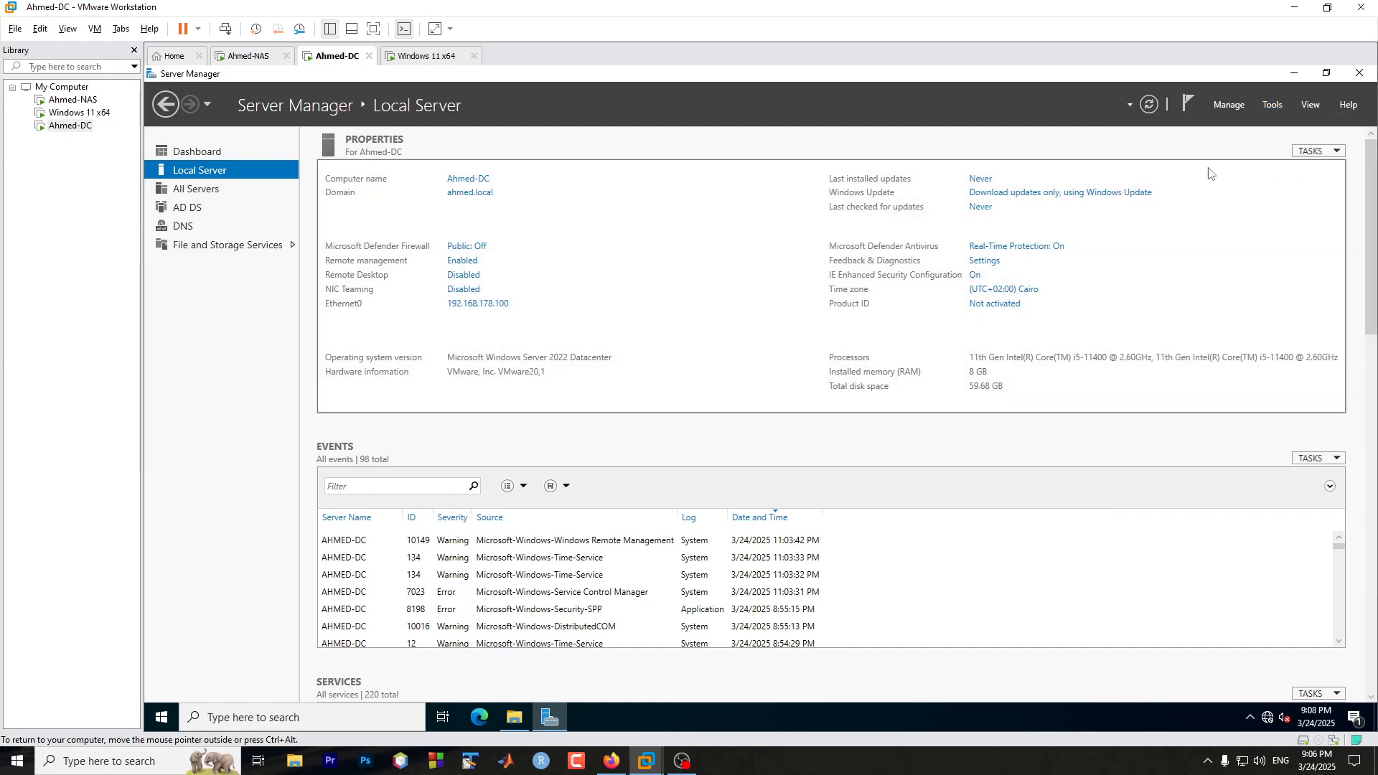
click(1271, 105)
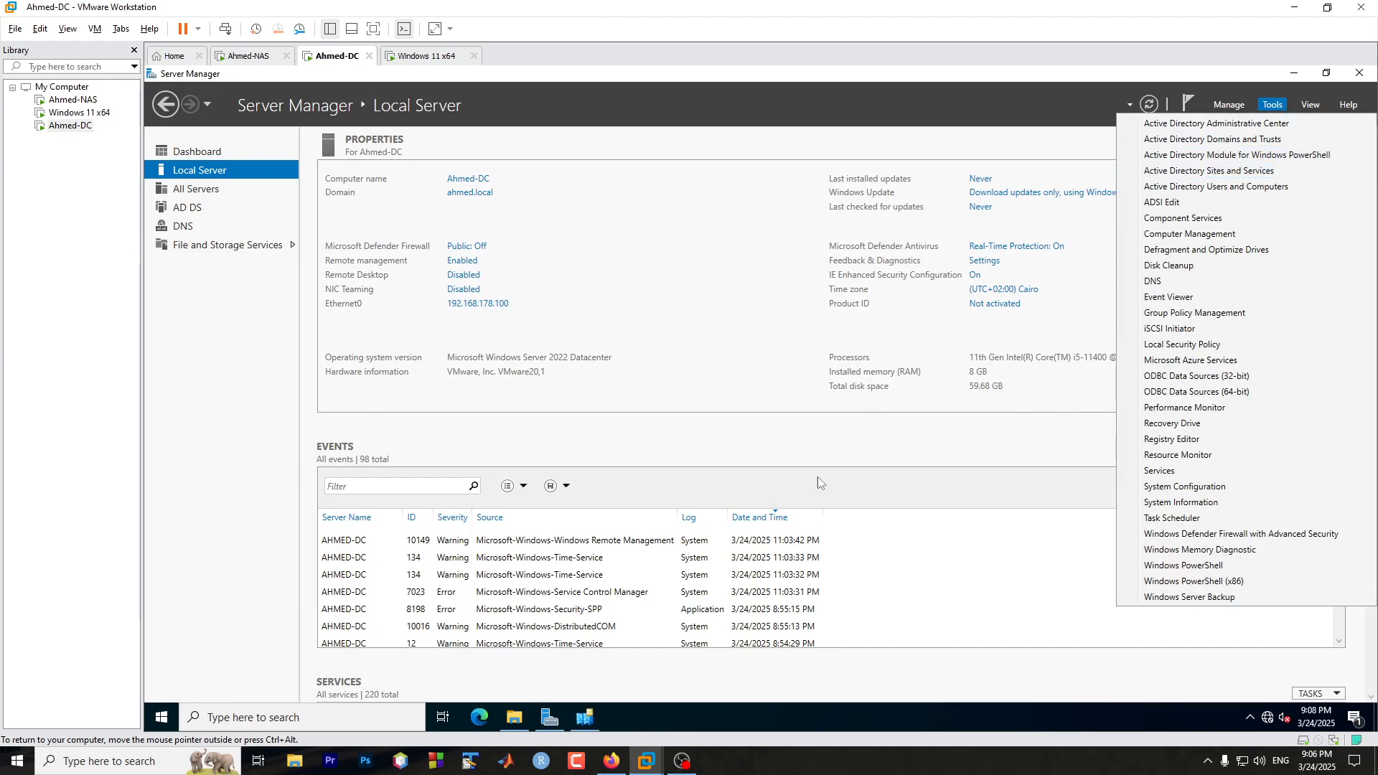
click(586, 715)
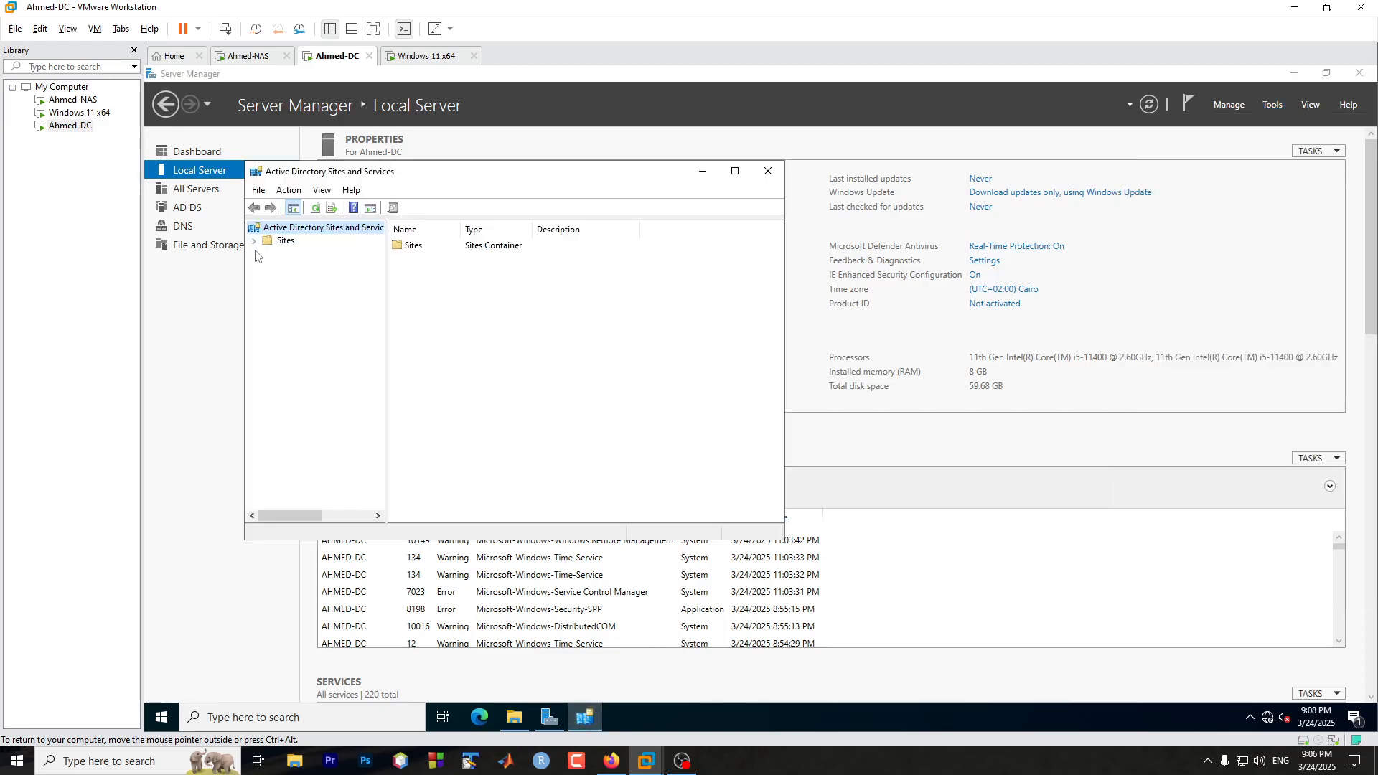
click(255, 242)
click(767, 171)
- Open Active Directory Users and Computers and review the Users and Groups organizational units under Ahmed Widgets
click(1272, 105)
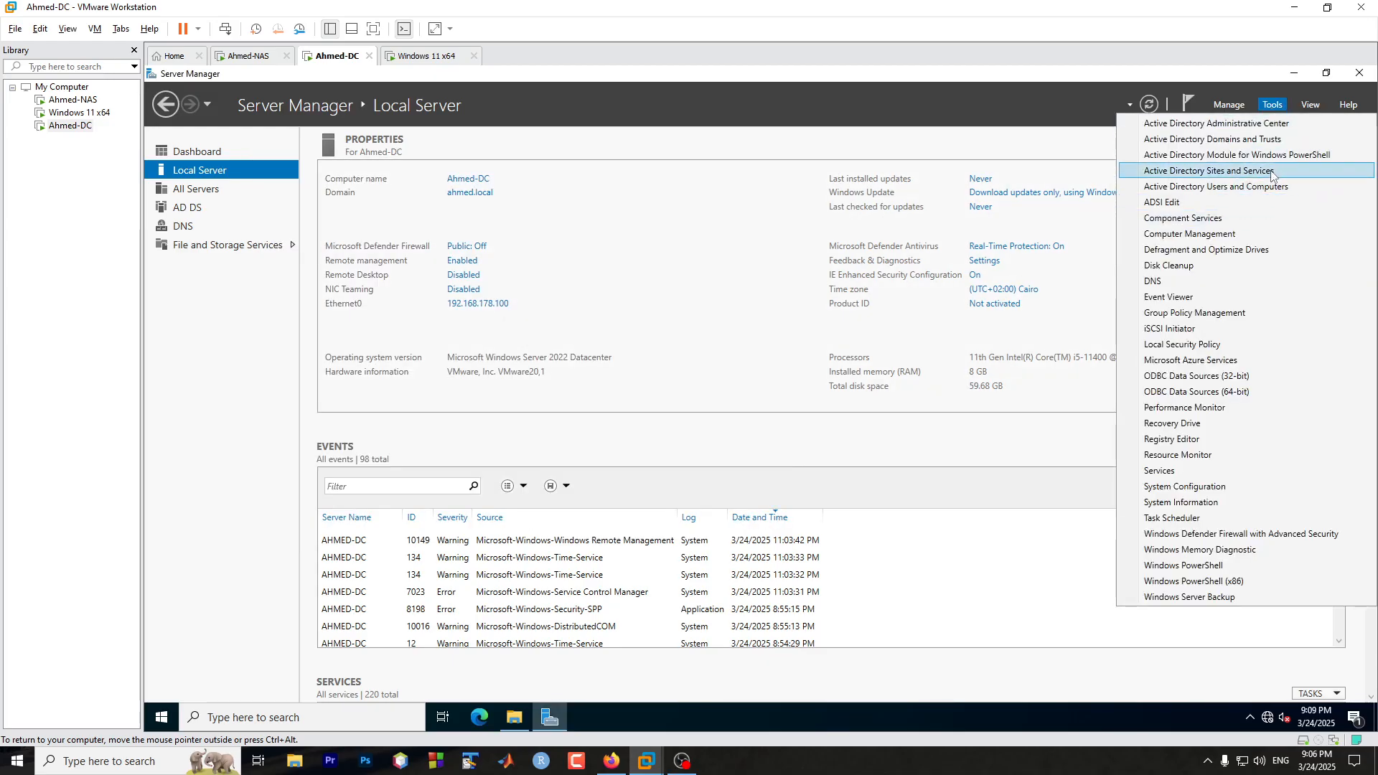
click(1282, 188)
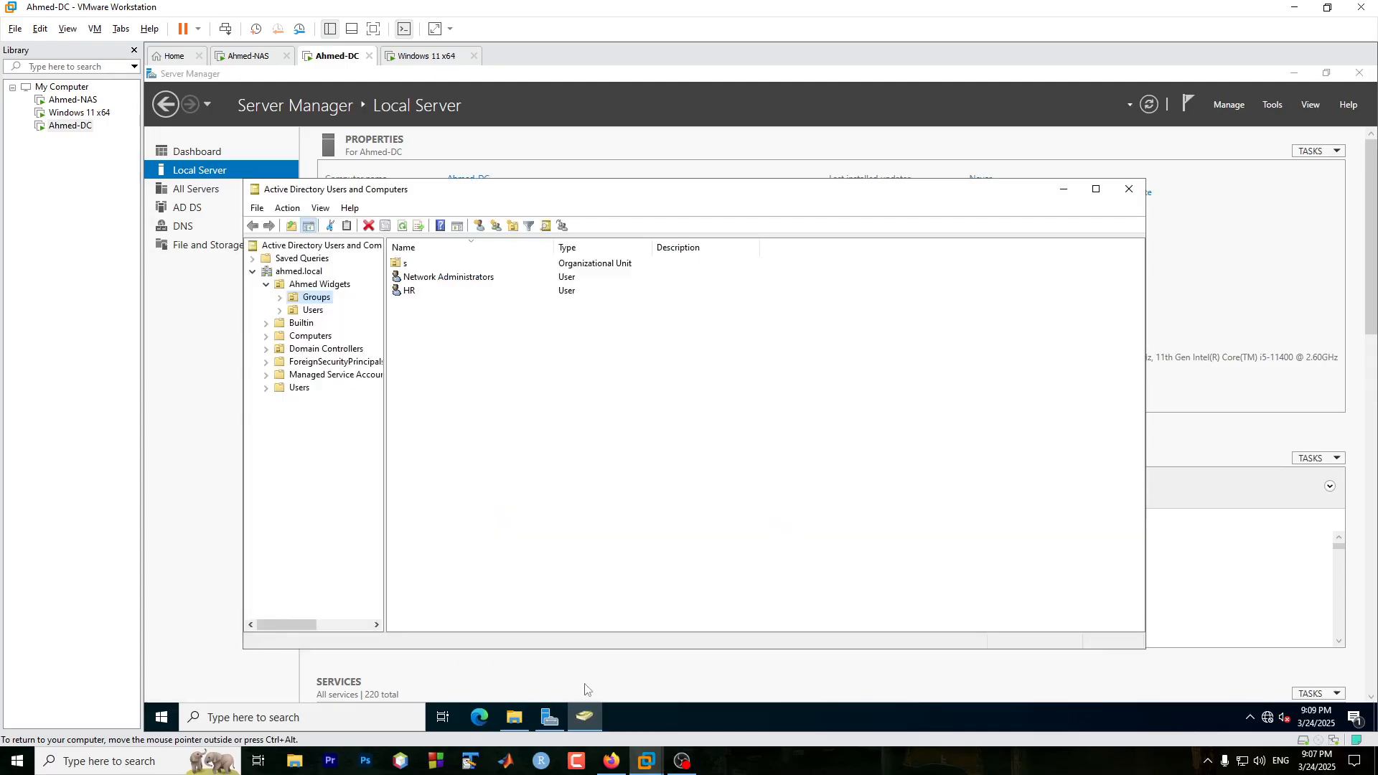
click(312, 311)
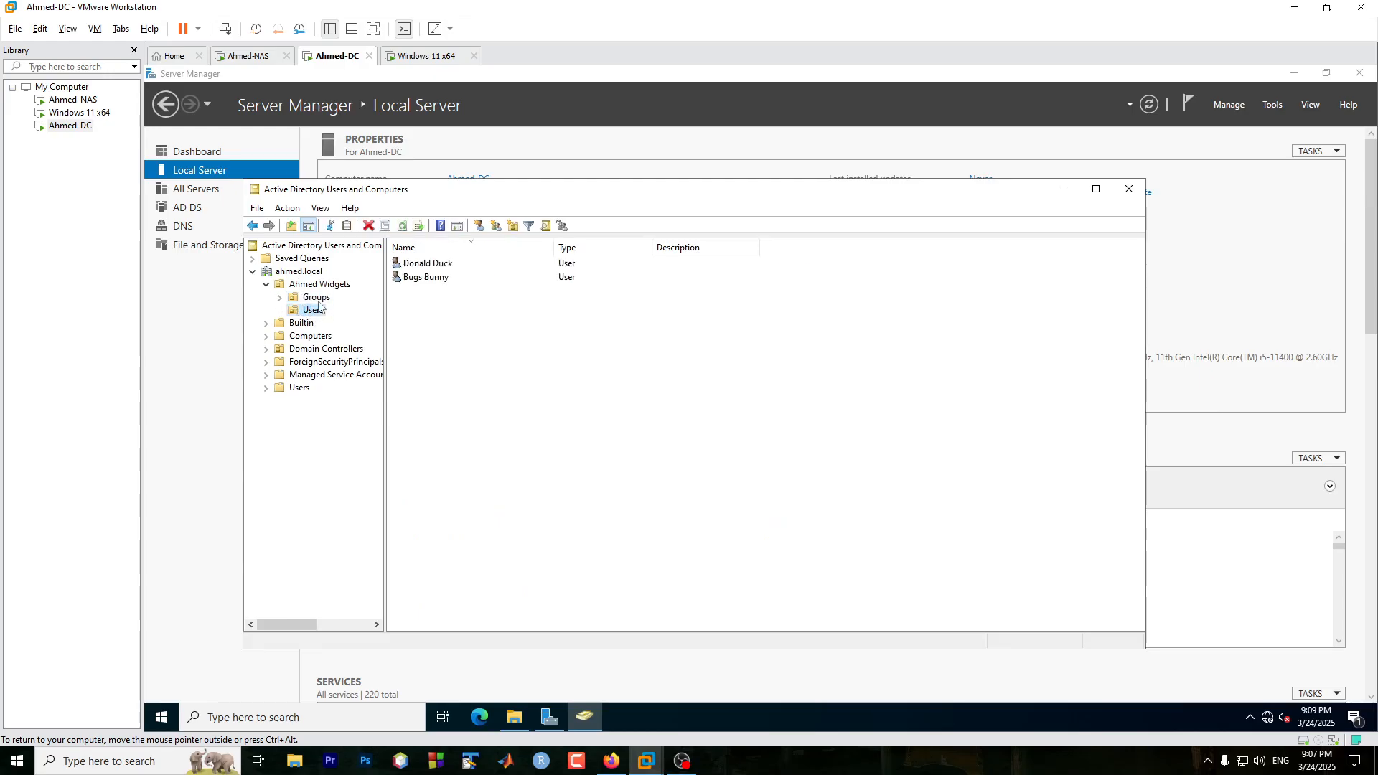
click(316, 298)
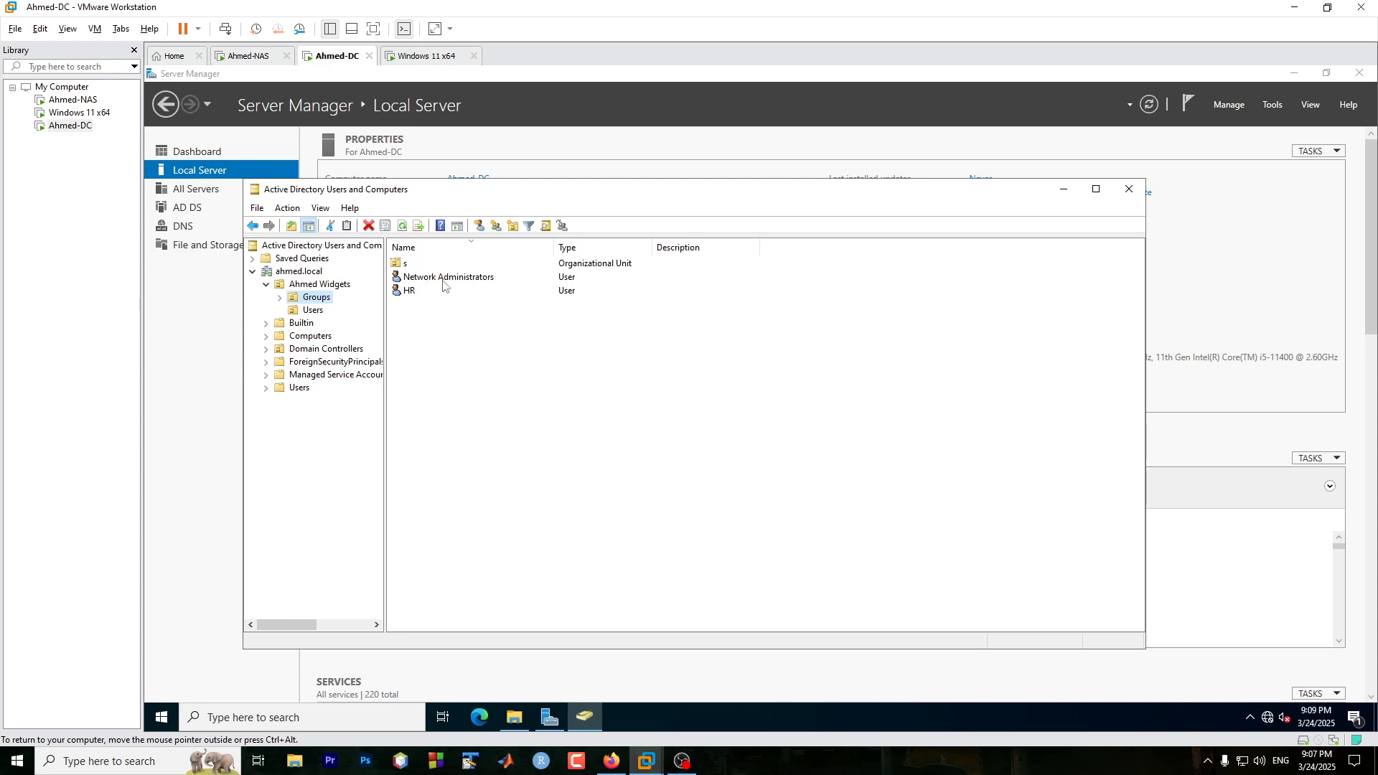
- Look up the Organizational Unit option among the new-object types for the ahmed.local domain, without creating anything
click(300, 271)
right_click(309, 272)
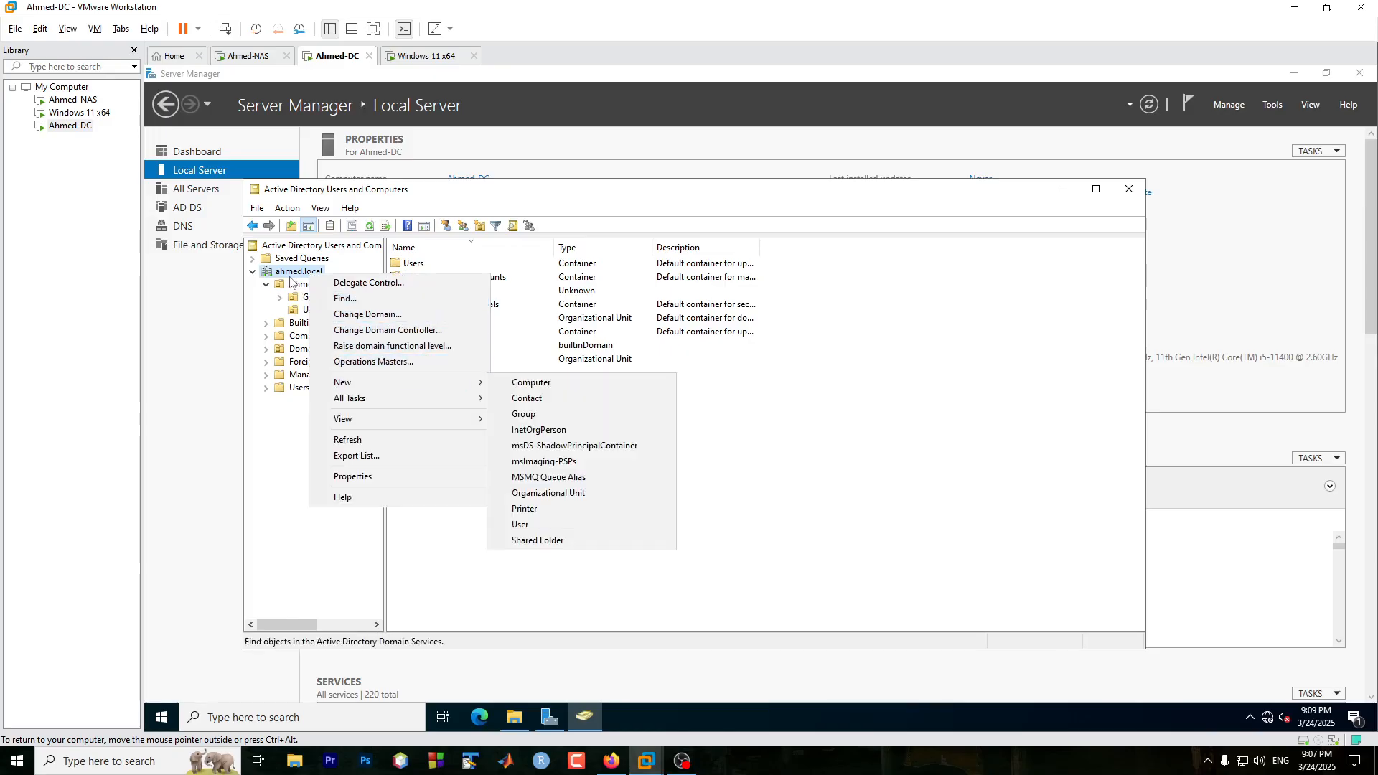
click(286, 275)
click(296, 247)
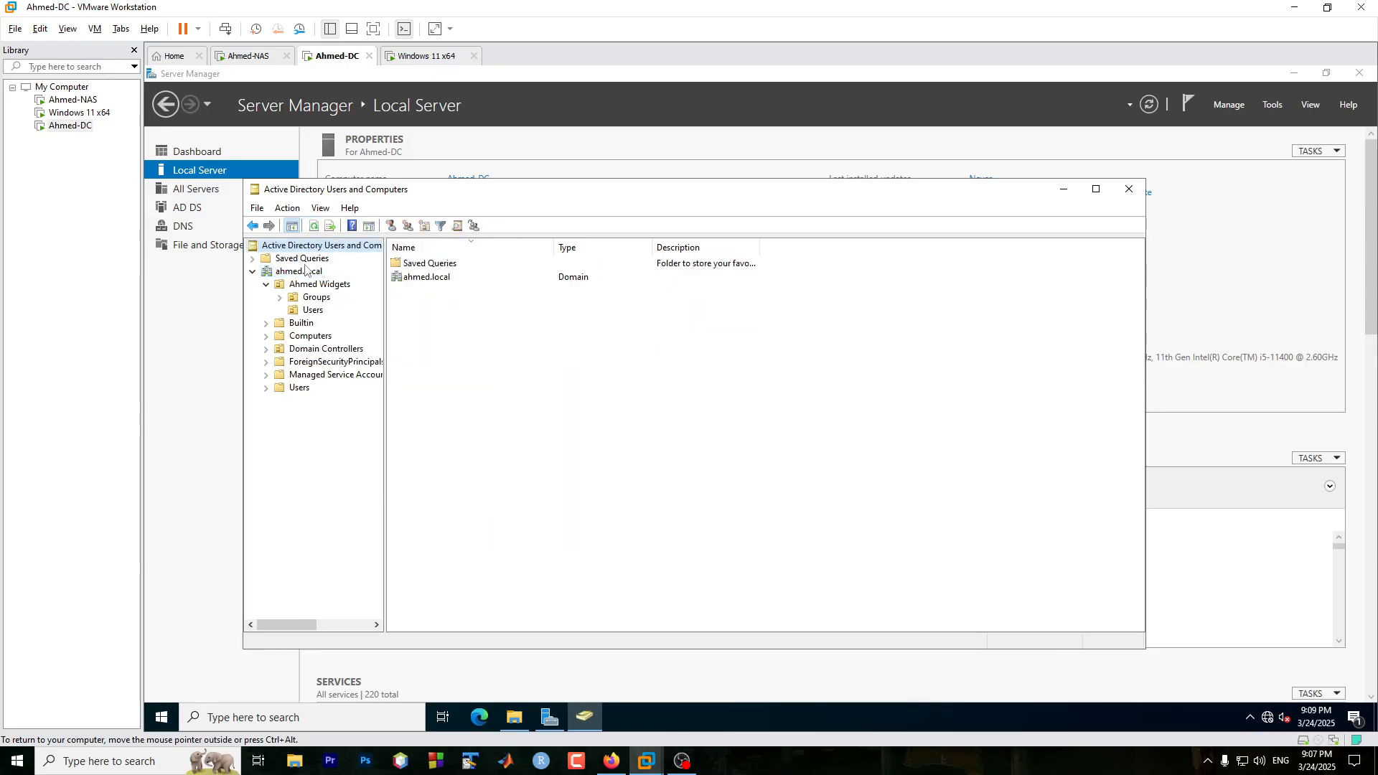
click(304, 275)
right_click(305, 275)
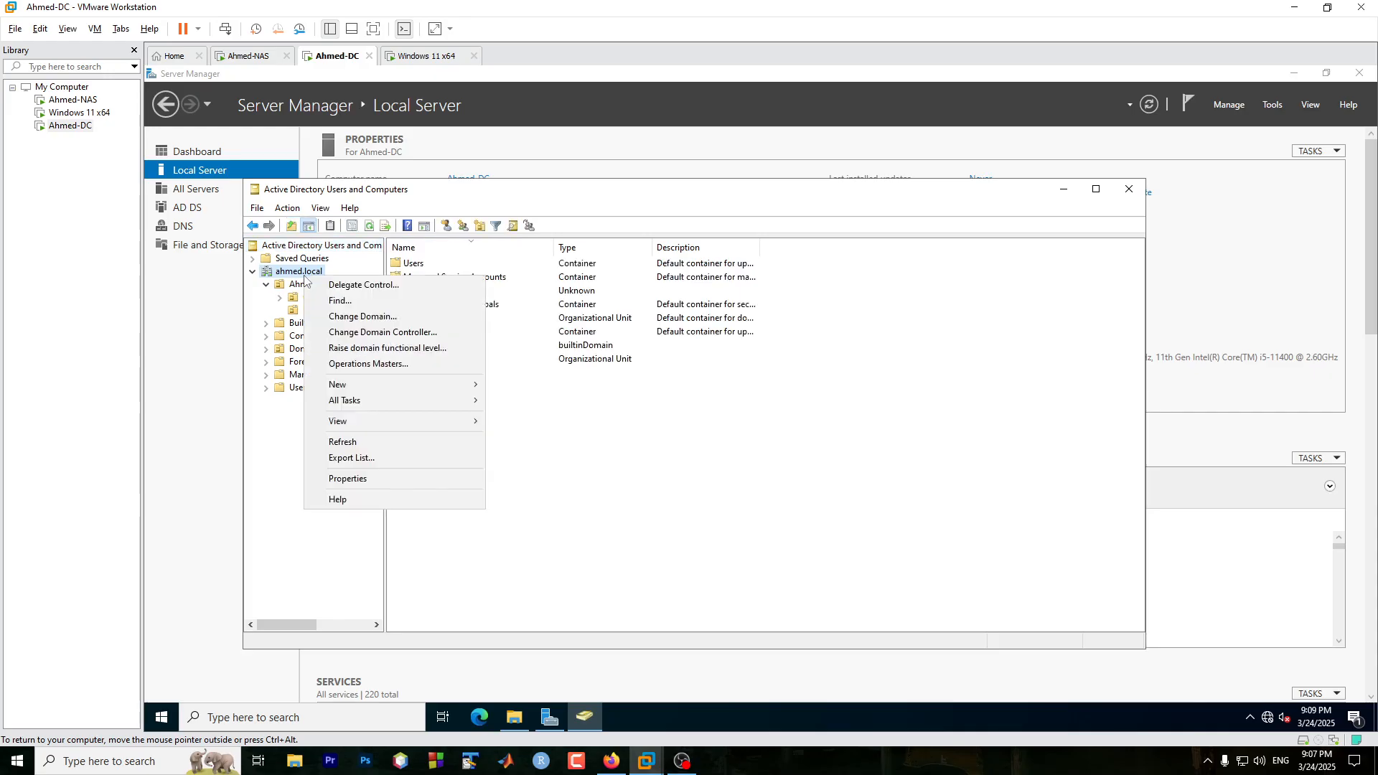
mouse_move(364, 386)
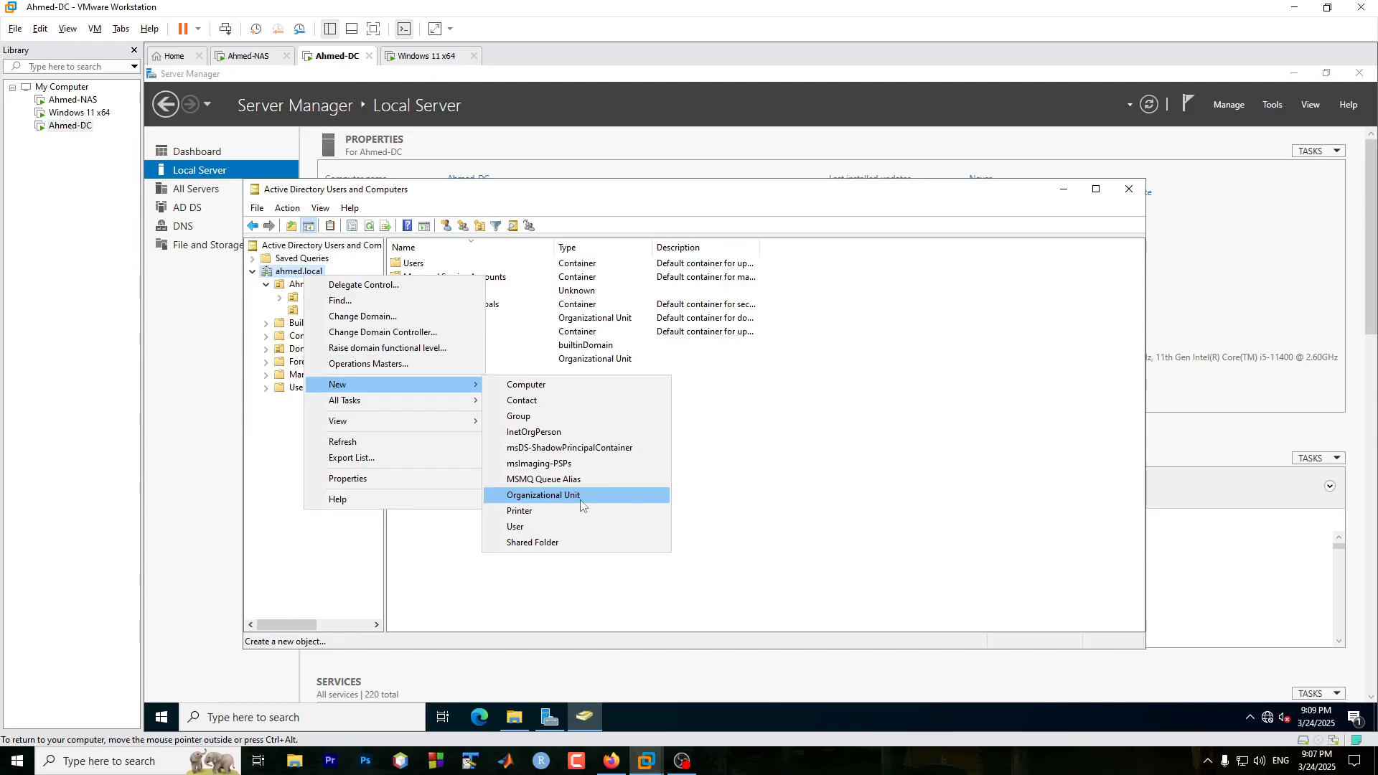
click(498, 587)
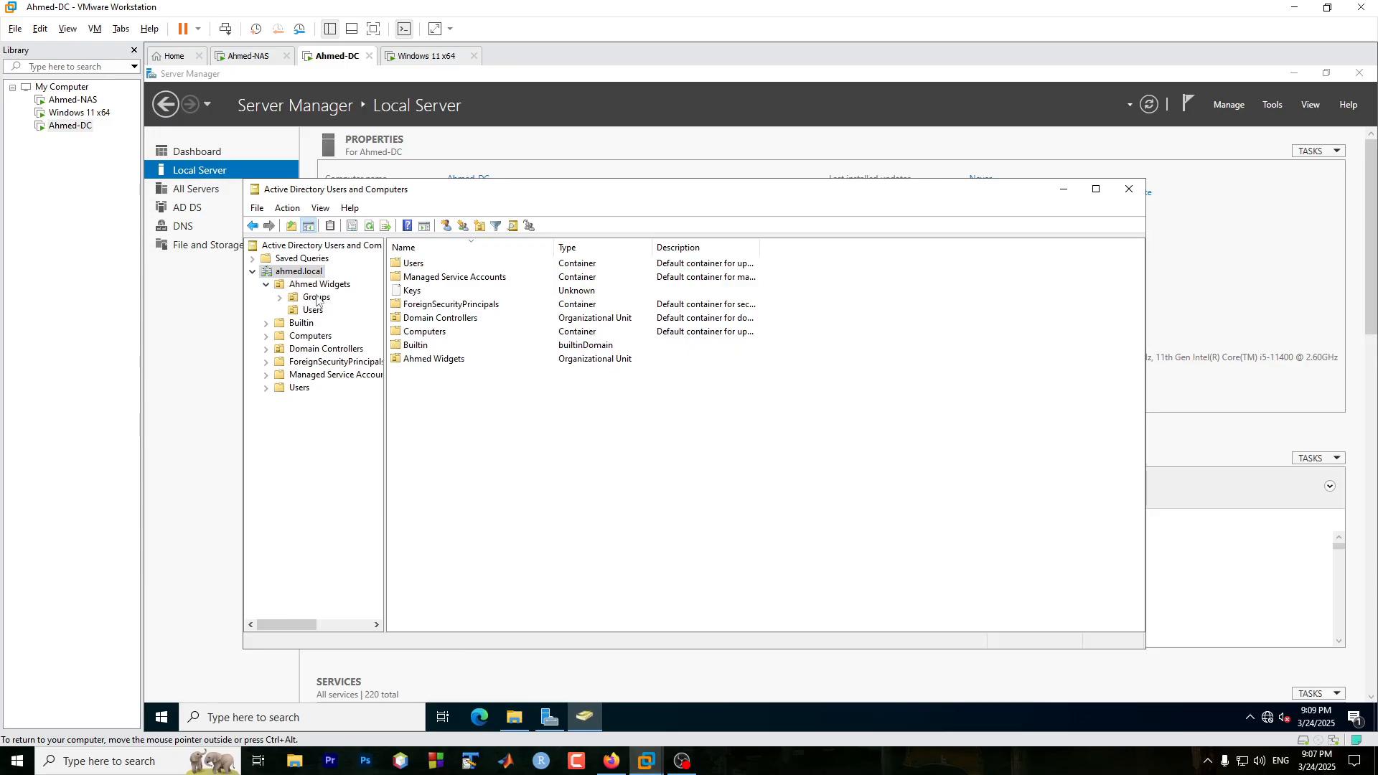
- Look up the Organizational Unit option among the new-object types for Ahmed Widgets, and dismiss the list
click(320, 284)
right_click(316, 286)
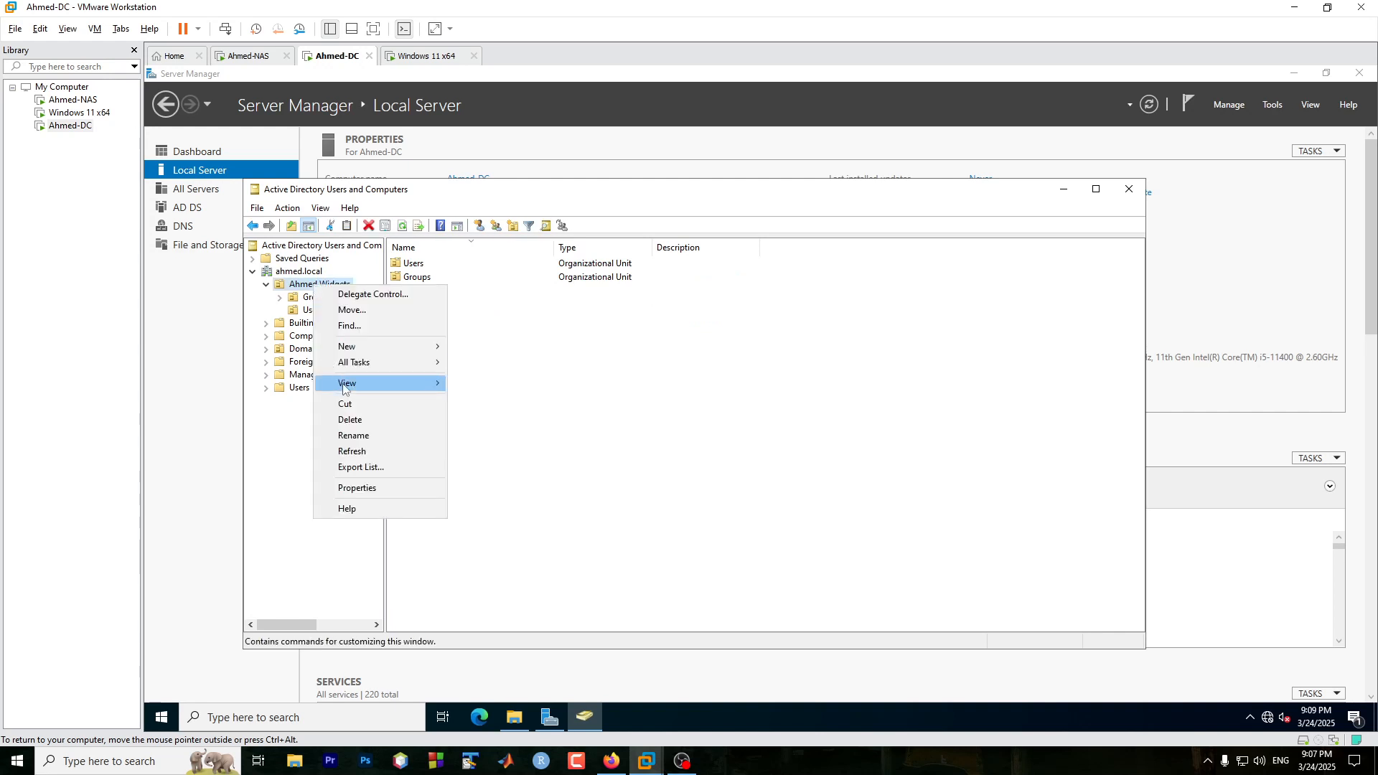
mouse_move(360, 346)
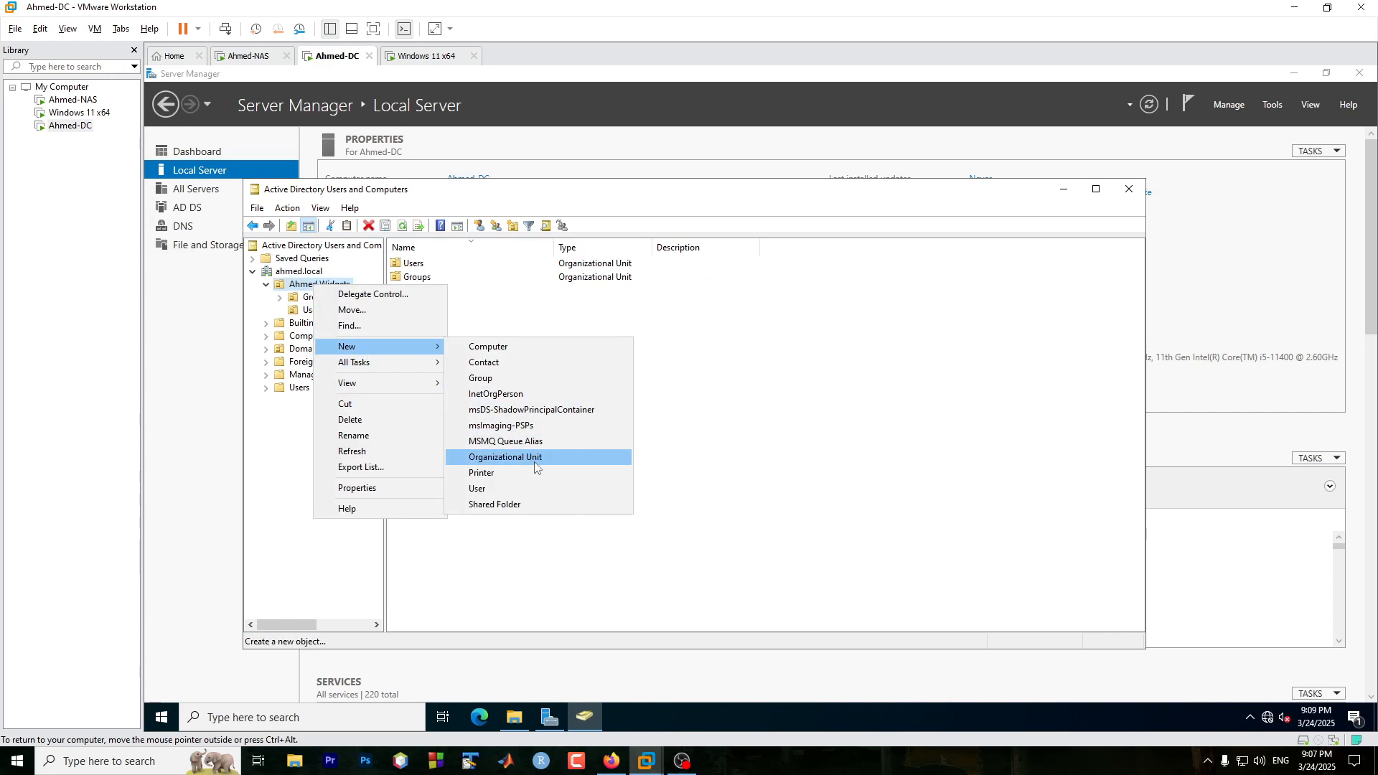
click(368, 567)
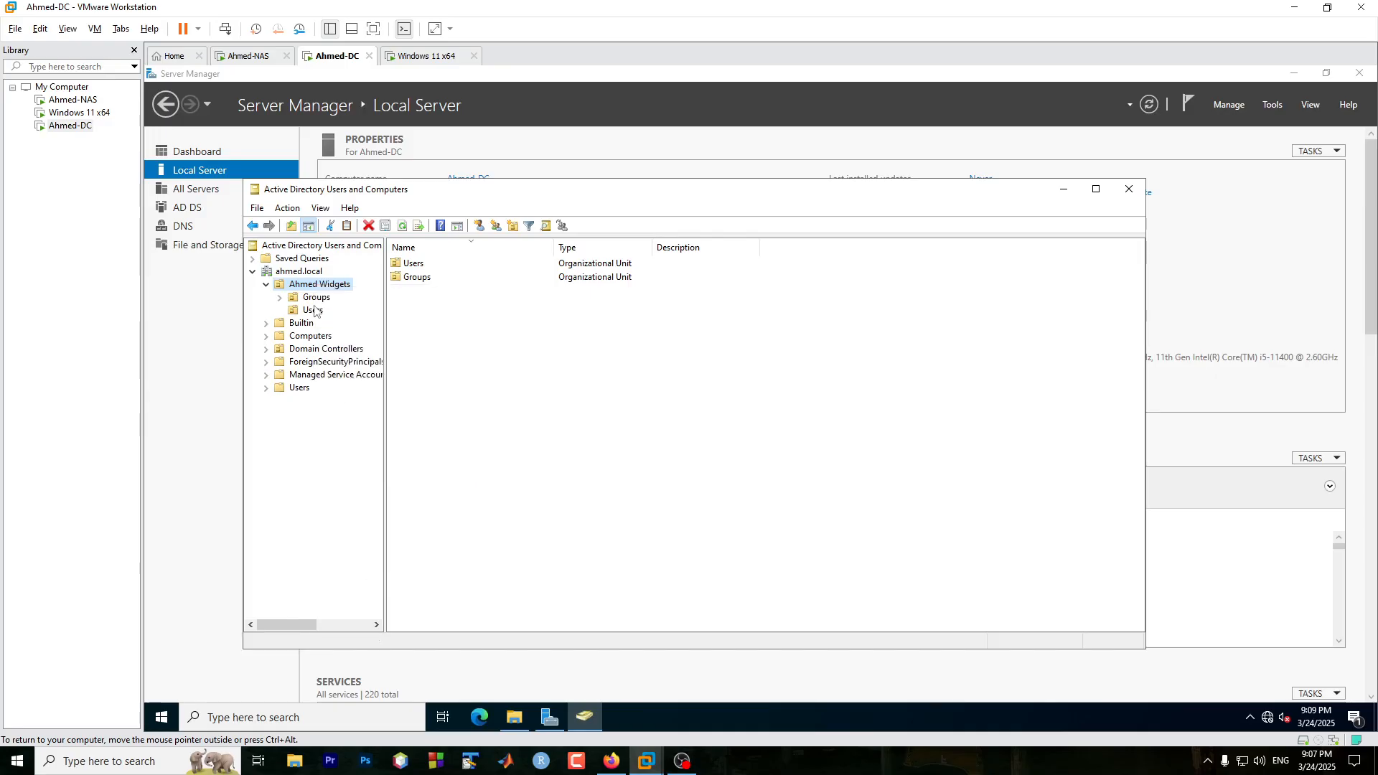
- Review the contents of the Groups unit under Ahmed Widgets and the object types that can be created there
click(315, 310)
click(316, 297)
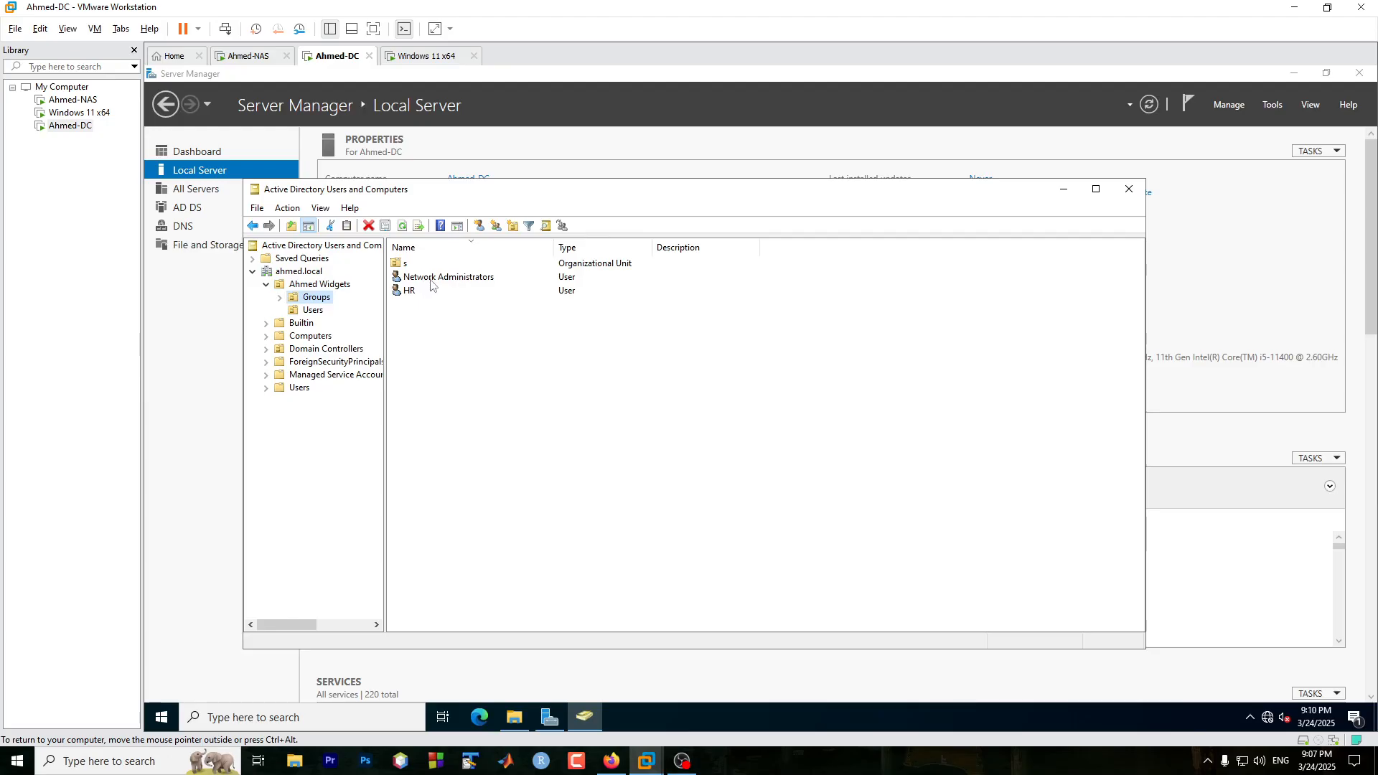
click(406, 357)
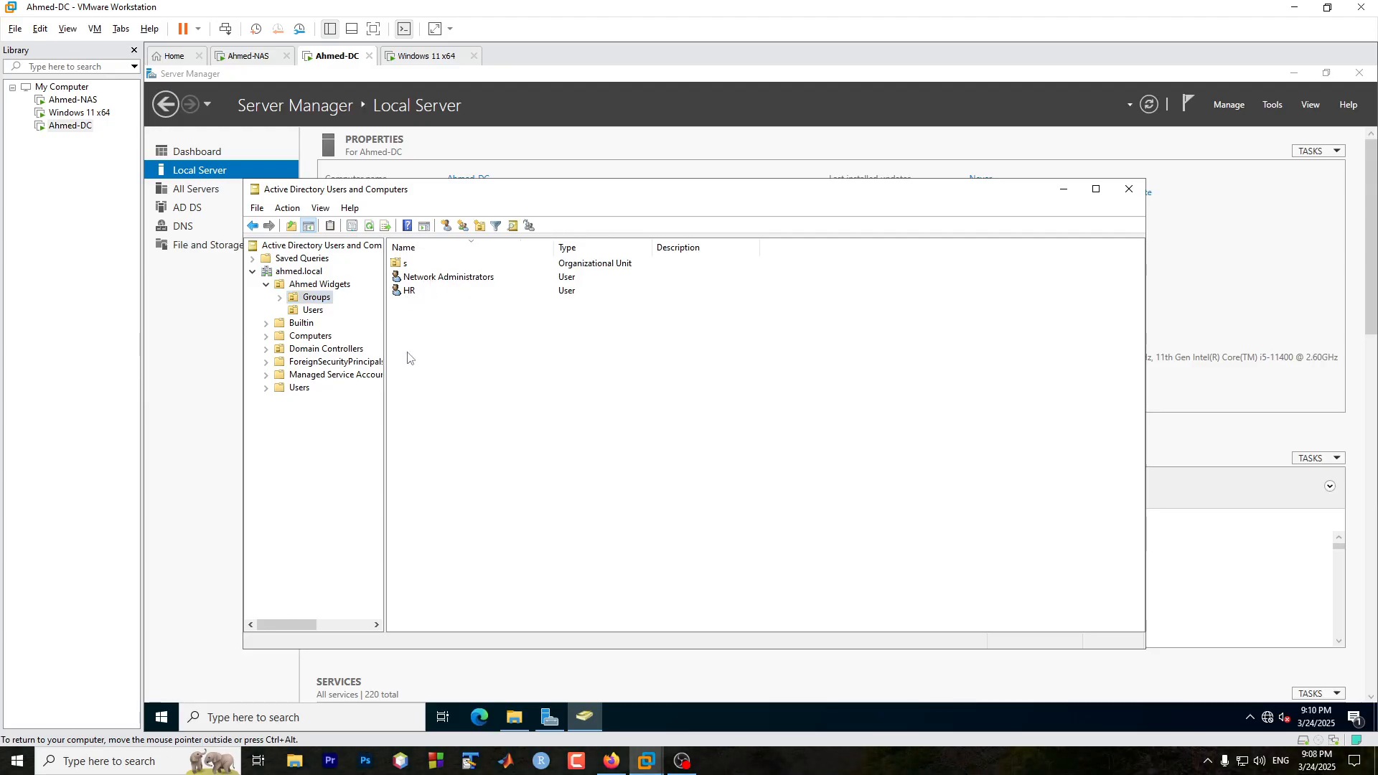
right_click(422, 351)
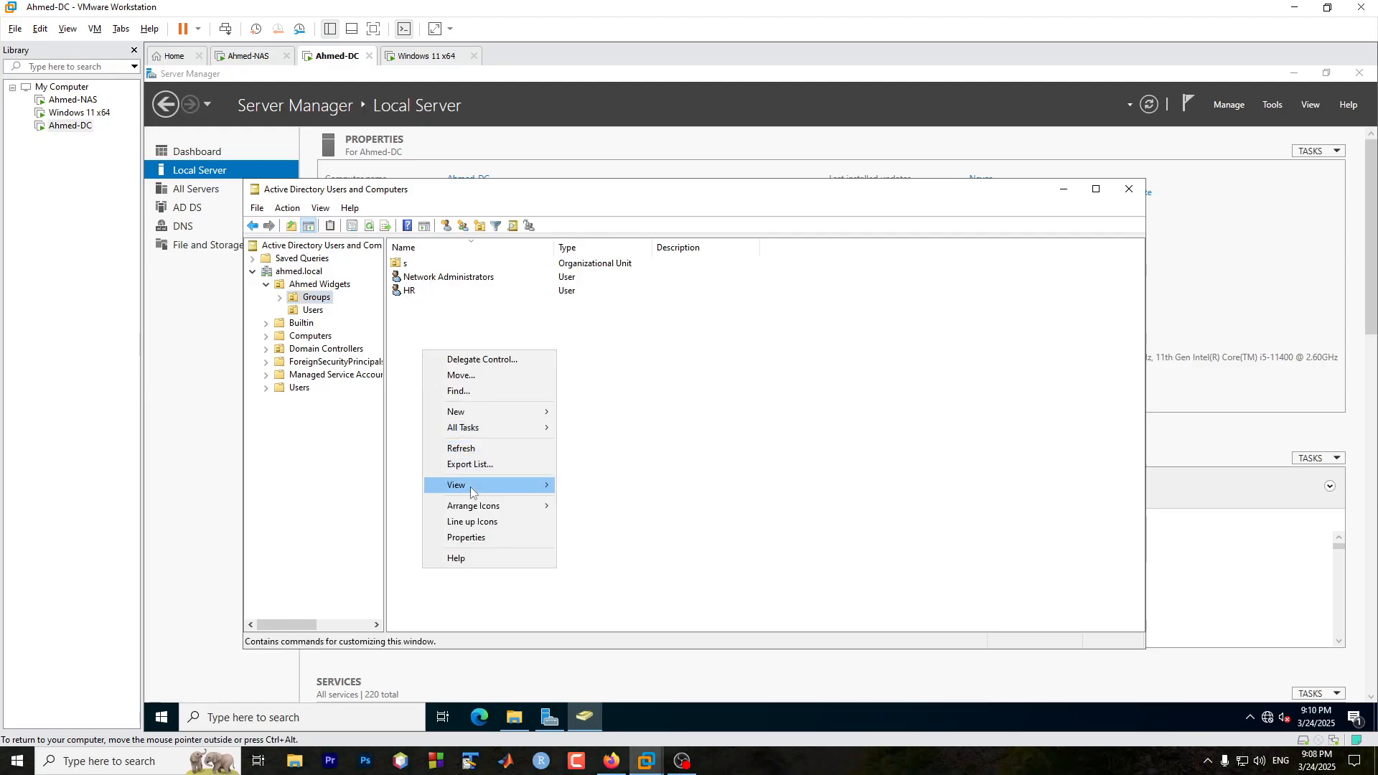
mouse_move(494, 408)
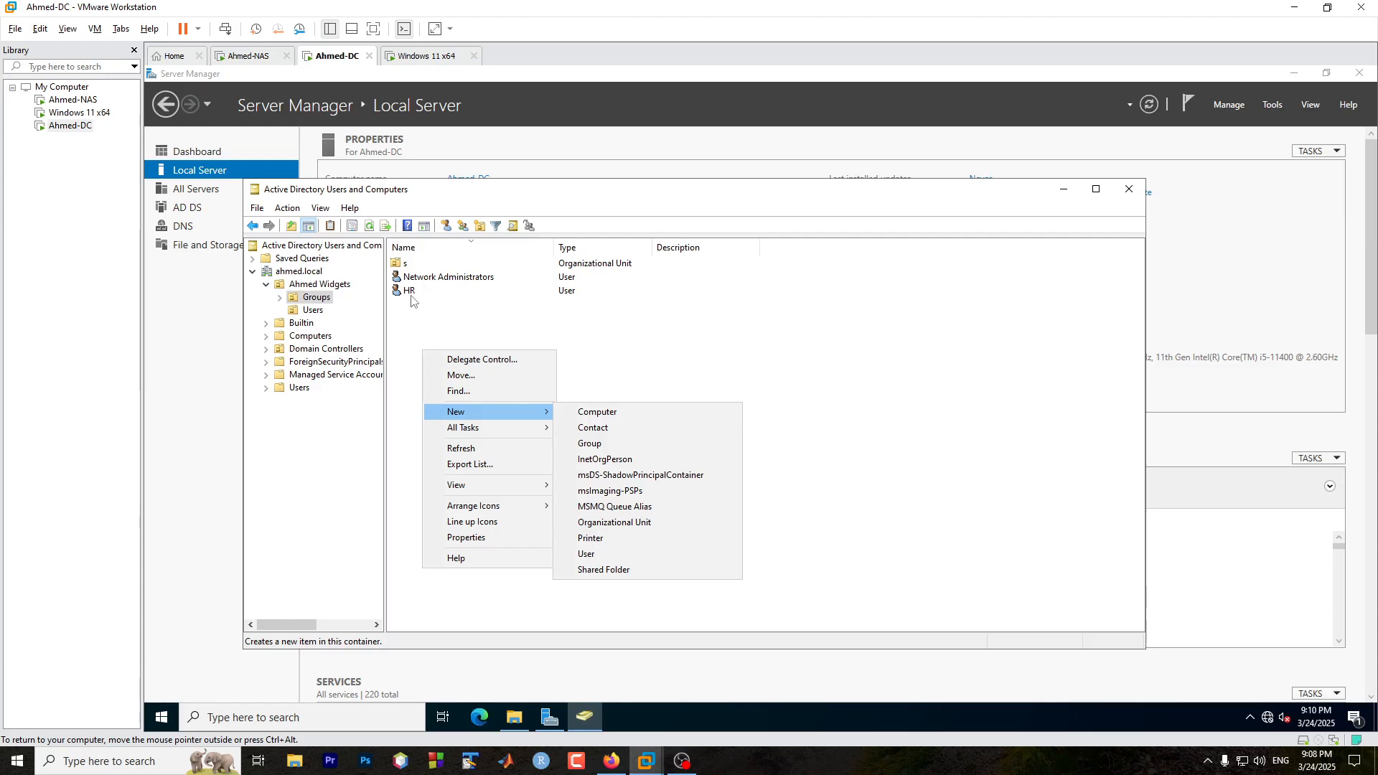
- Review the accounts in the Users unit under Ahmed Widgets and its new-object types, without creating anything
click(314, 311)
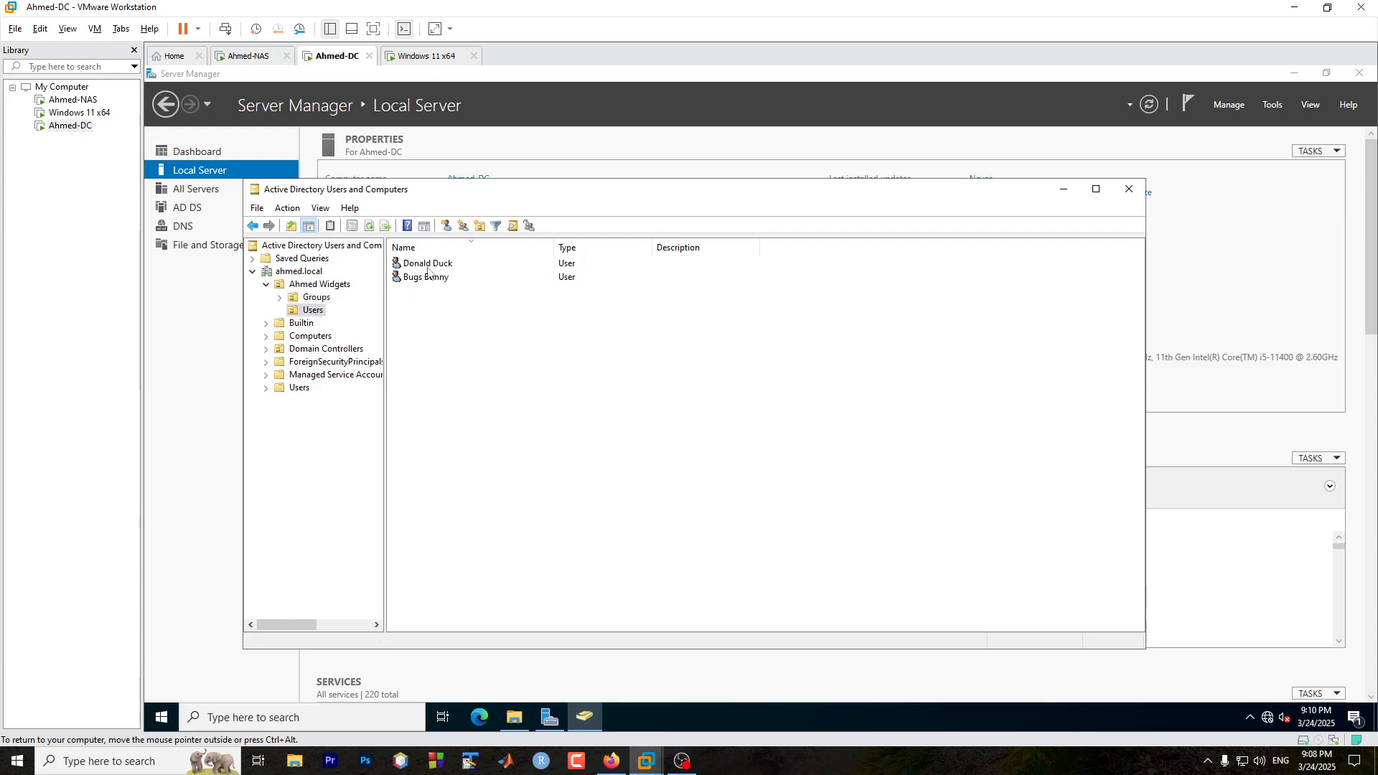
right_click(433, 322)
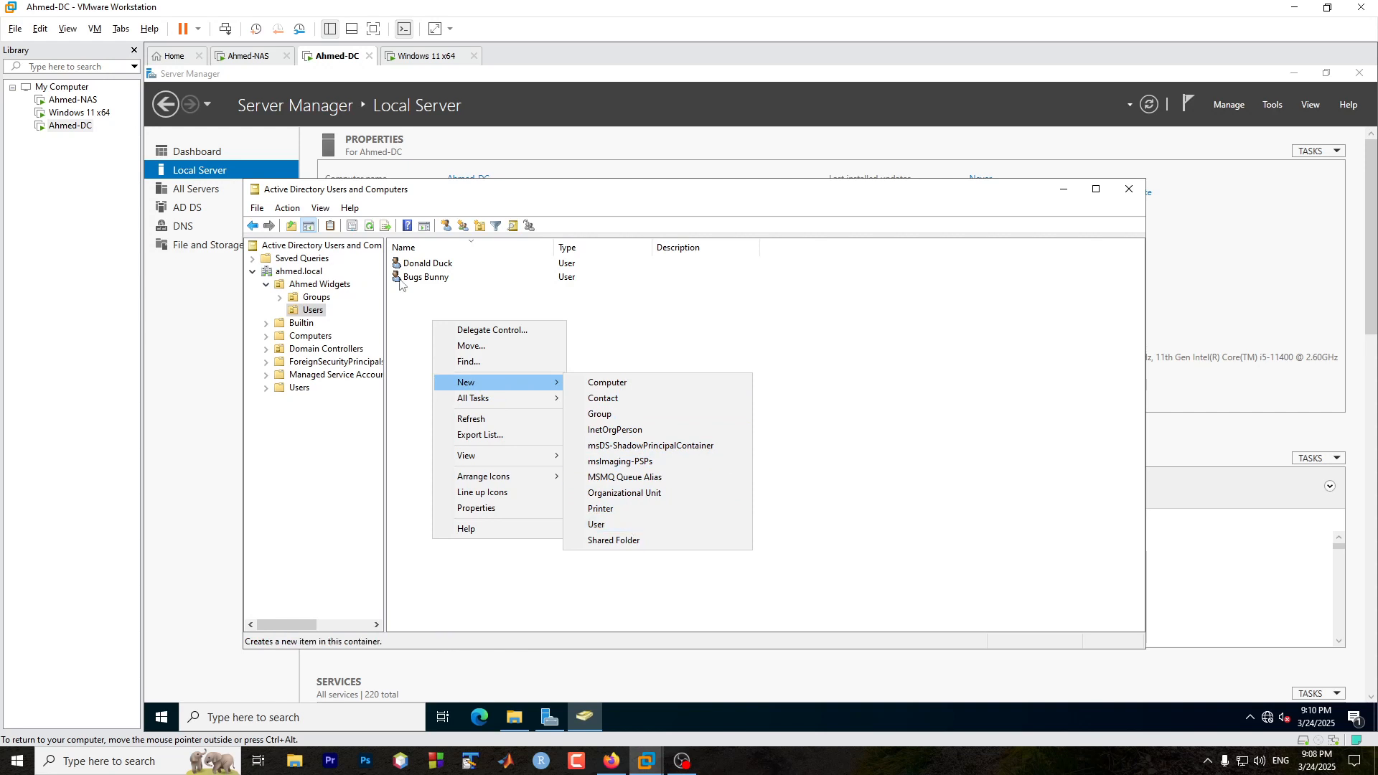
click(409, 383)
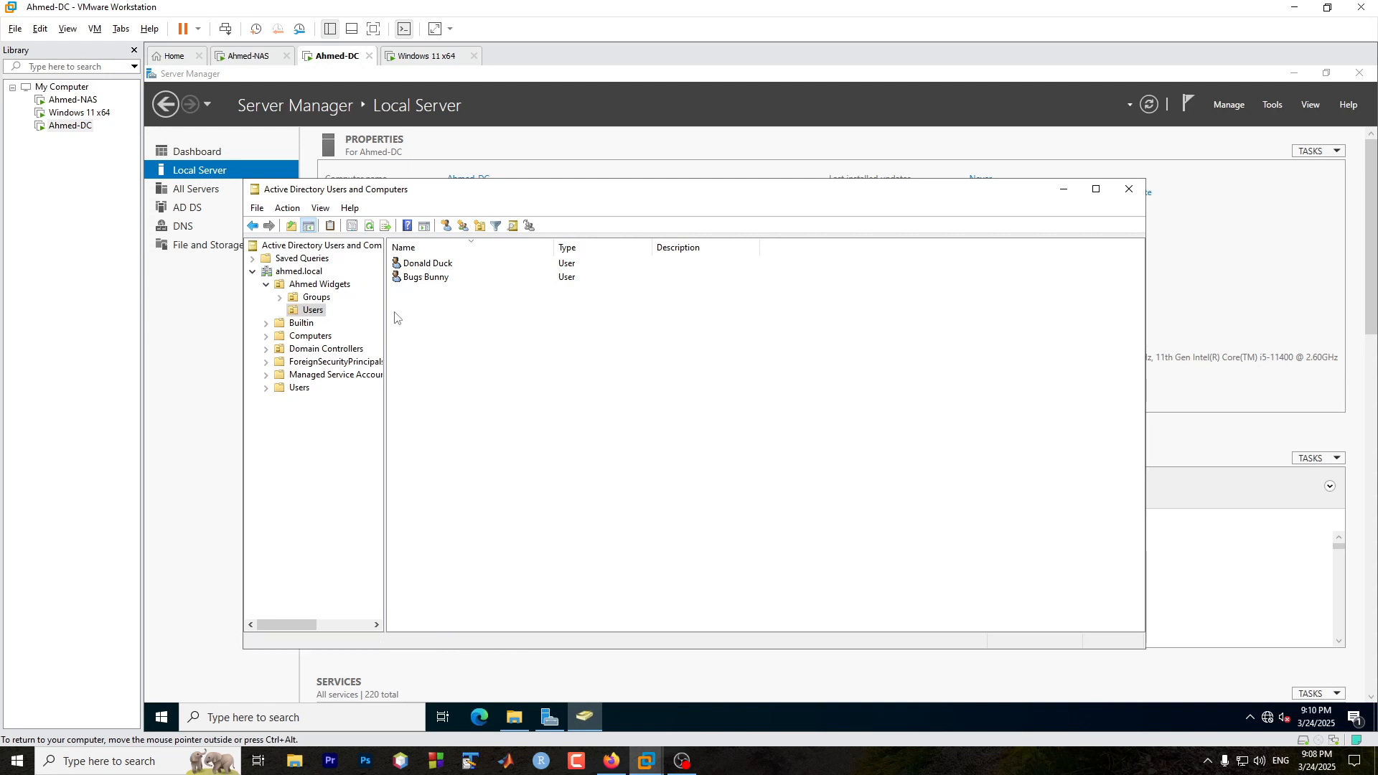
- Open the properties of Network Administrators in the Groups unit and check its account settings and group memberships
click(316, 298)
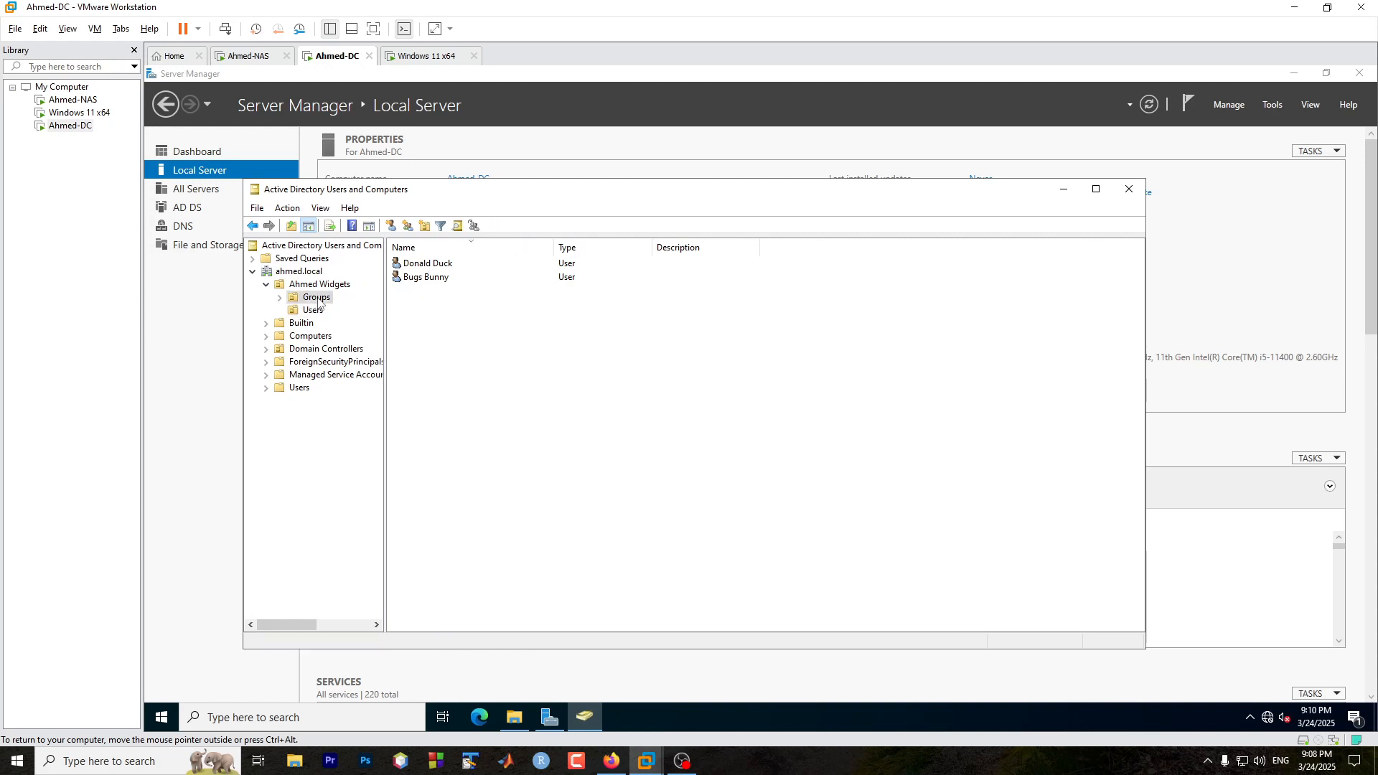
click(429, 282)
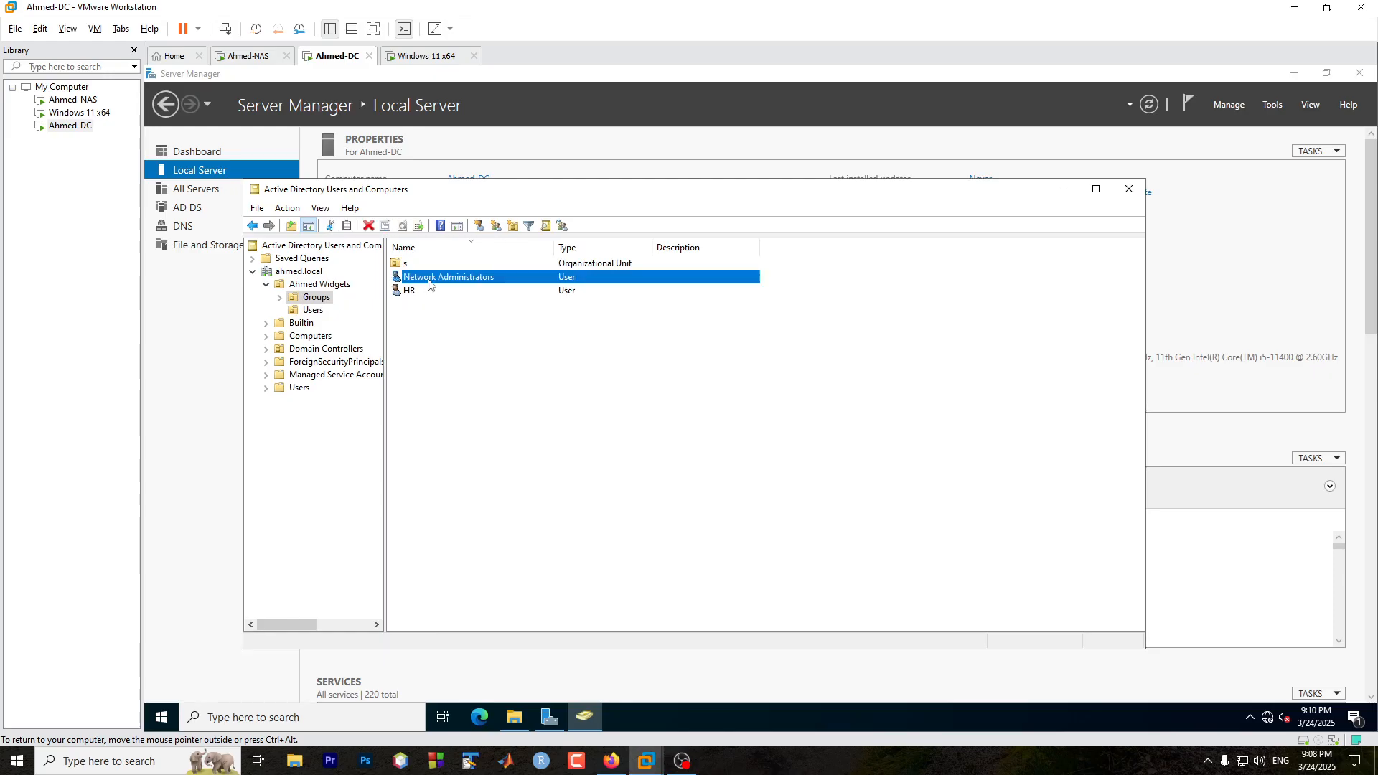
right_click(429, 282)
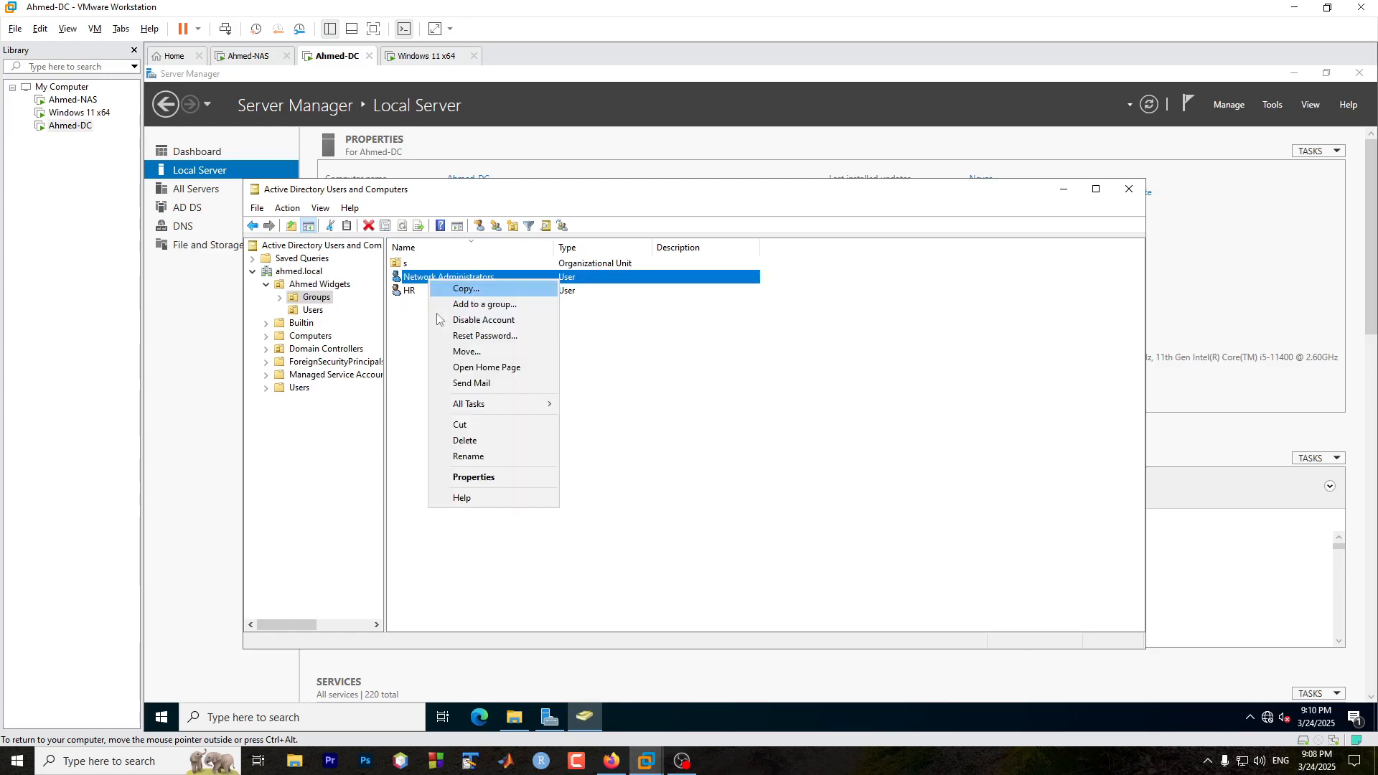
click(475, 478)
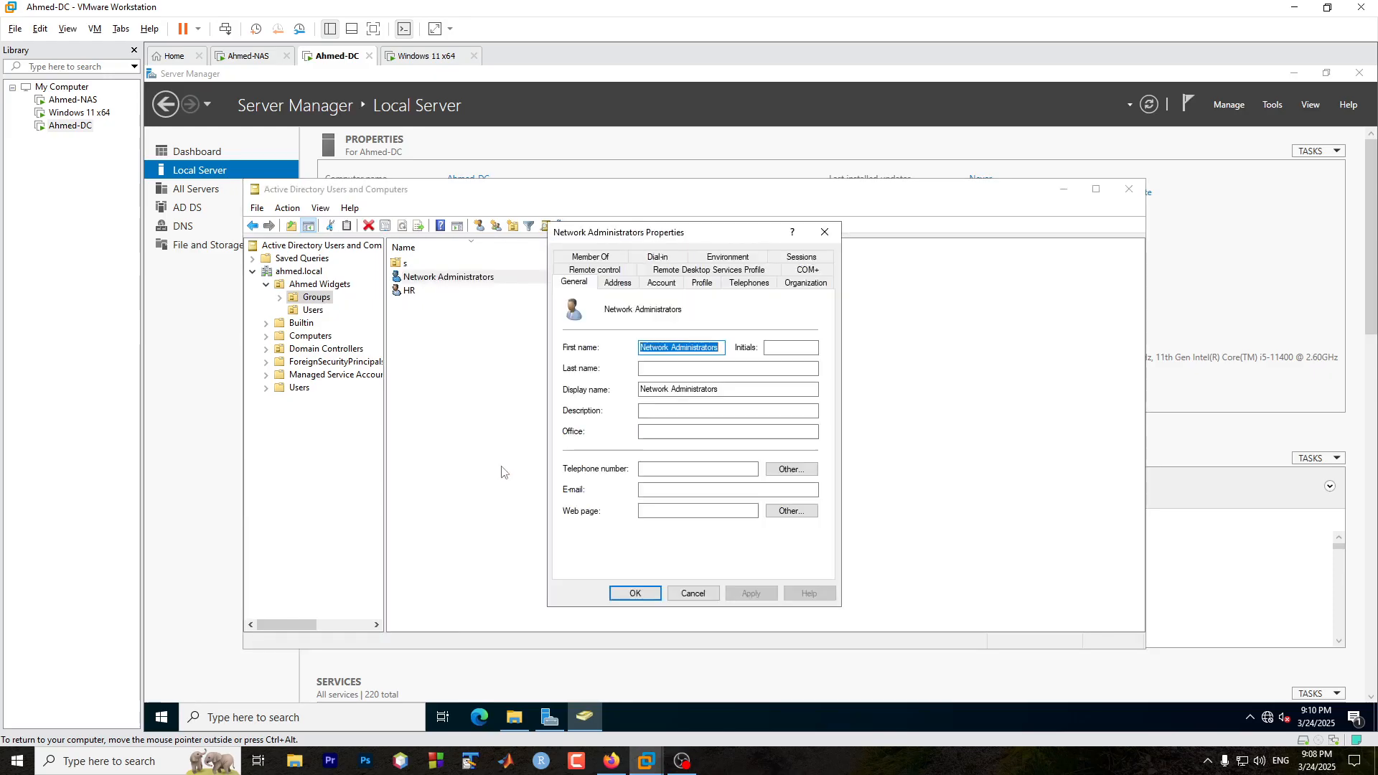
click(652, 287)
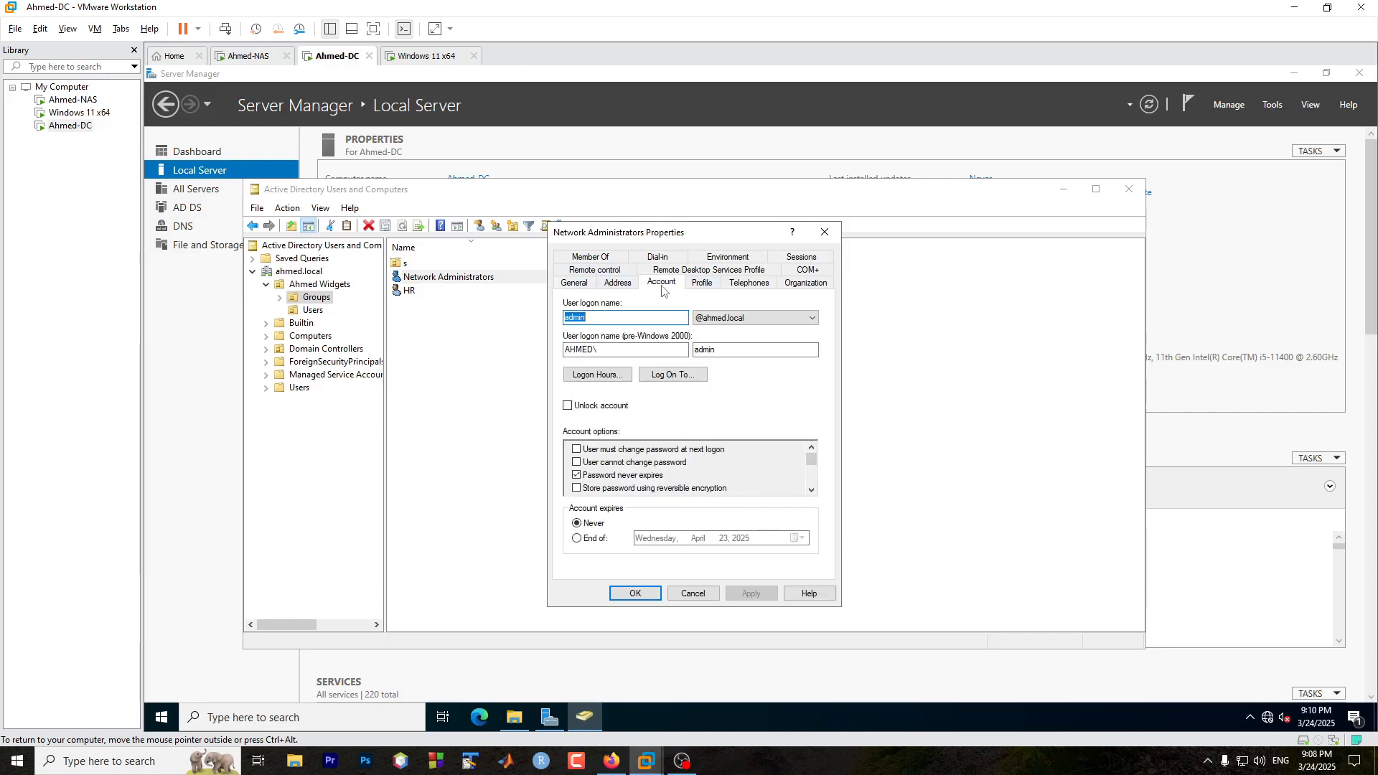
click(602, 260)
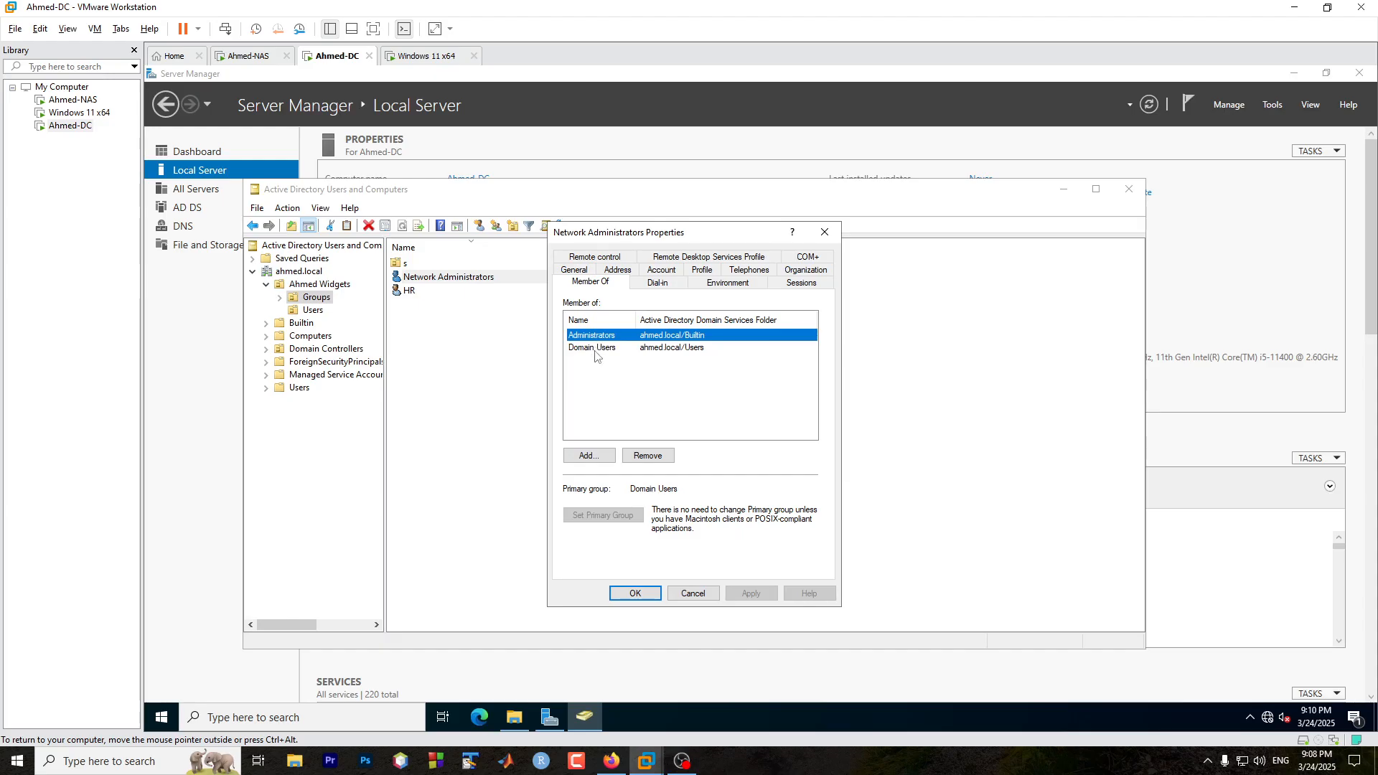
- Search the Entire Directory for all groups that Network Administrators could be added to
click(588, 457)
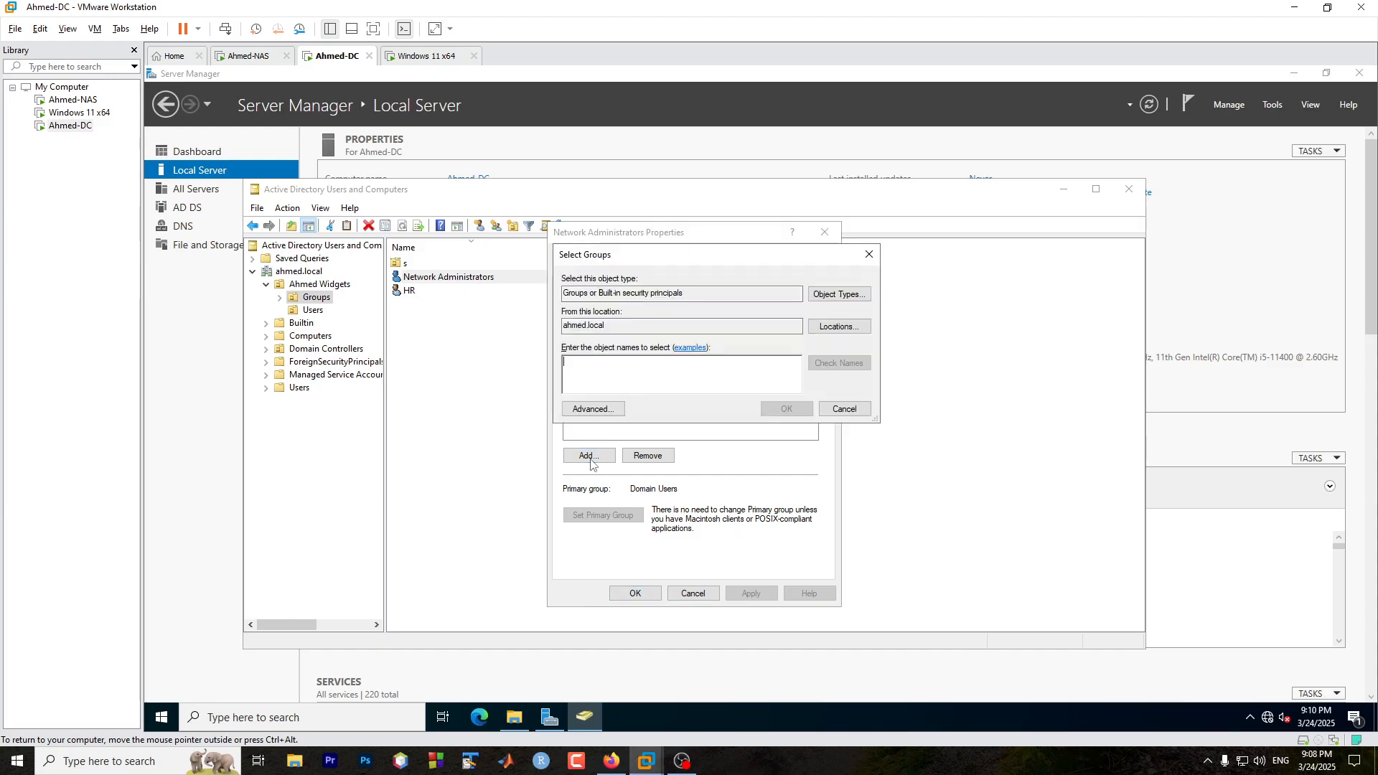
click(610, 410)
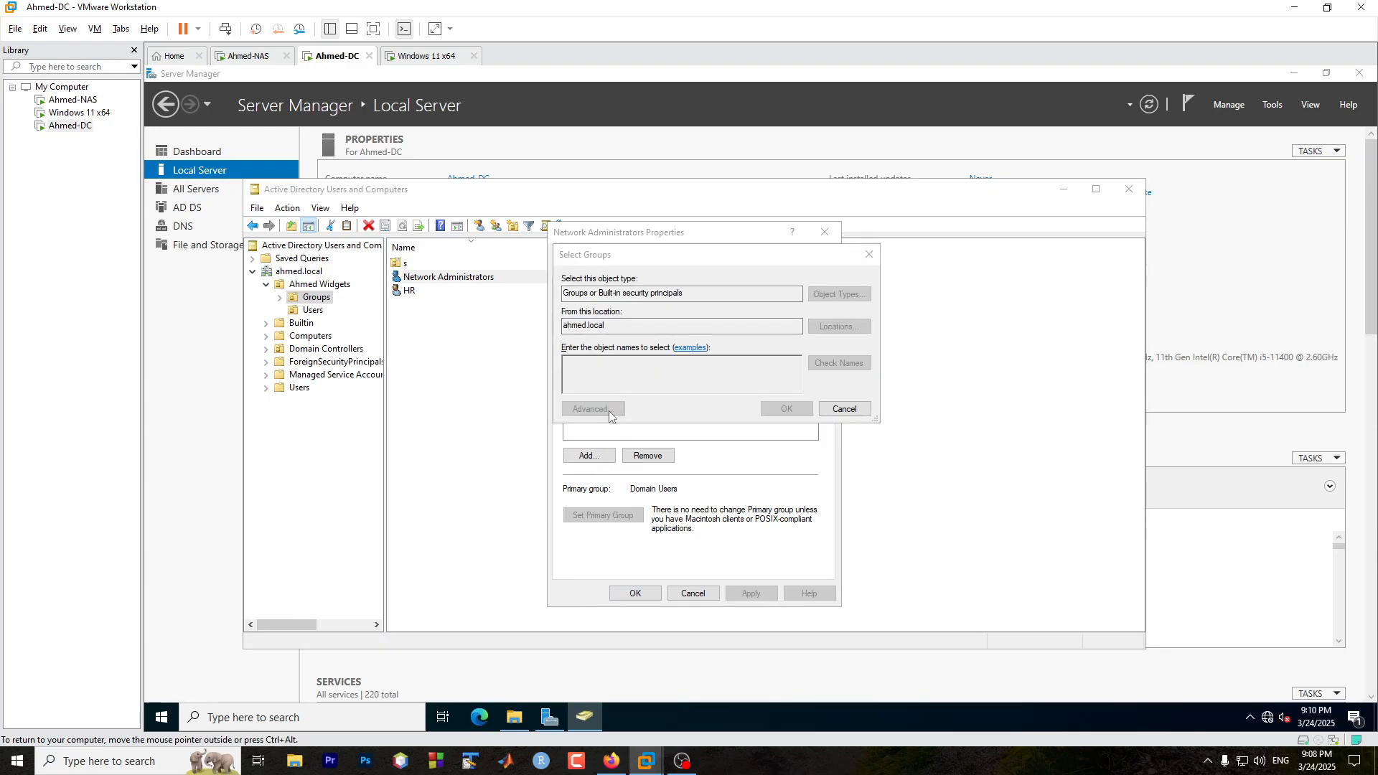
click(879, 355)
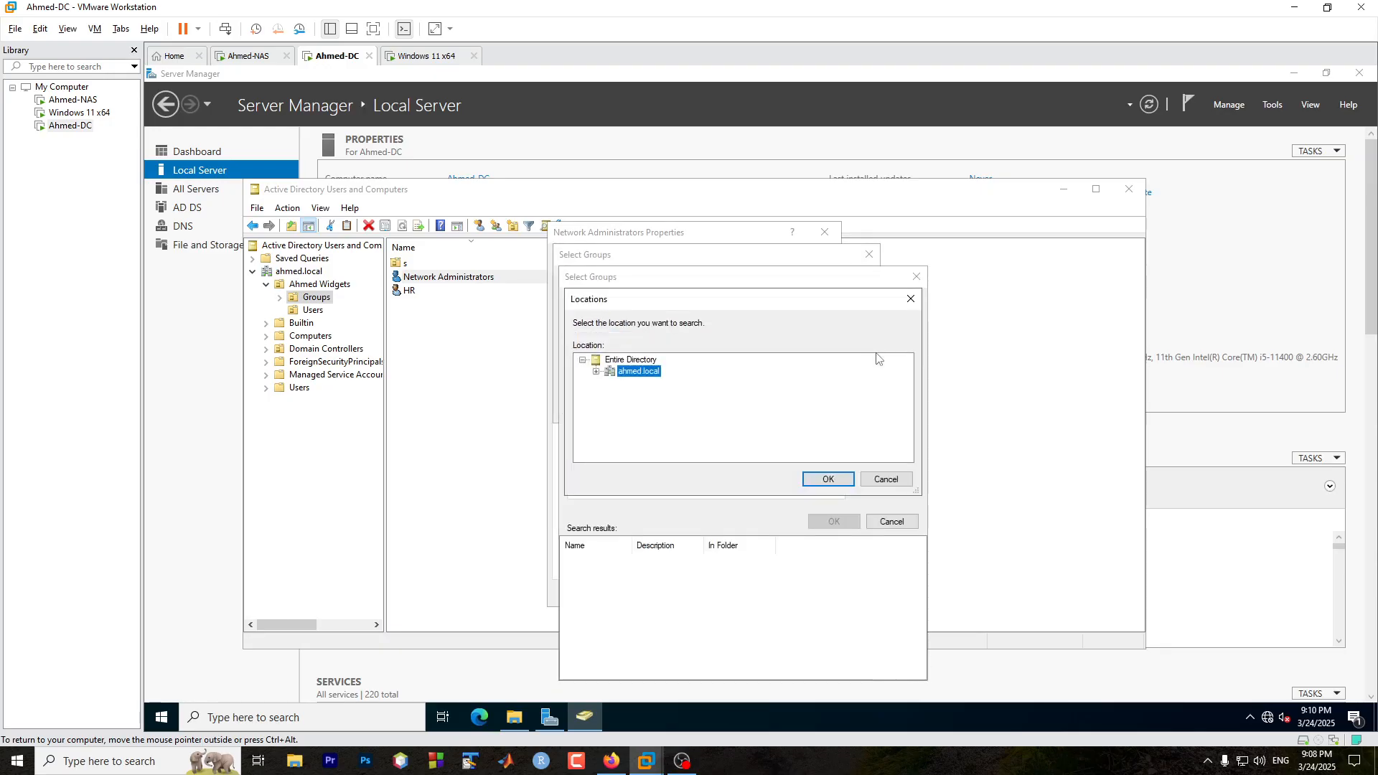
click(616, 361)
click(828, 478)
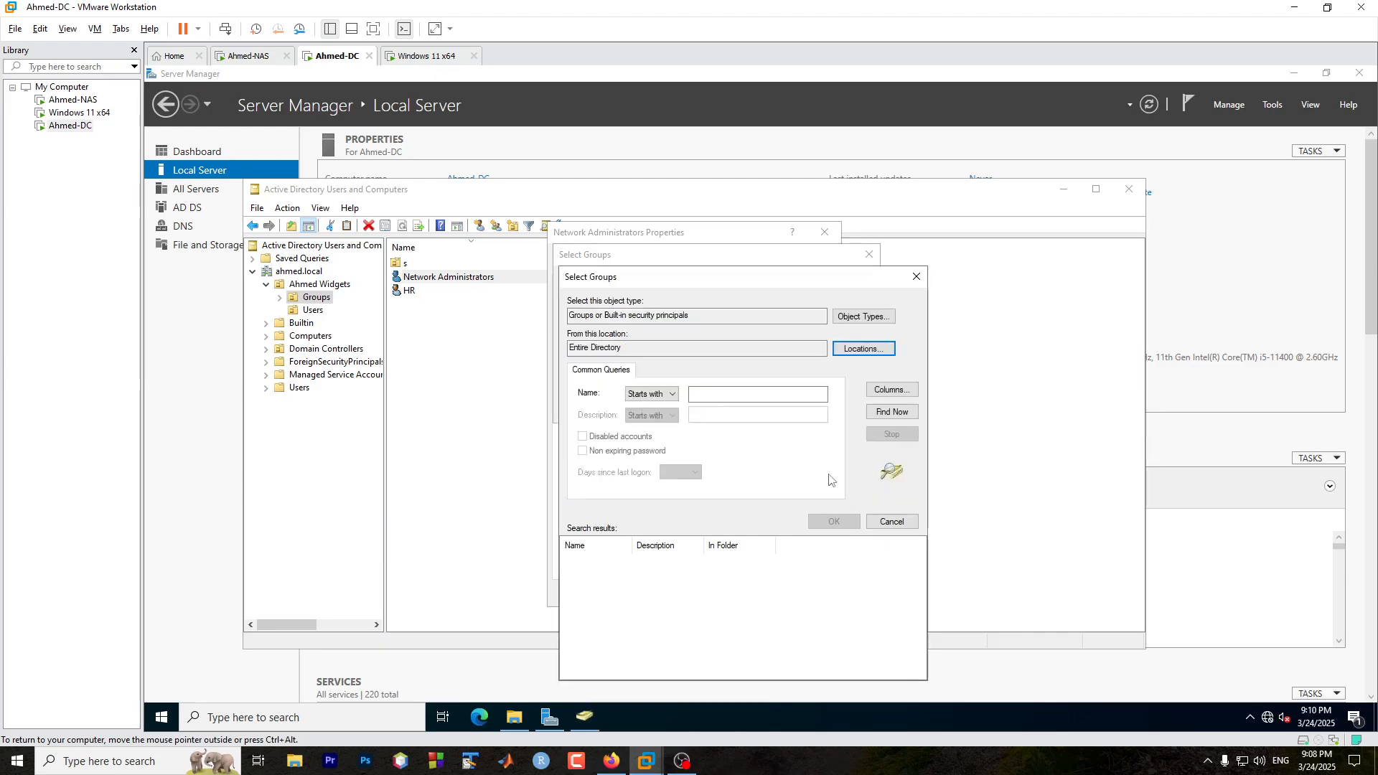
click(892, 412)
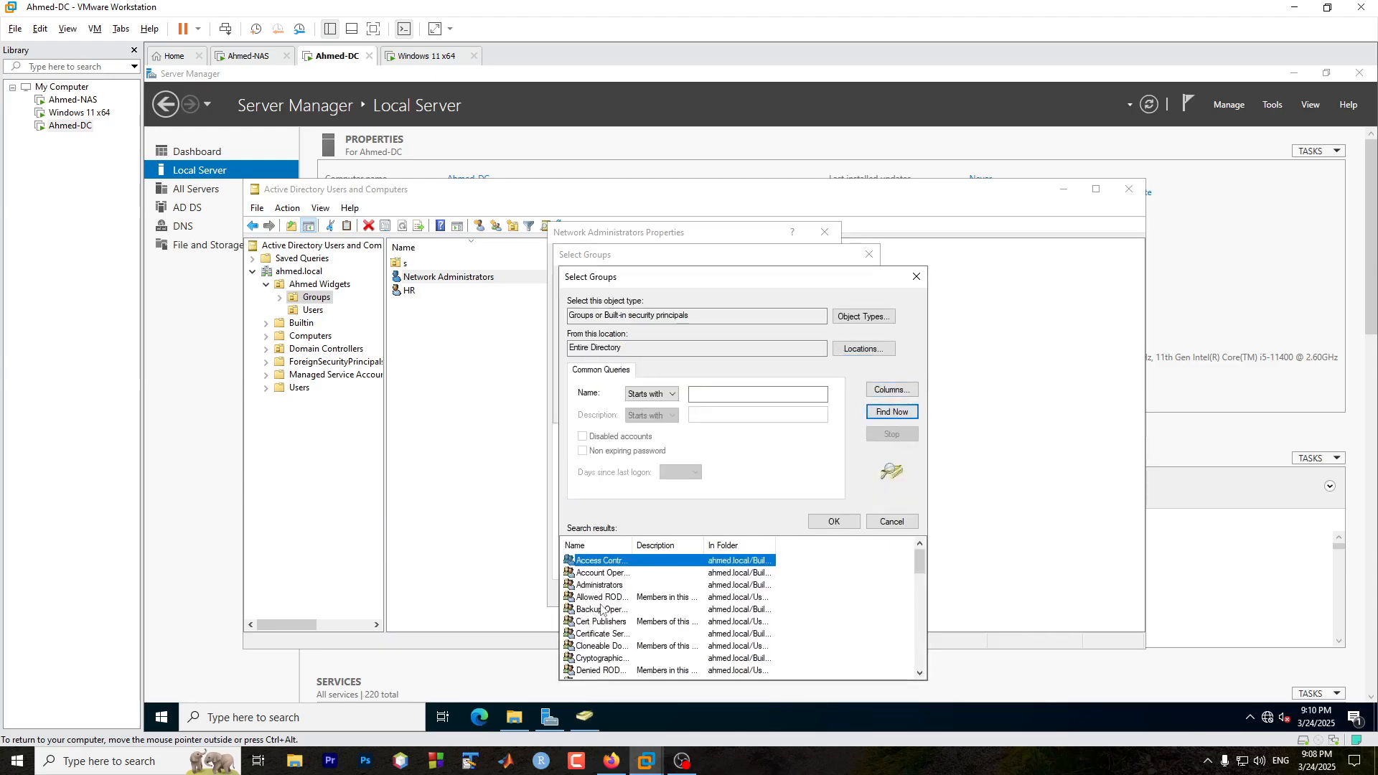
- Review the full names of the available directory groups, cancel without adding any, and close Active Directory Users and Computers
drag(630, 544, 703, 543)
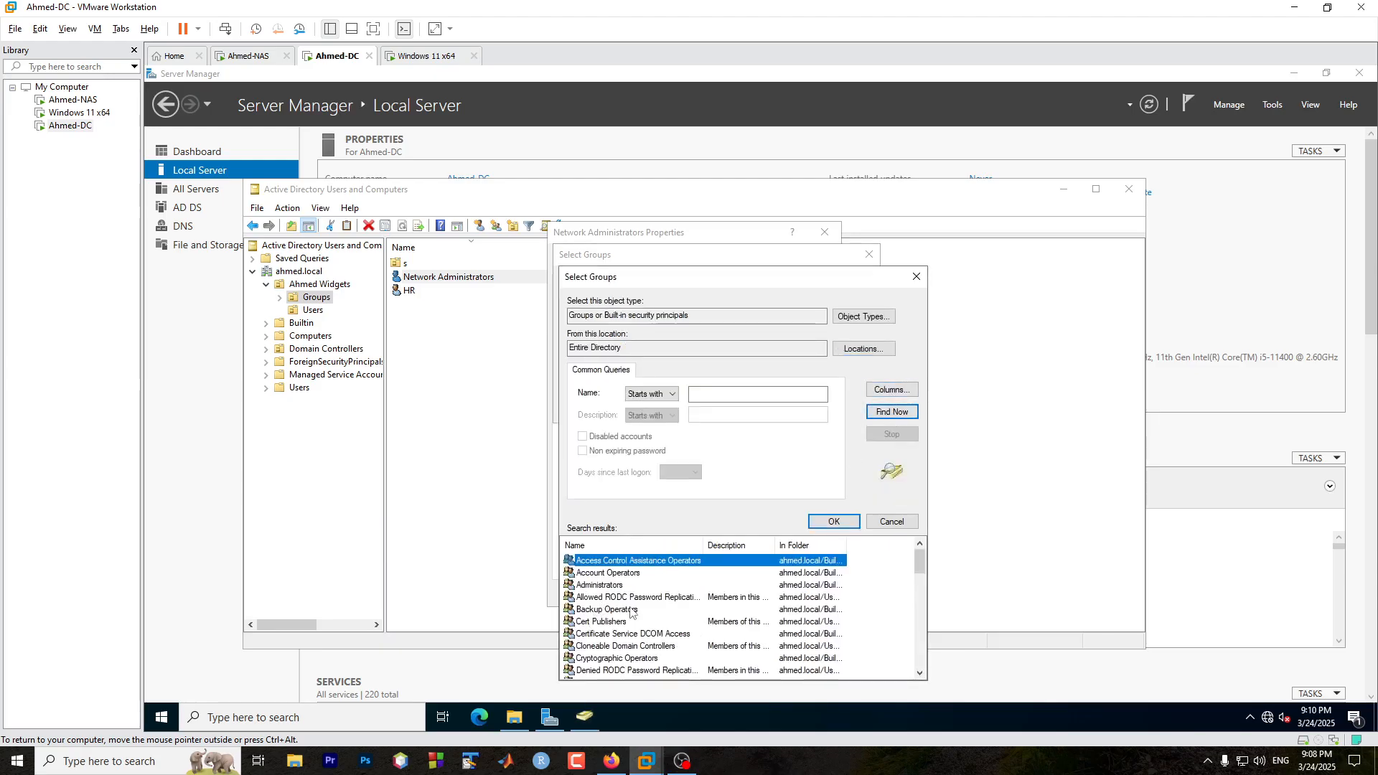
scroll(625, 646, down, 2)
scroll(624, 652, down, 3)
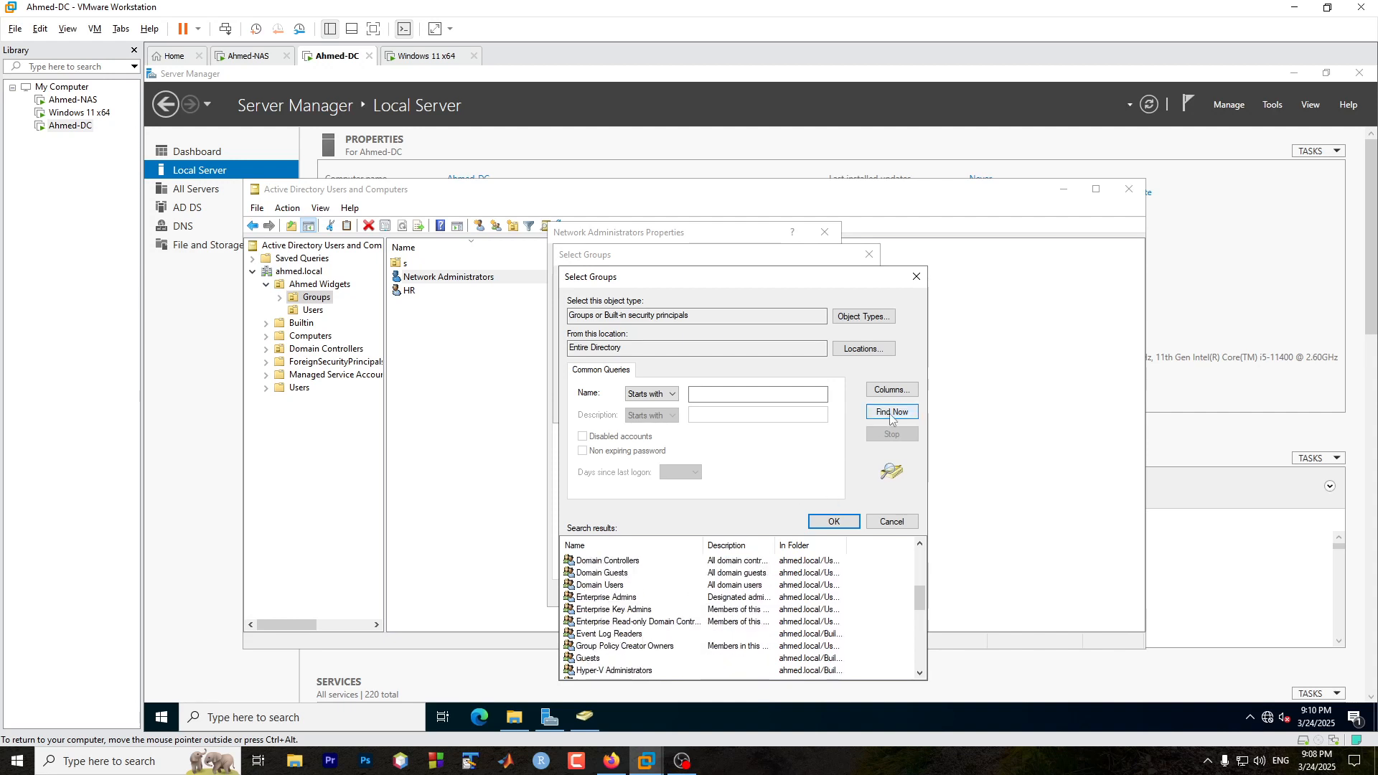
click(892, 521)
click(846, 408)
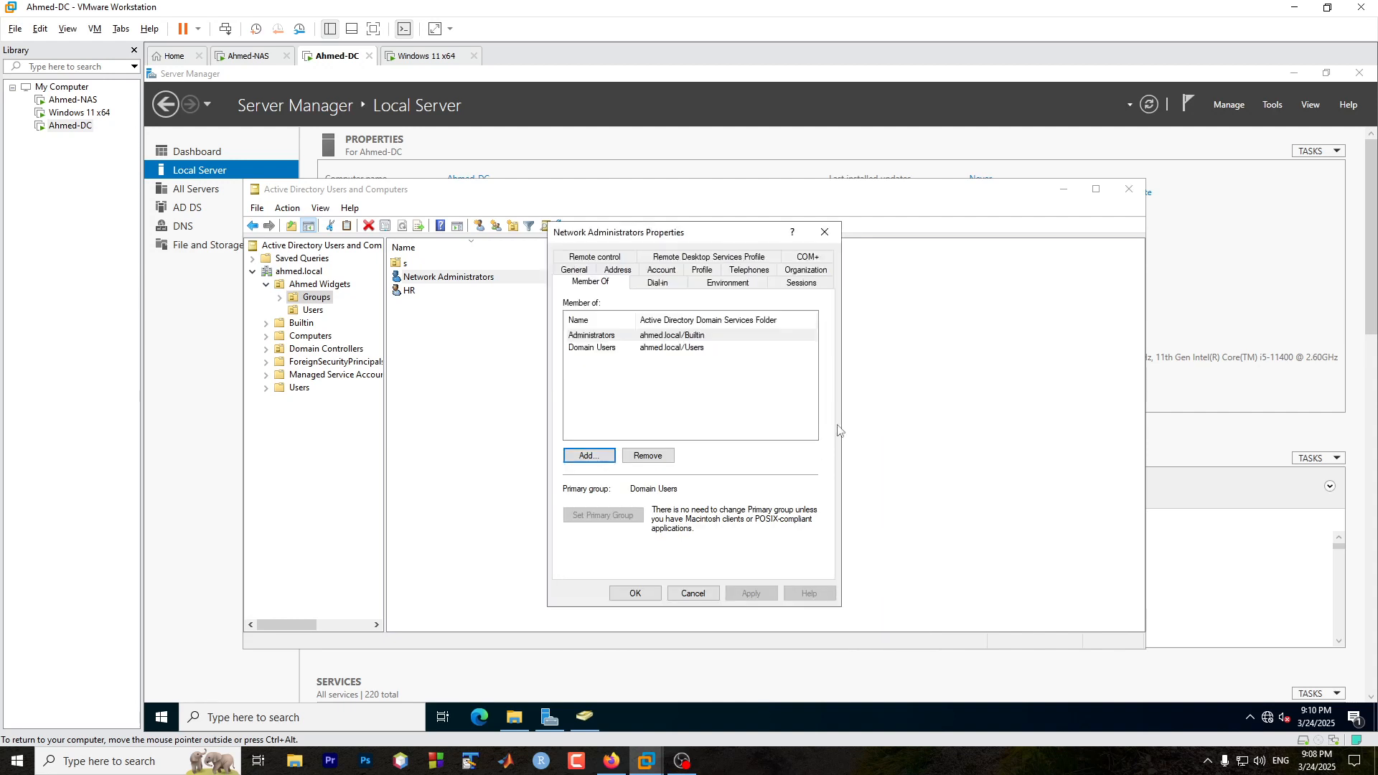
click(692, 593)
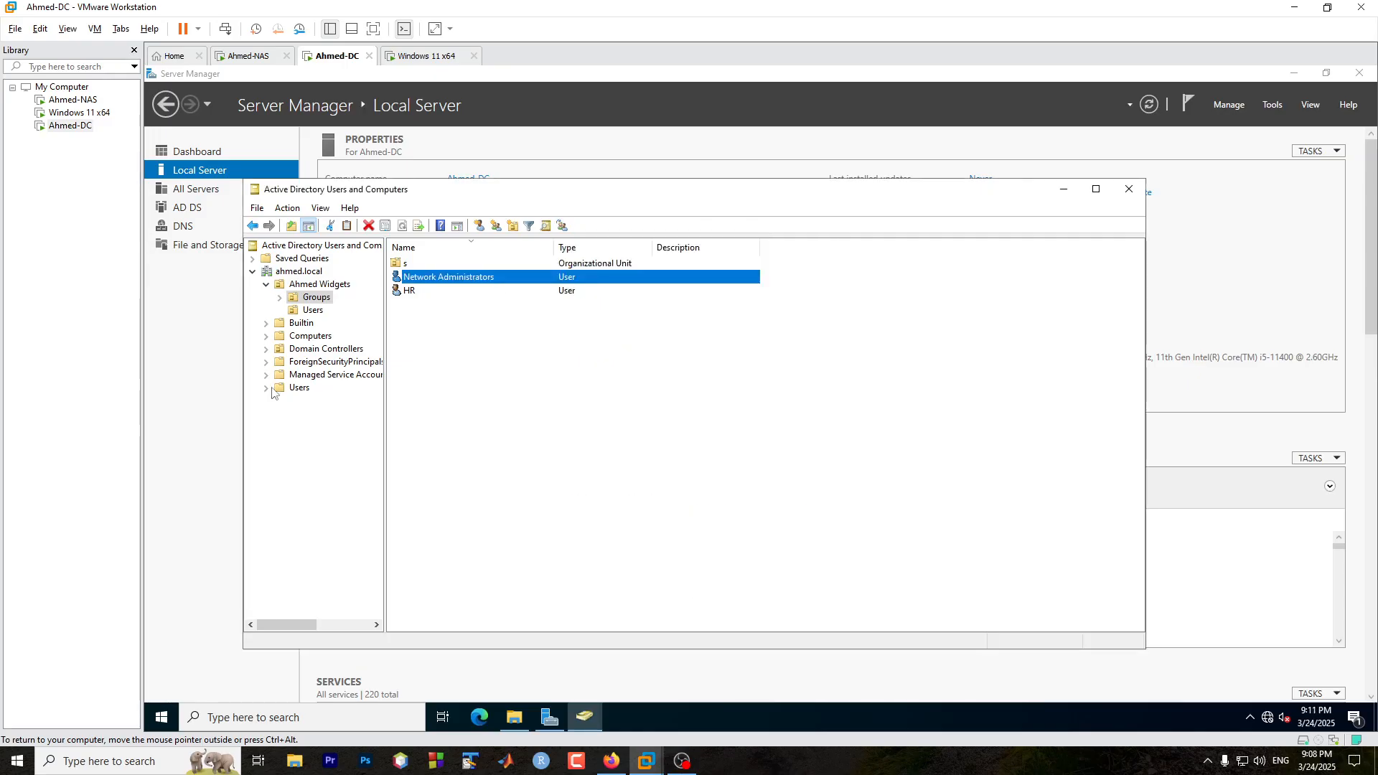
click(1129, 189)
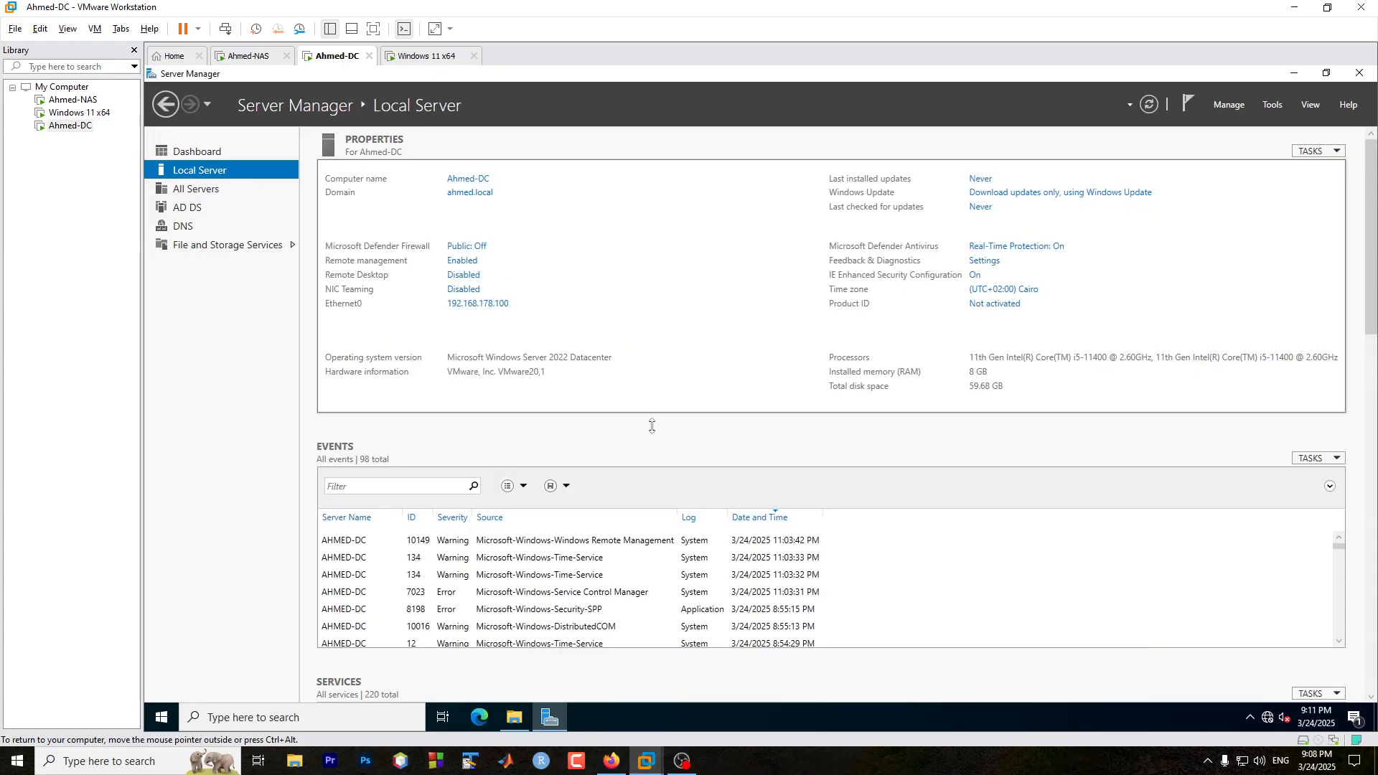
- Switch to TrueNAS in Firefox and open the filesystem ACL of the Cisco-config Windows (SMB) share
click(615, 760)
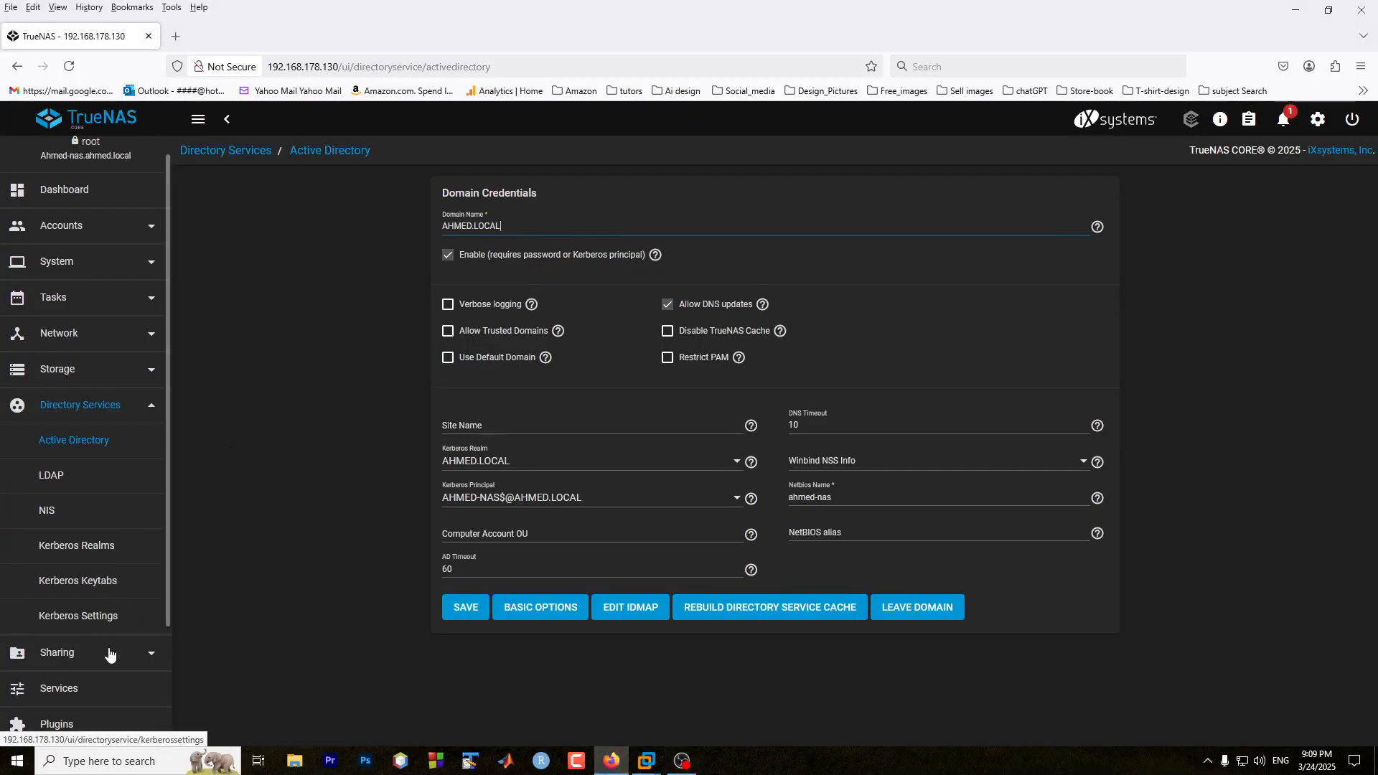
scroll(115, 656, down, 3)
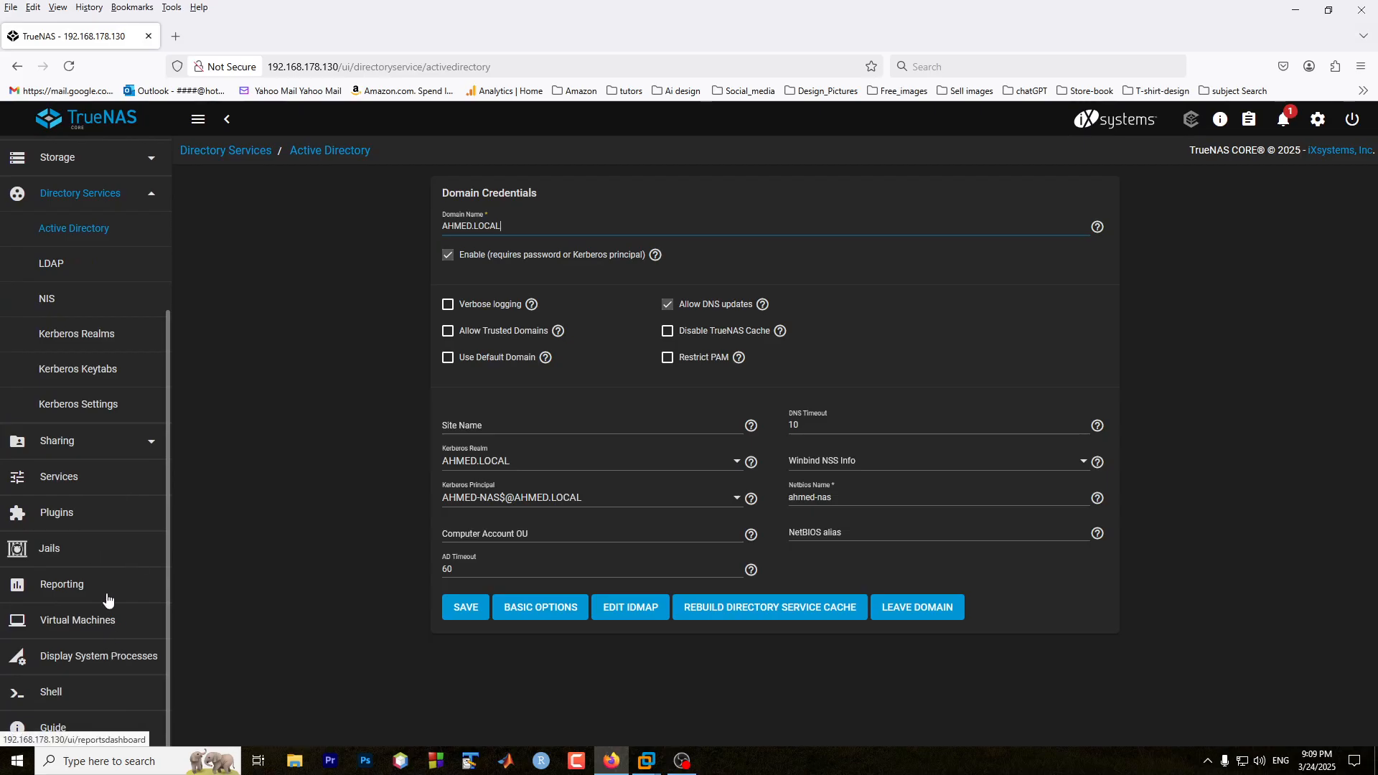
click(93, 449)
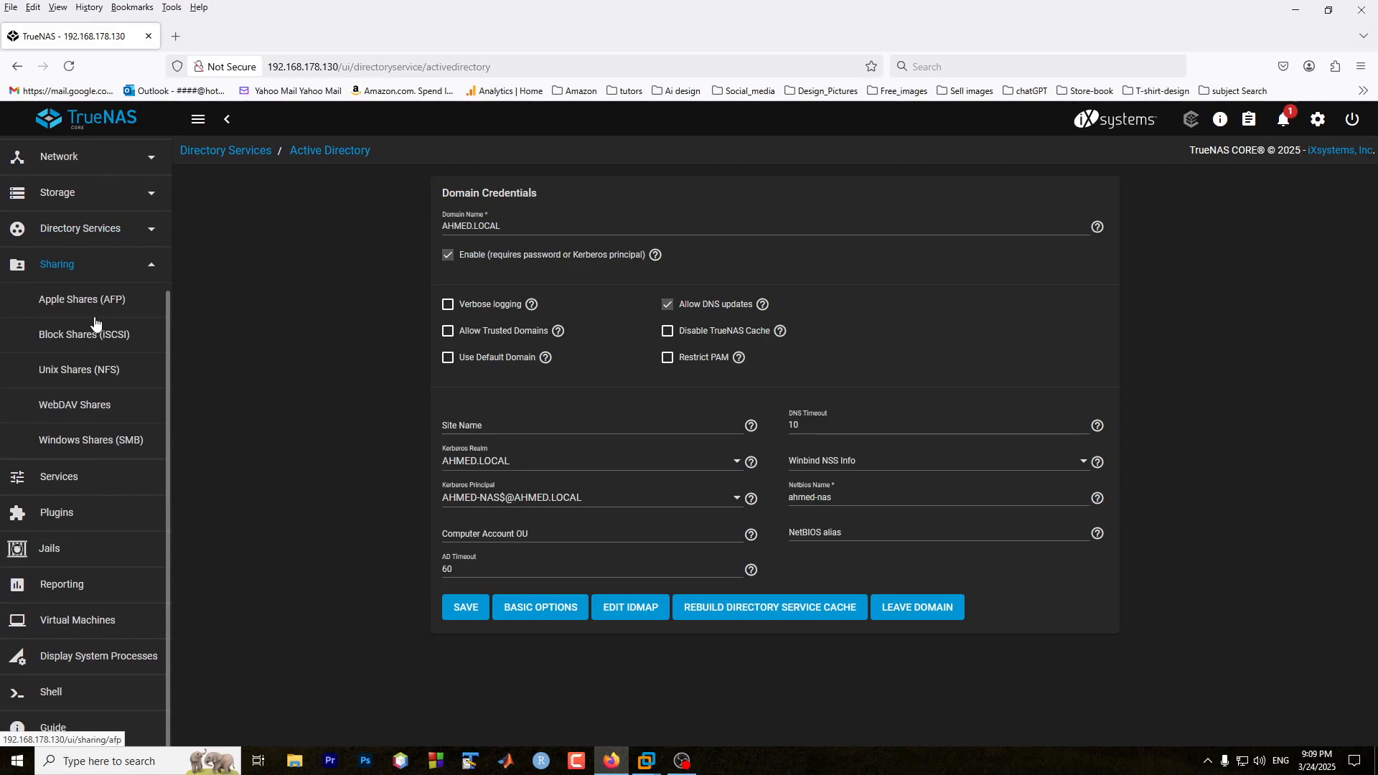
click(84, 447)
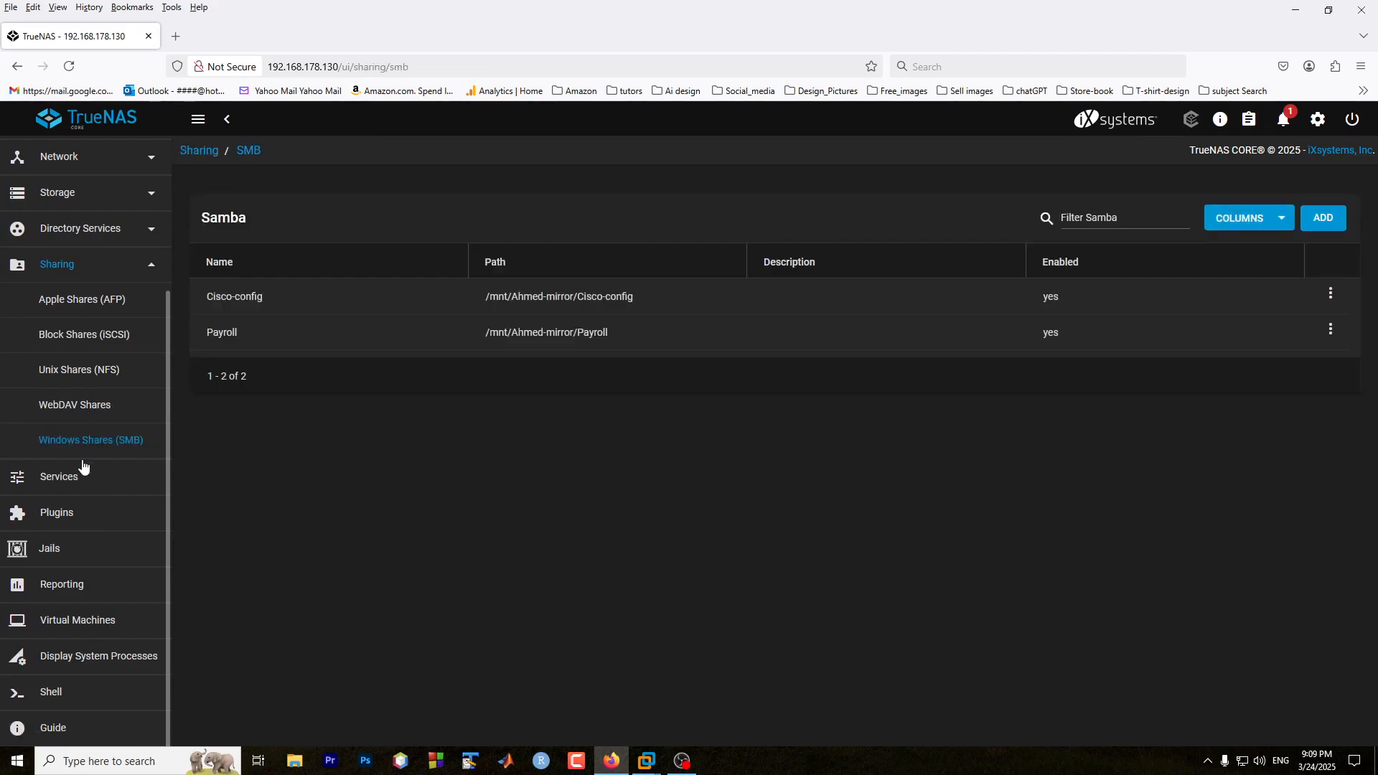
click(1331, 294)
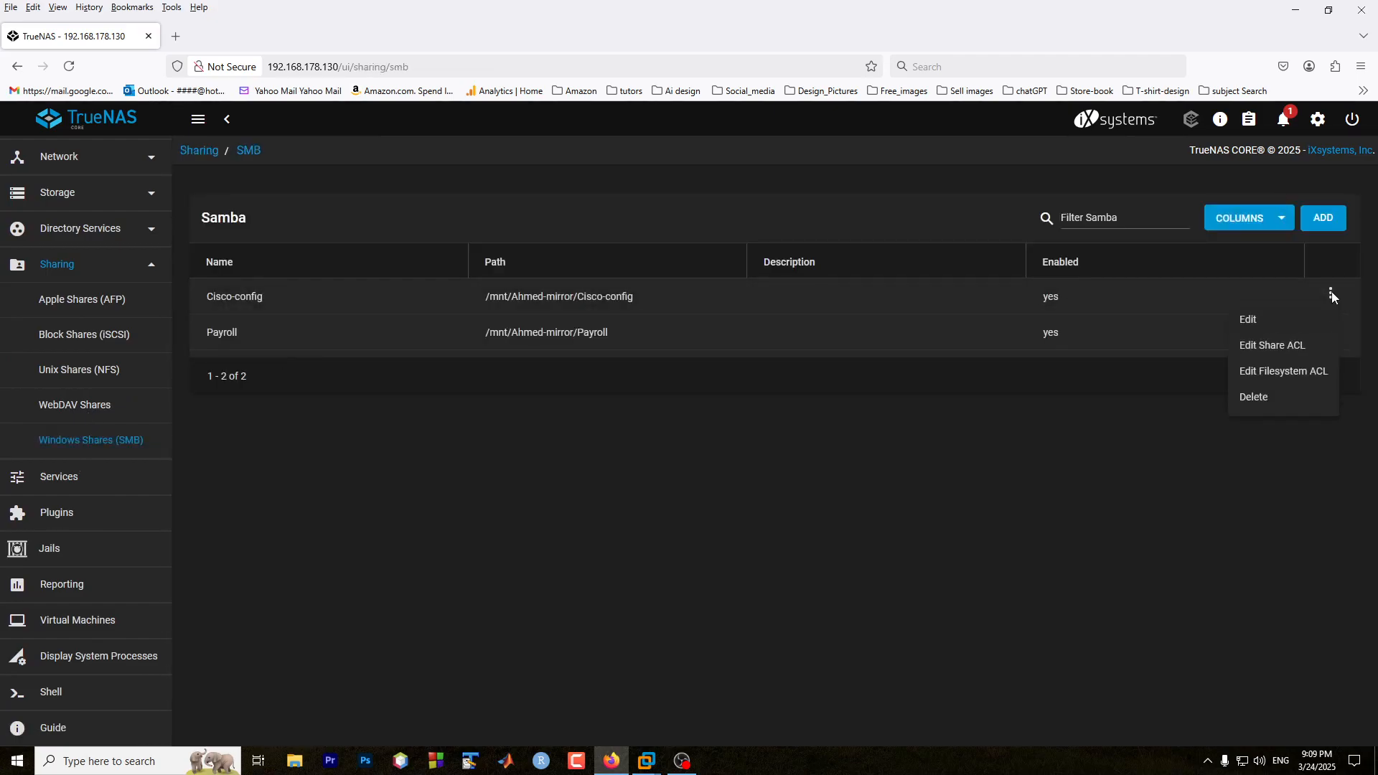
click(1286, 377)
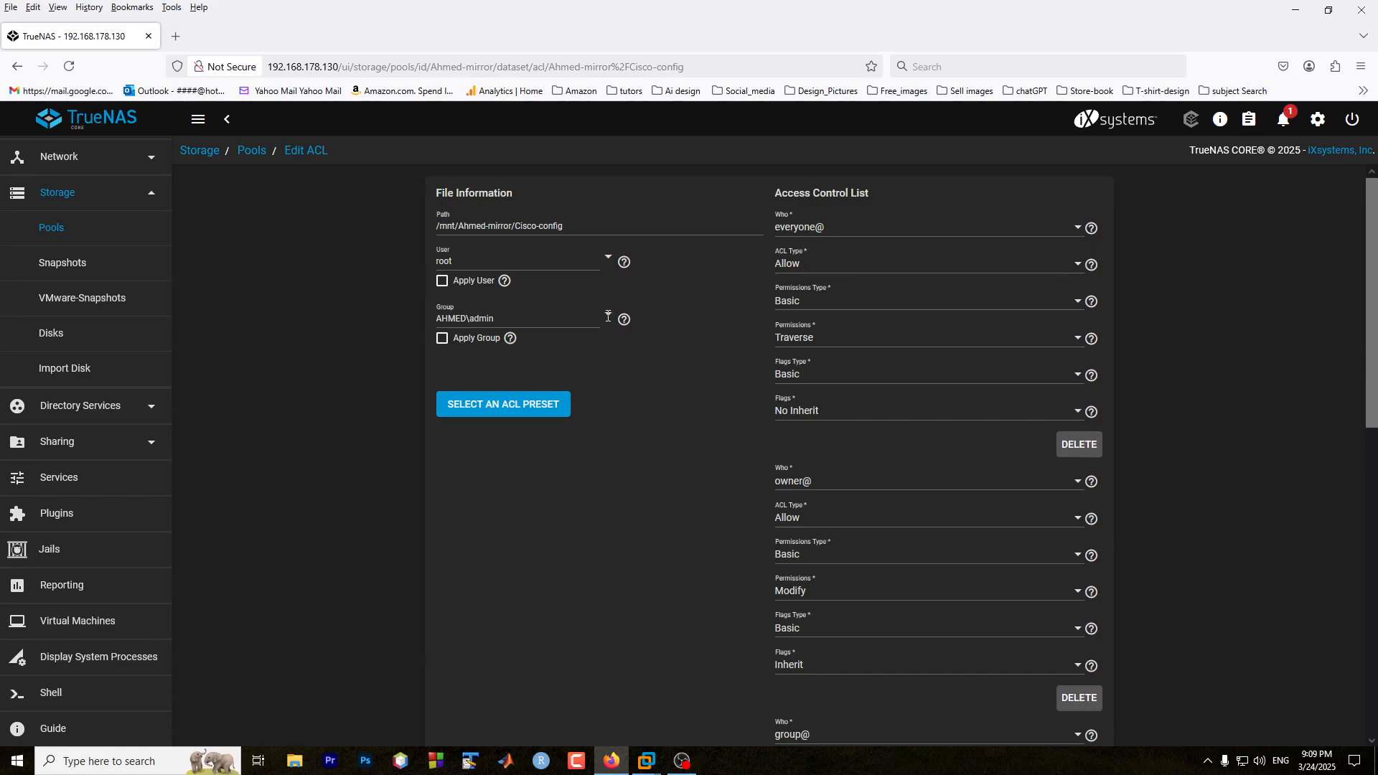
- Enable Apply Group for Cisco-config and look through the available AHMED domain groups, keeping AHMED\admin as the group
click(442, 341)
click(609, 313)
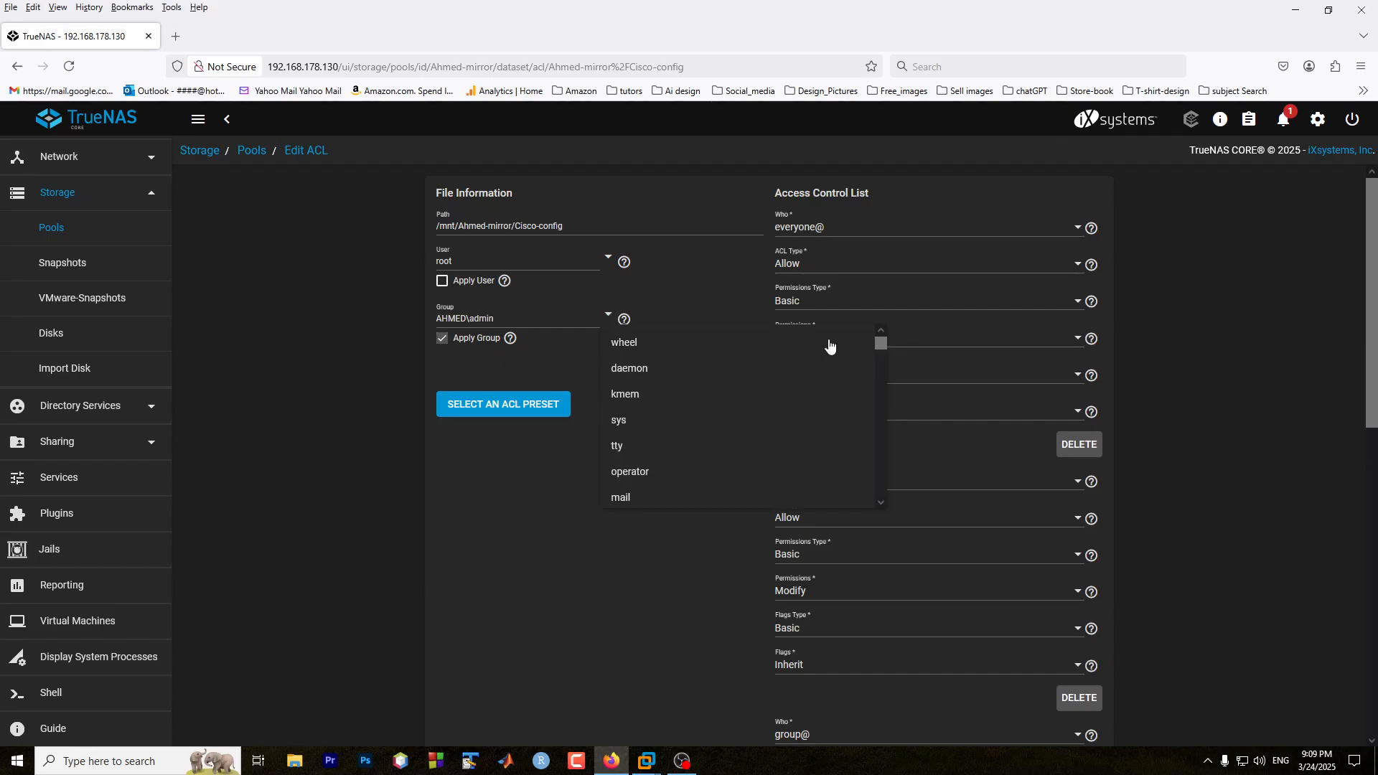
drag(880, 349, 882, 442)
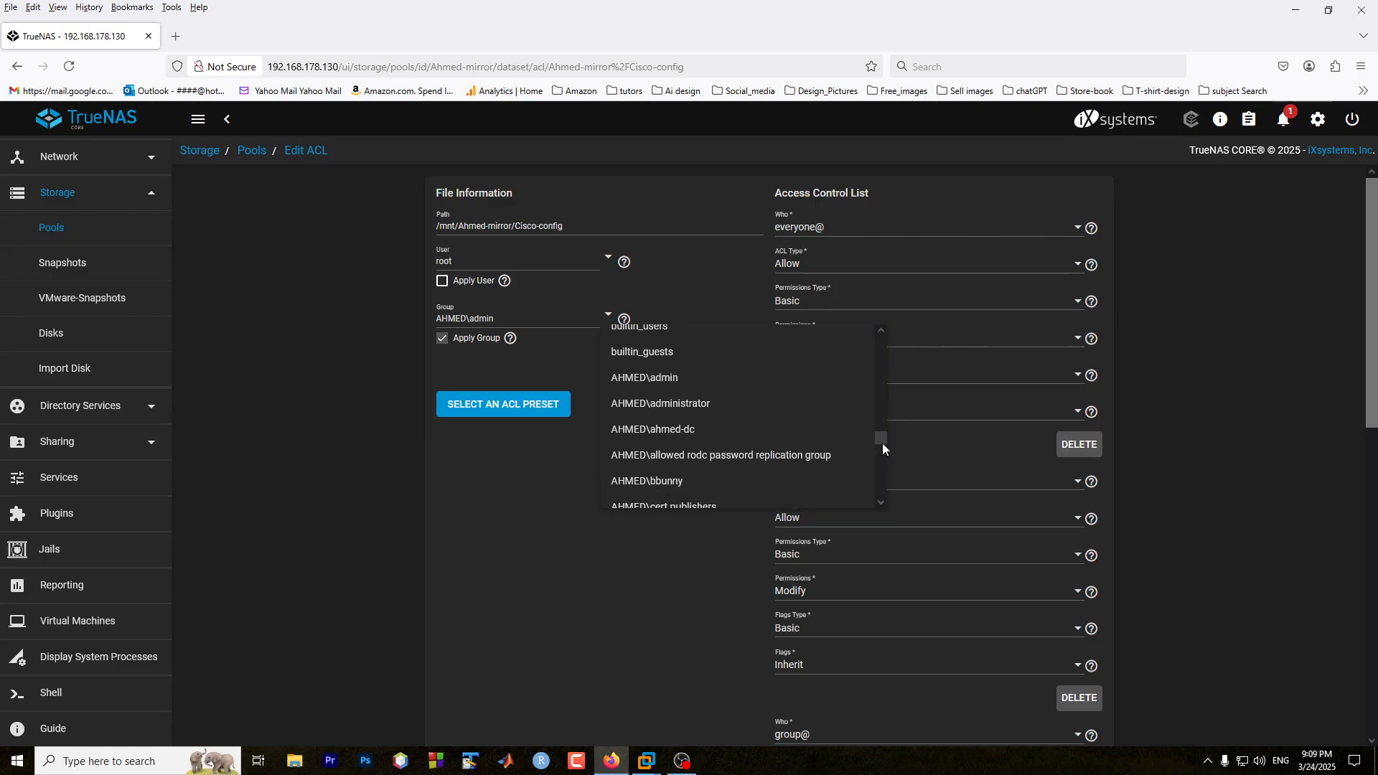
click(639, 559)
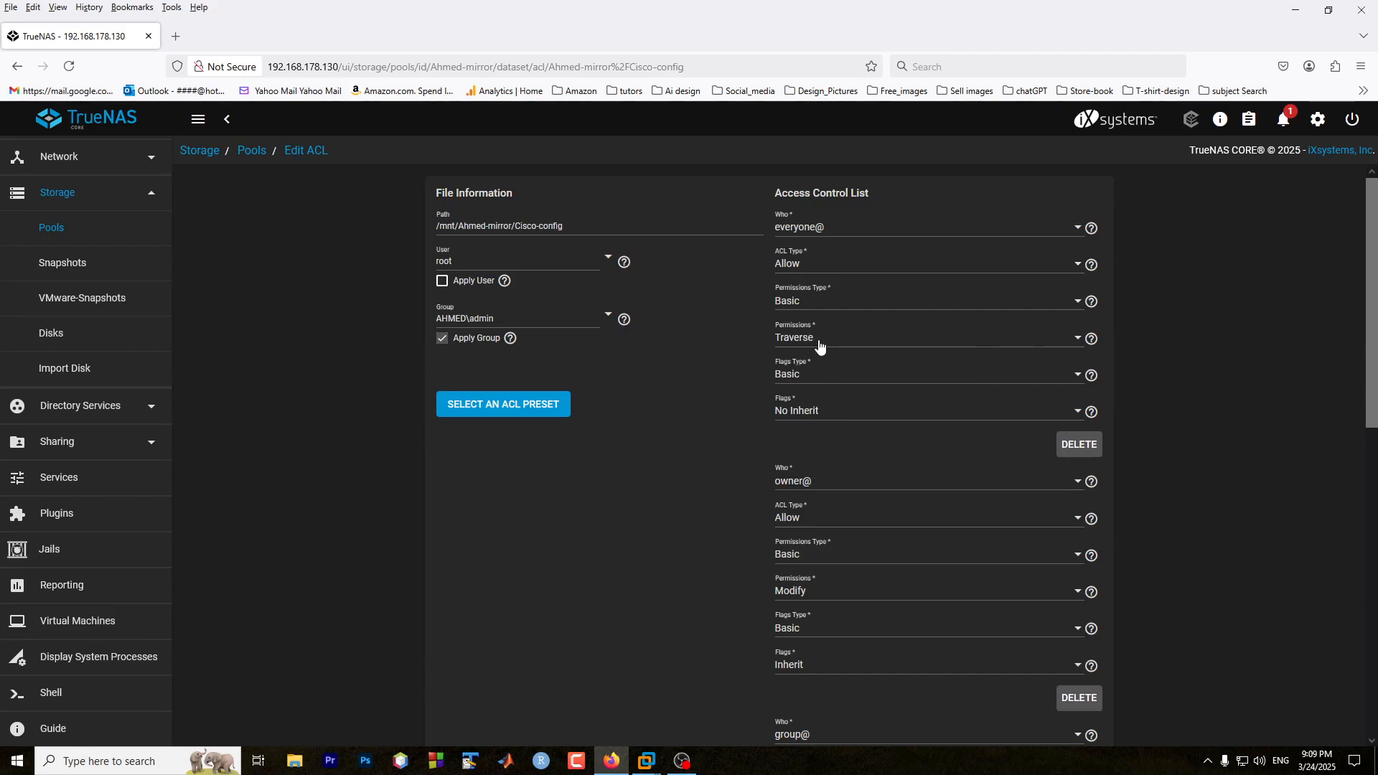
- Examine the permissions and inheritance flags of every access control entry on Cisco-config, including the advanced options
scroll(852, 442, down, 2)
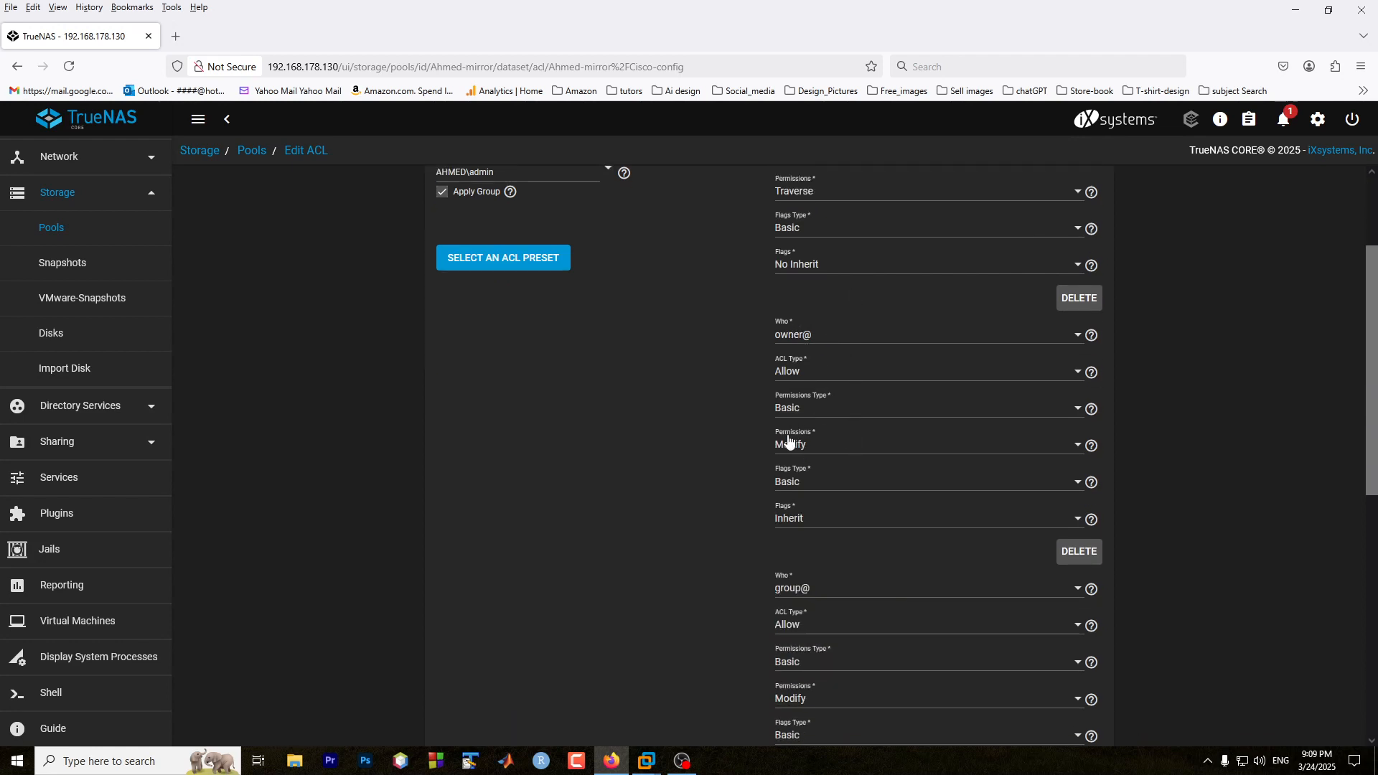
scroll(799, 497, down, 1)
scroll(797, 531, down, 1)
scroll(815, 567, down, 3)
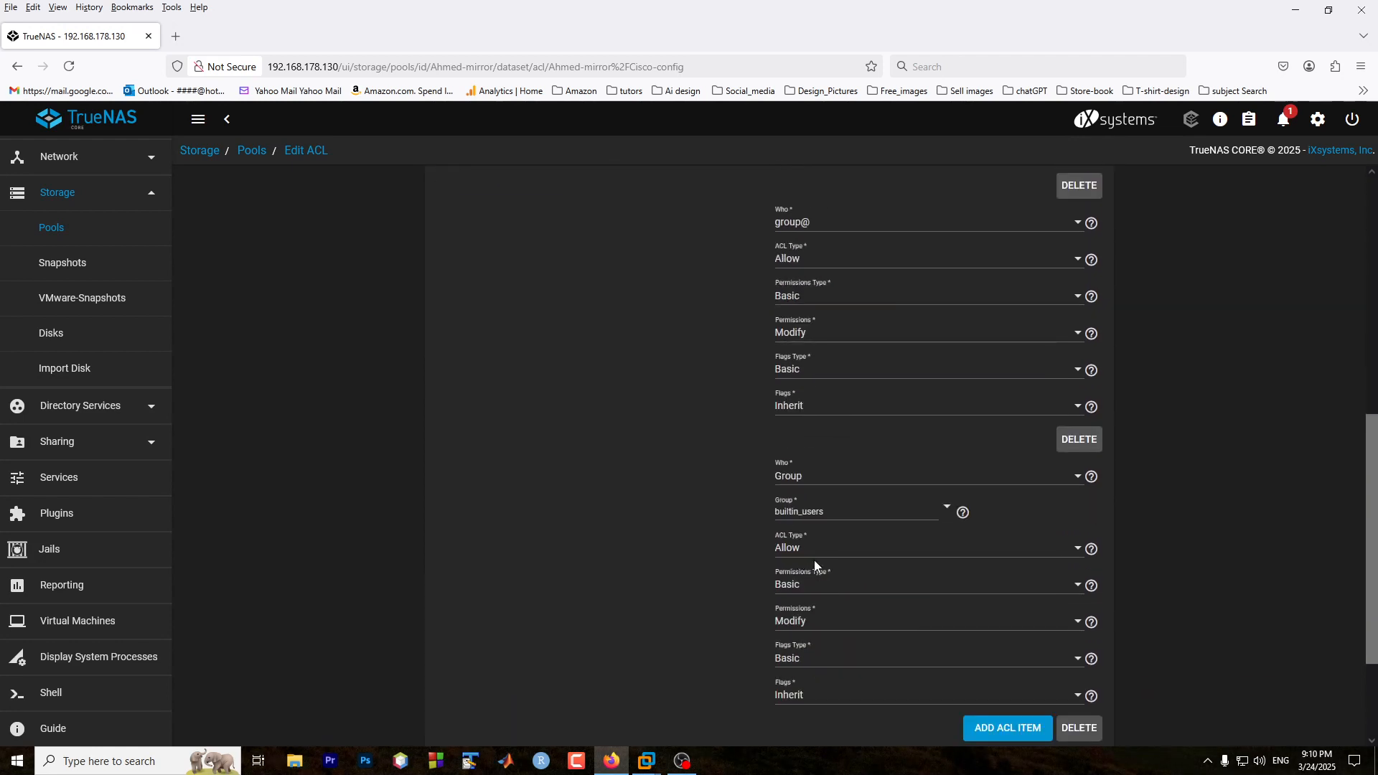
scroll(809, 630, down, 2)
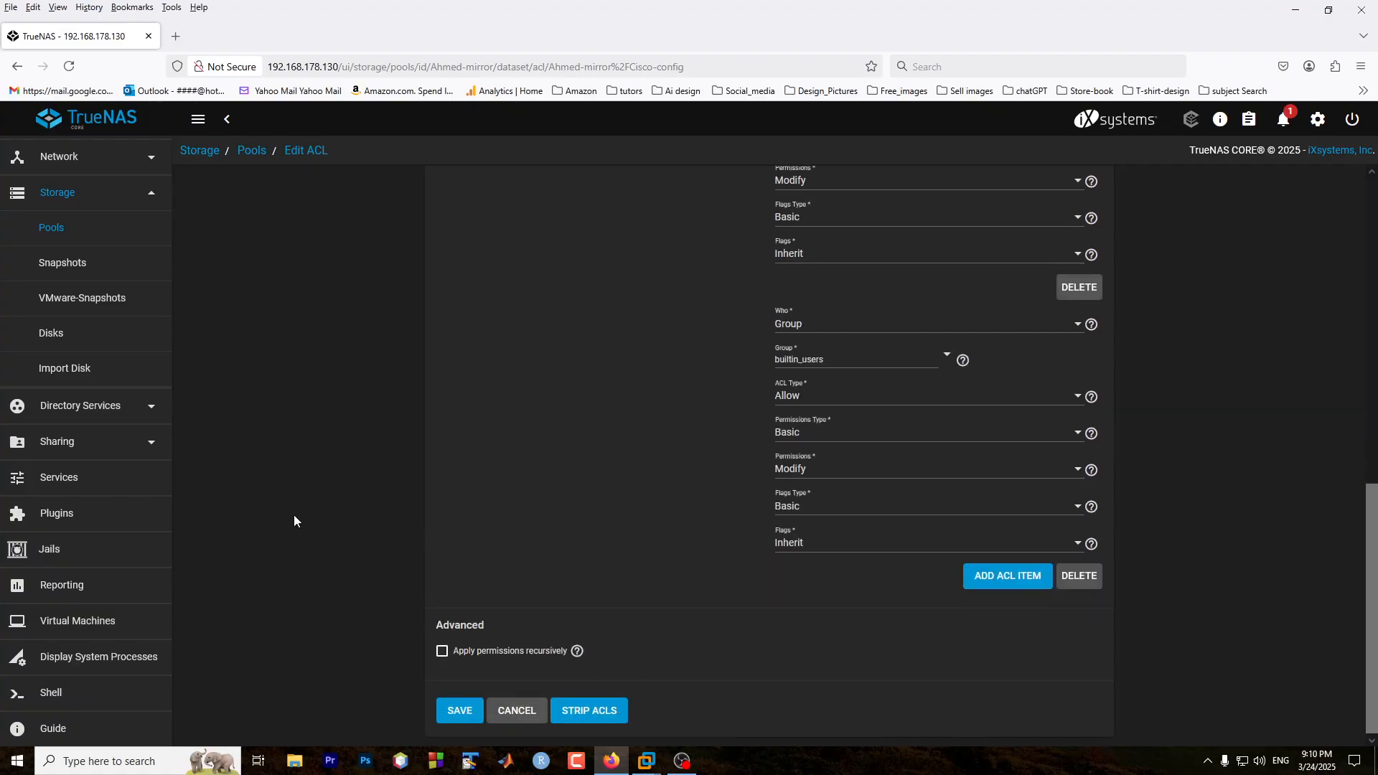
scroll(751, 518, up, 9)
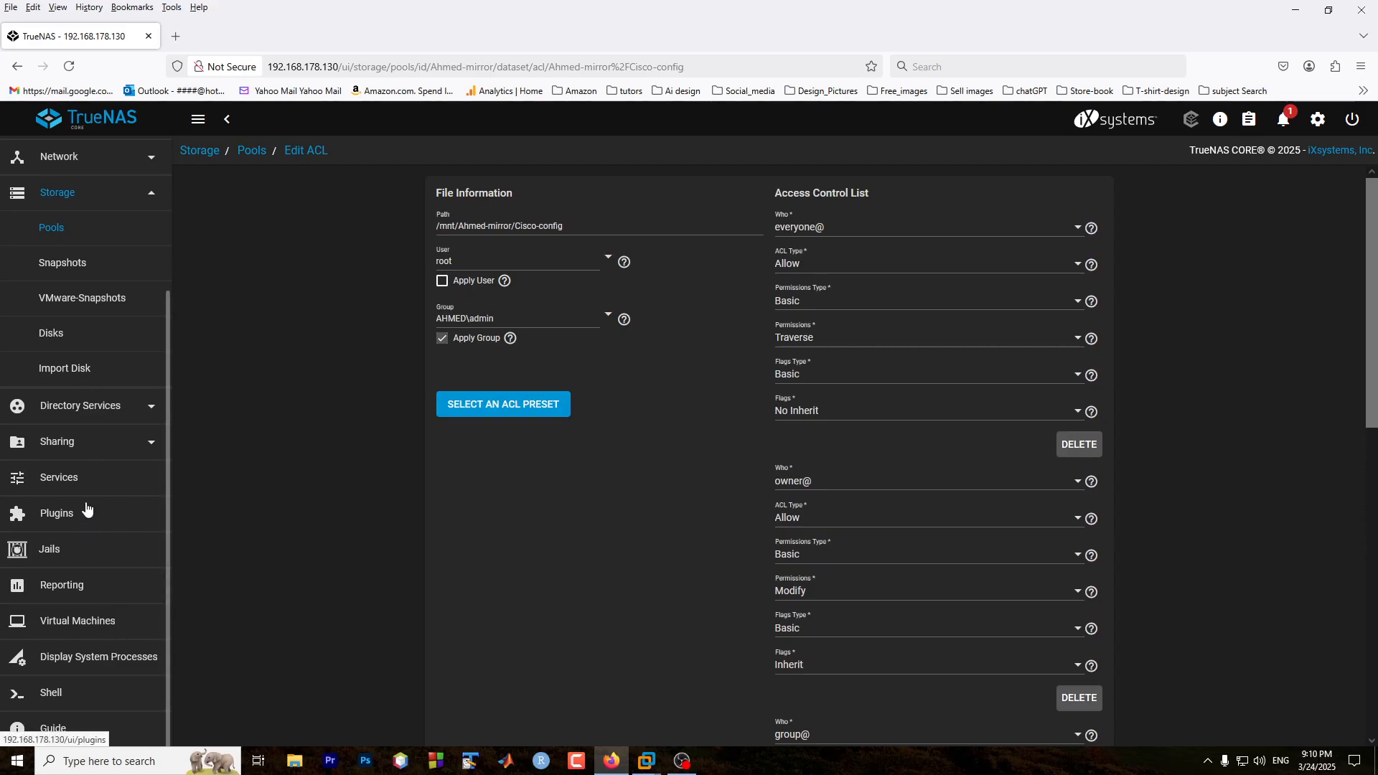
- Return to the Windows (SMB) shares and open the filesystem ACL of the Payroll share
click(86, 443)
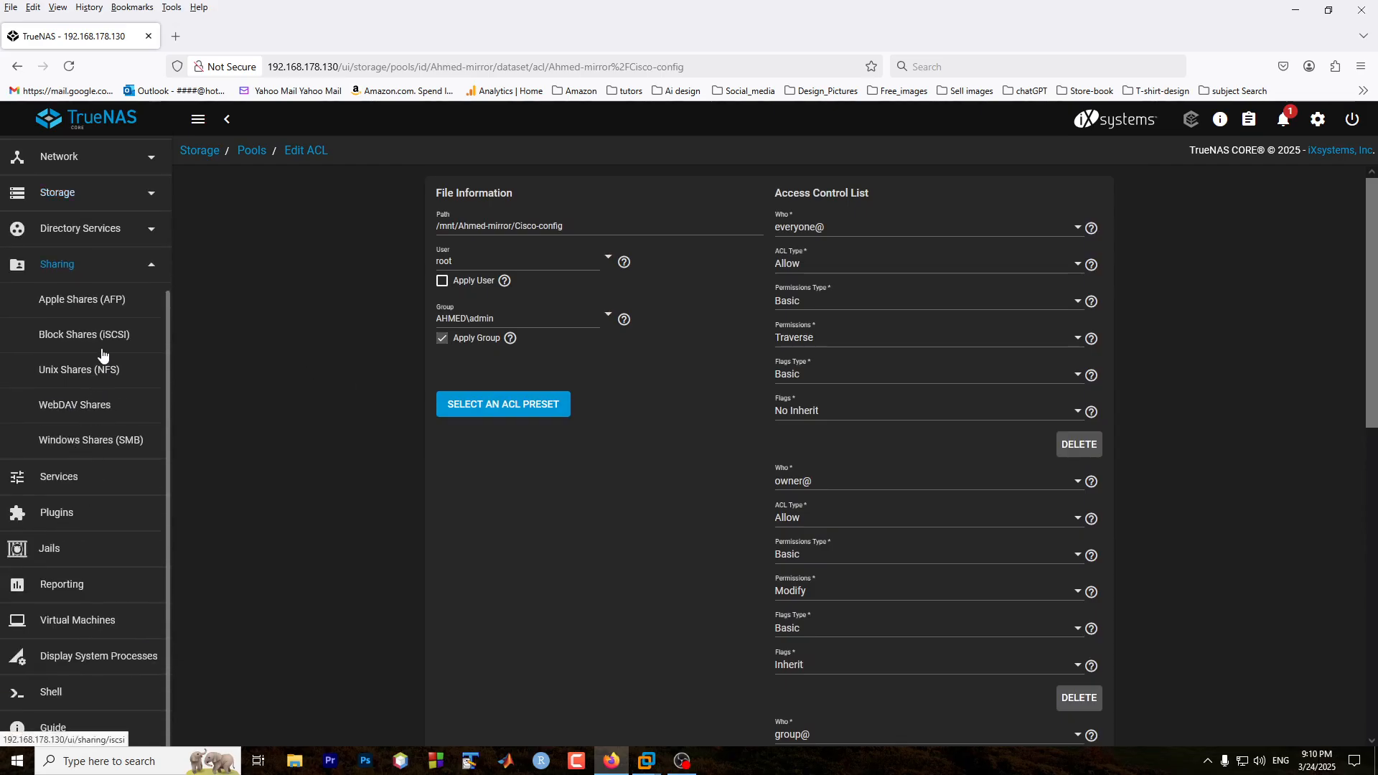
click(104, 446)
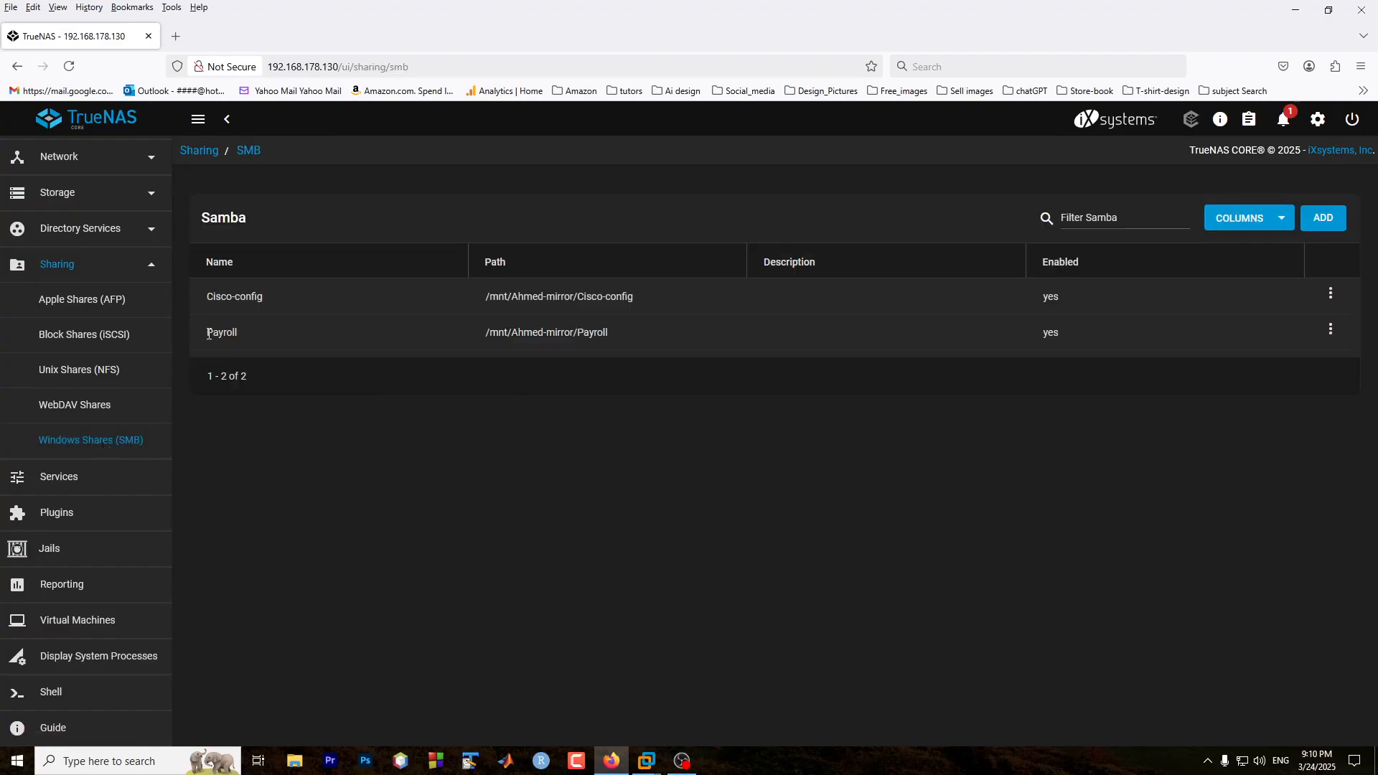
click(1330, 333)
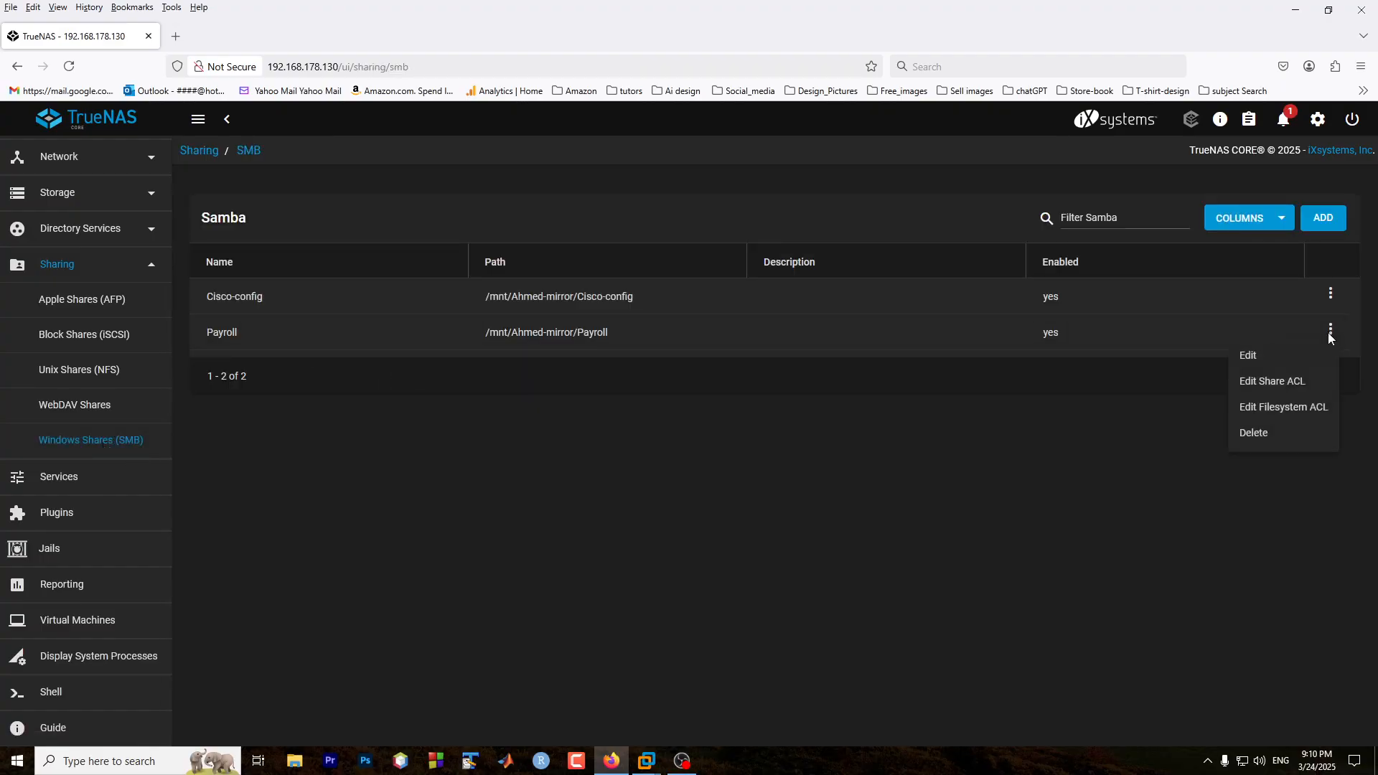
click(1274, 404)
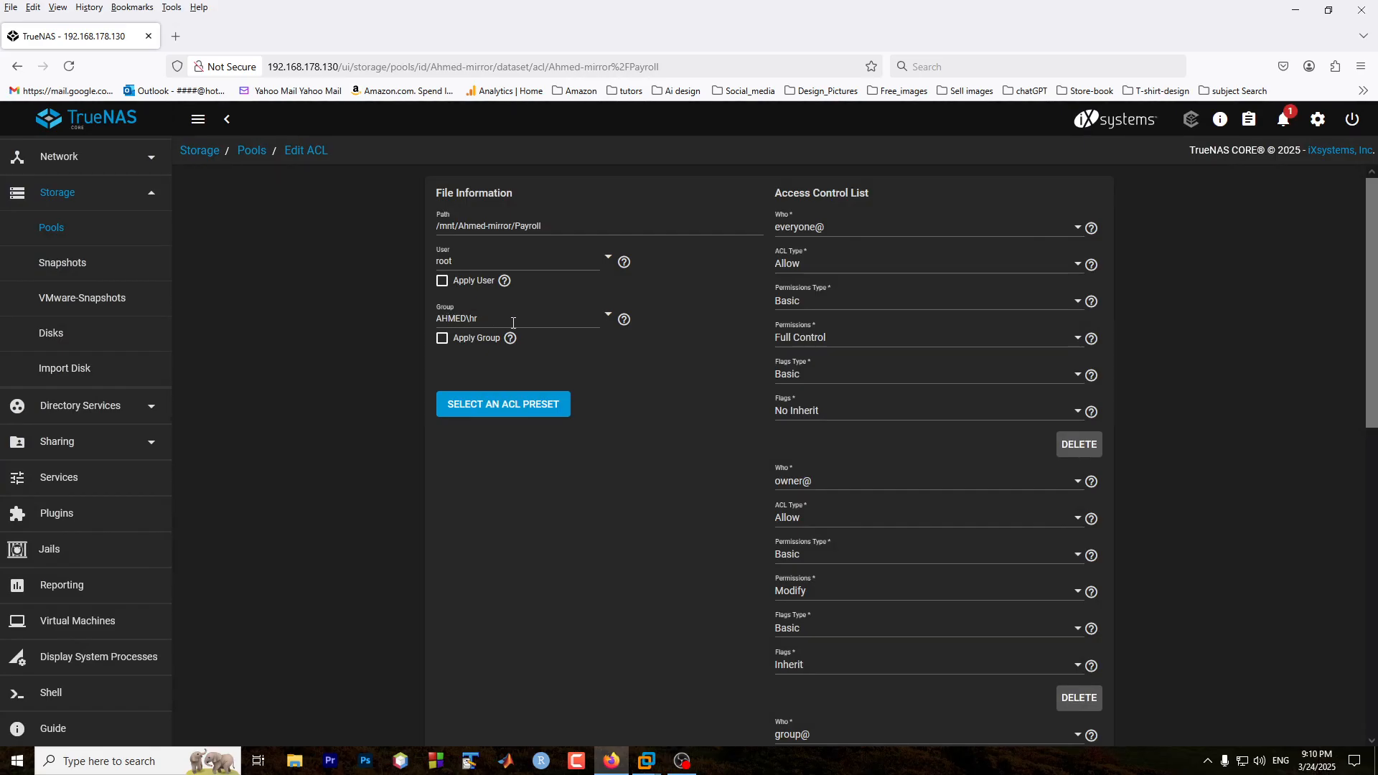
- Enable Apply Group for Payroll and browse the selectable domain groups, keeping AHMED\hr as the group
click(443, 342)
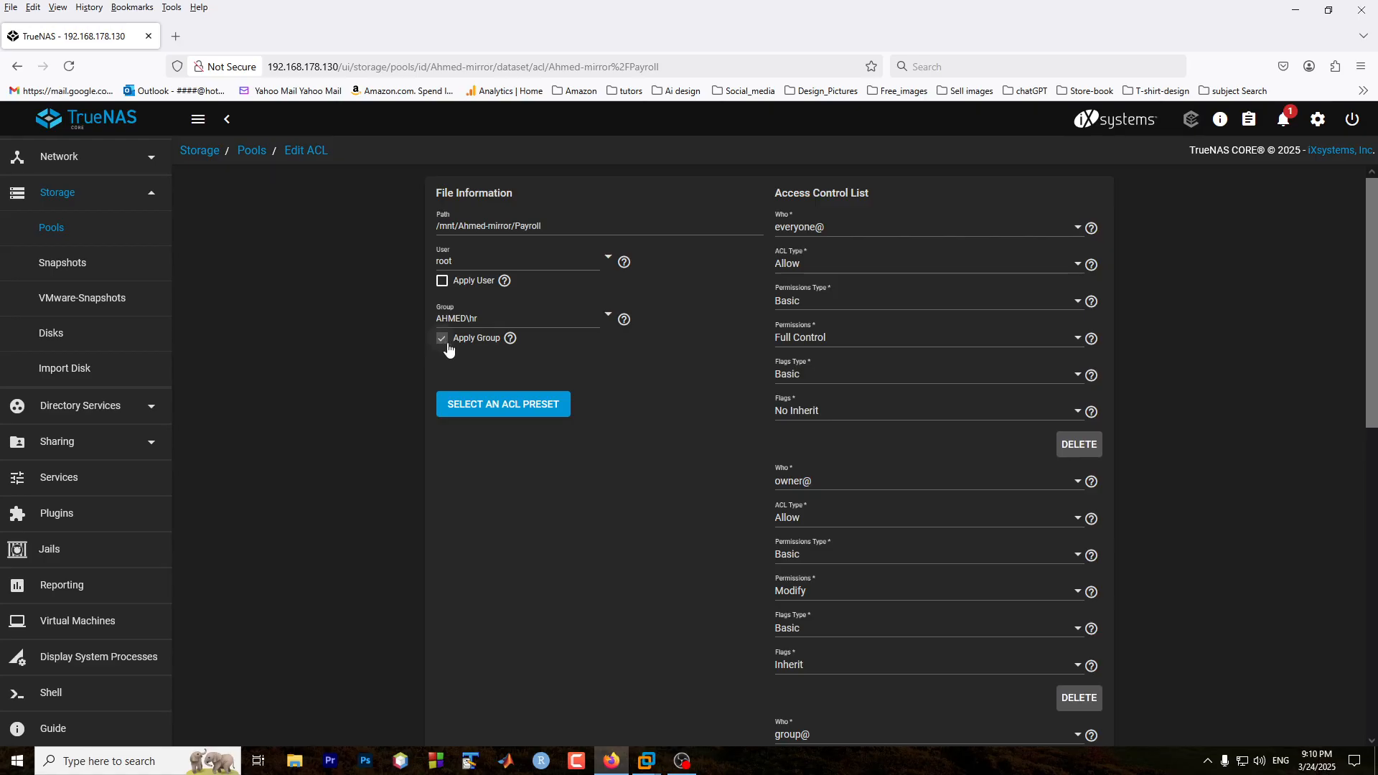
click(606, 319)
drag(882, 343, 886, 446)
click(637, 580)
- Review the Payroll access control entries for owner, group and builtin_users, and cancel the ACL edit without saving
scroll(844, 465, down, 1)
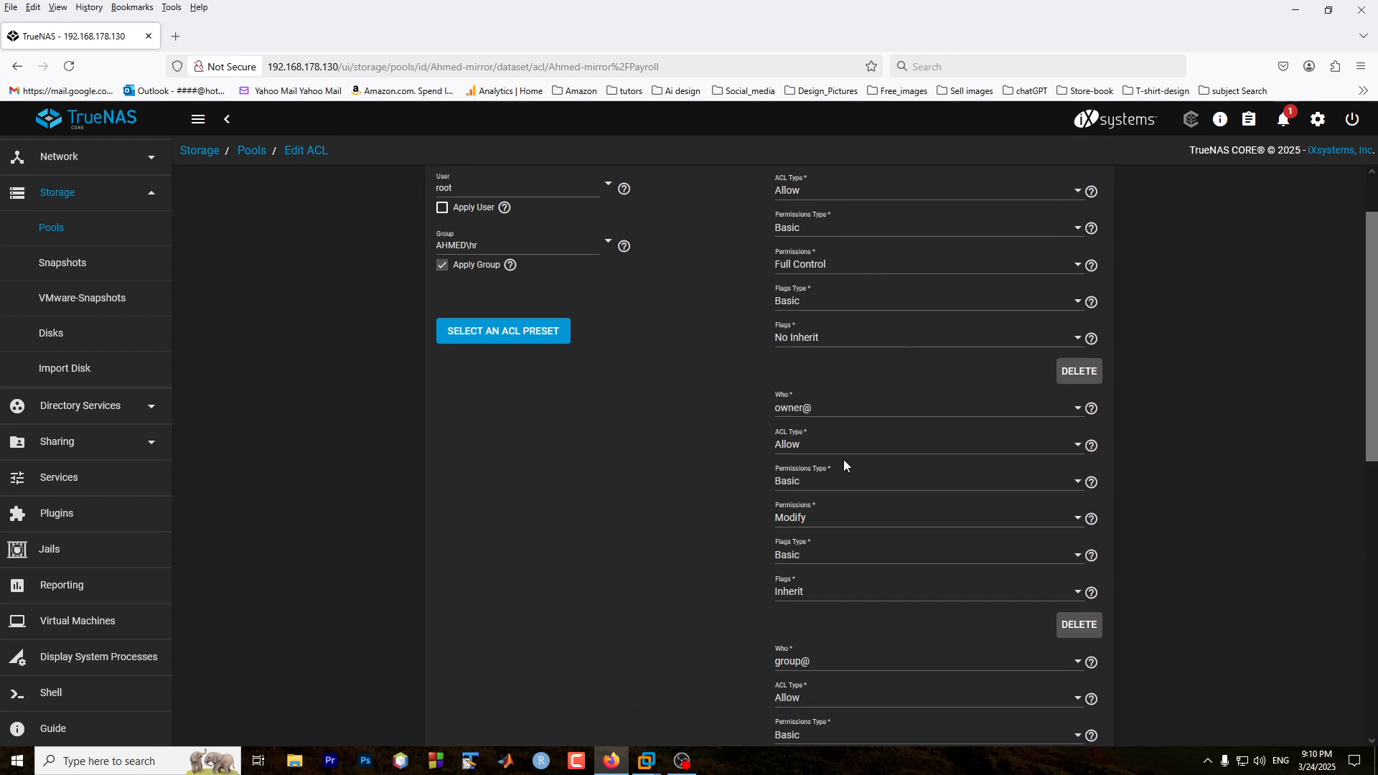
scroll(842, 461, up, 1)
scroll(841, 531, down, 4)
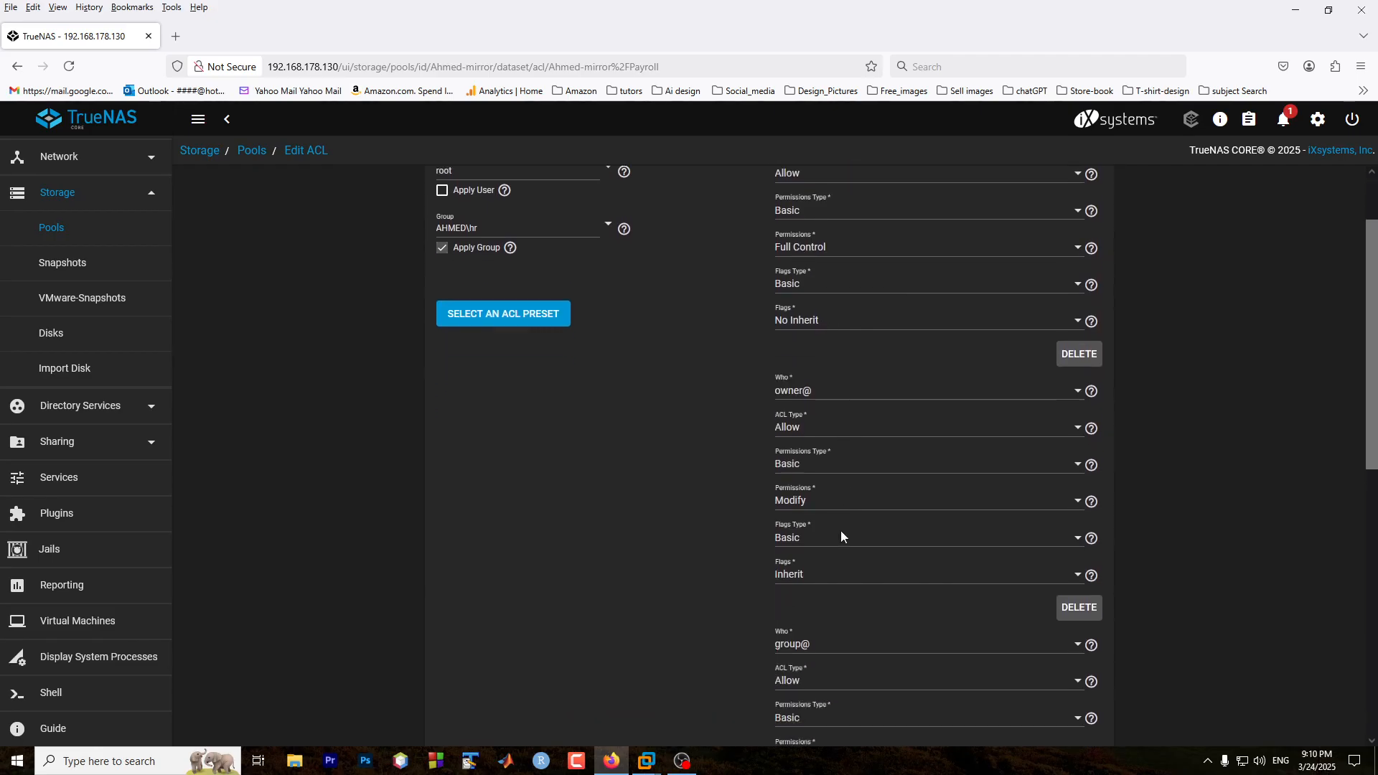
scroll(819, 559, down, 3)
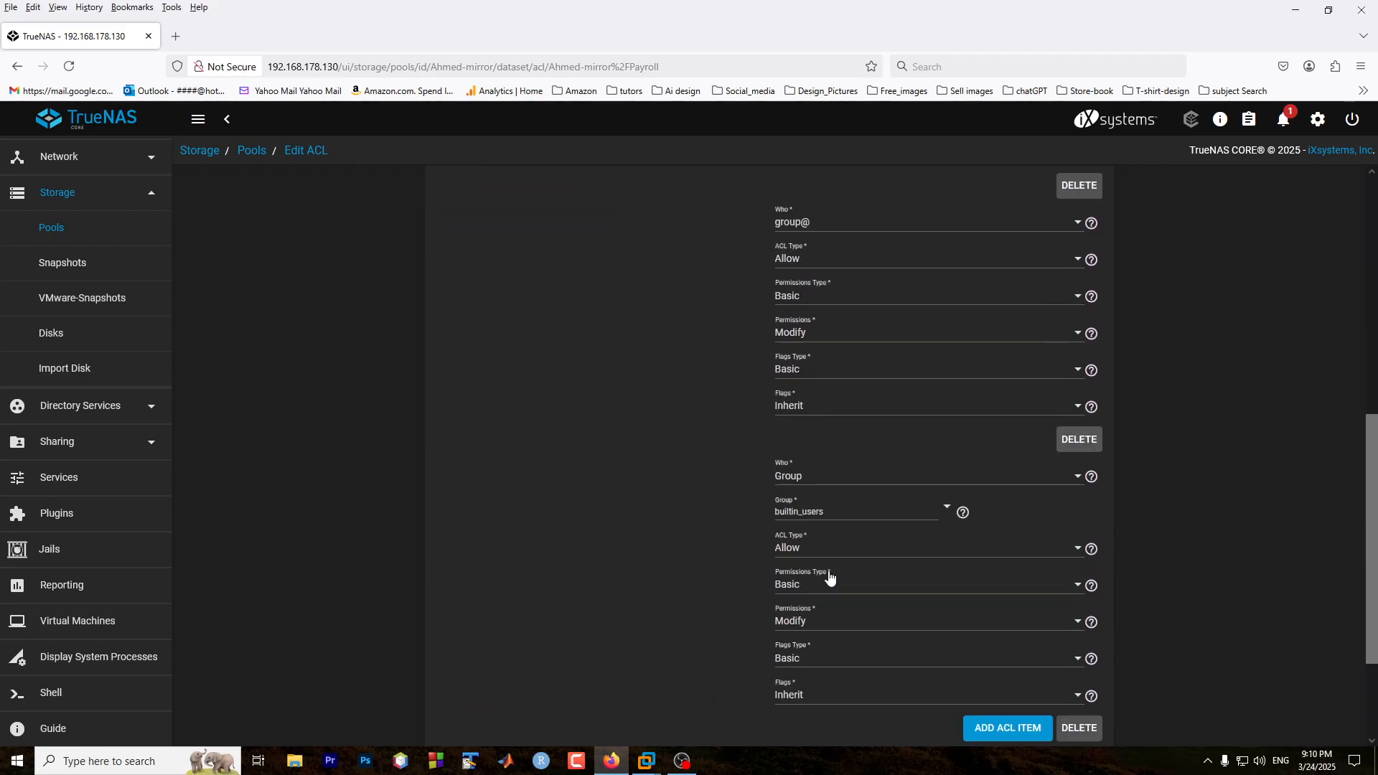
scroll(816, 626, down, 2)
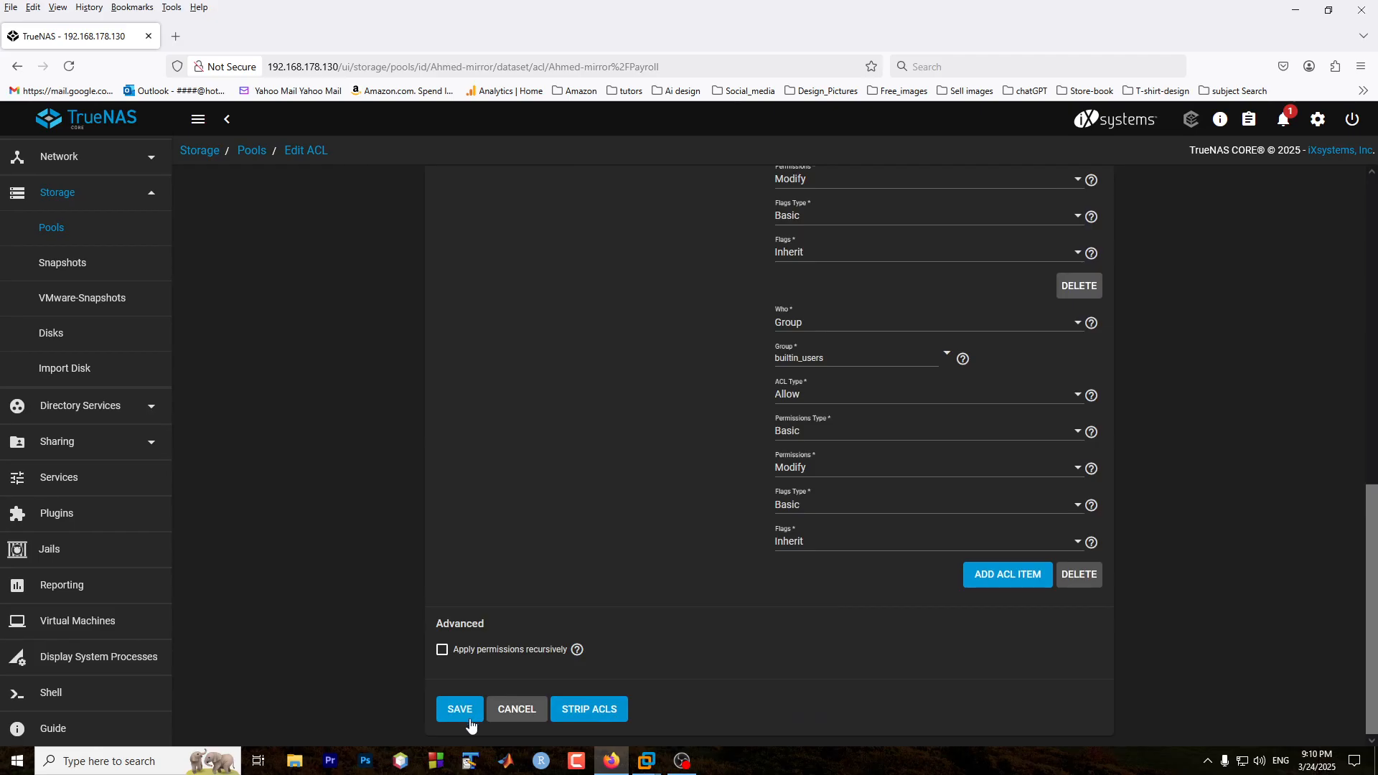
click(509, 722)
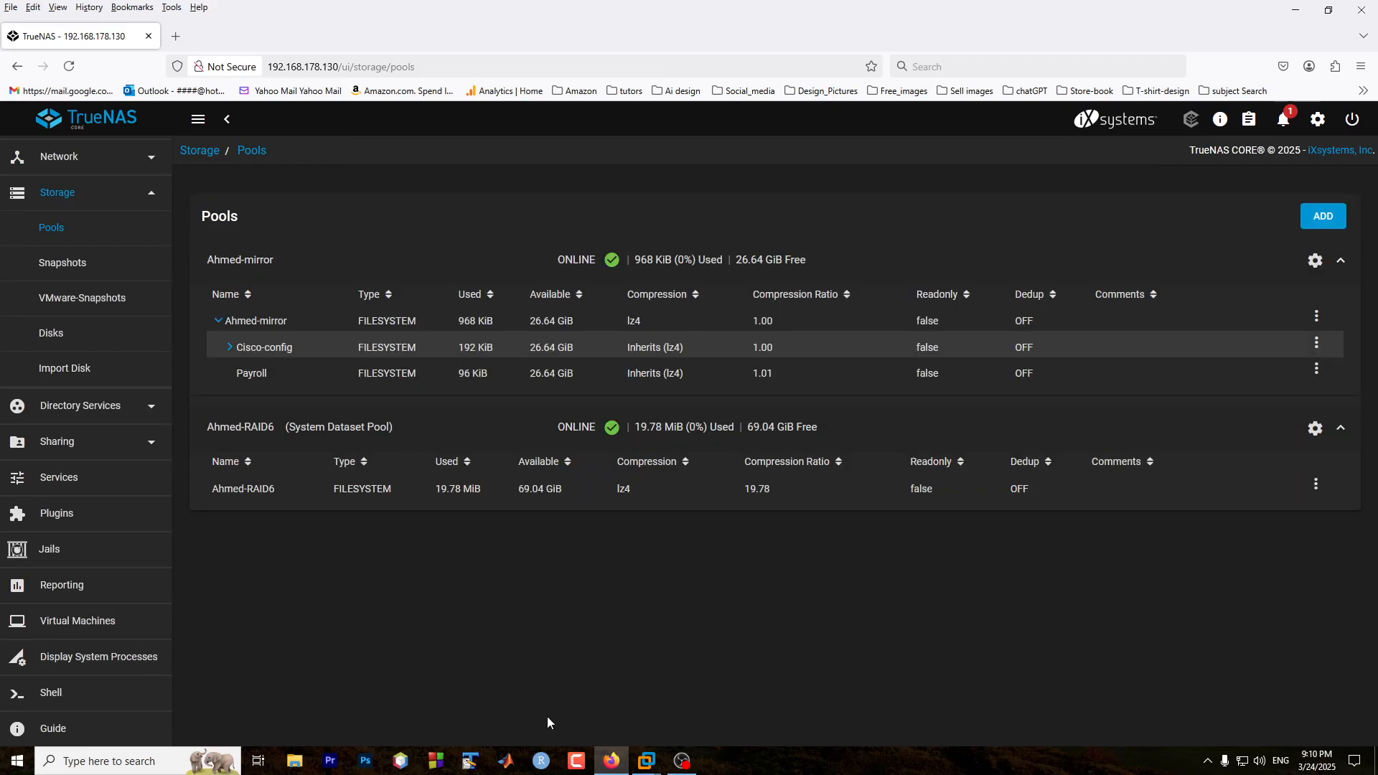
- Switch to the Ahmed-DC virtual machine in VMware Workstation and bring up File Explorer's Network location
mouse_move(646, 761)
click(687, 687)
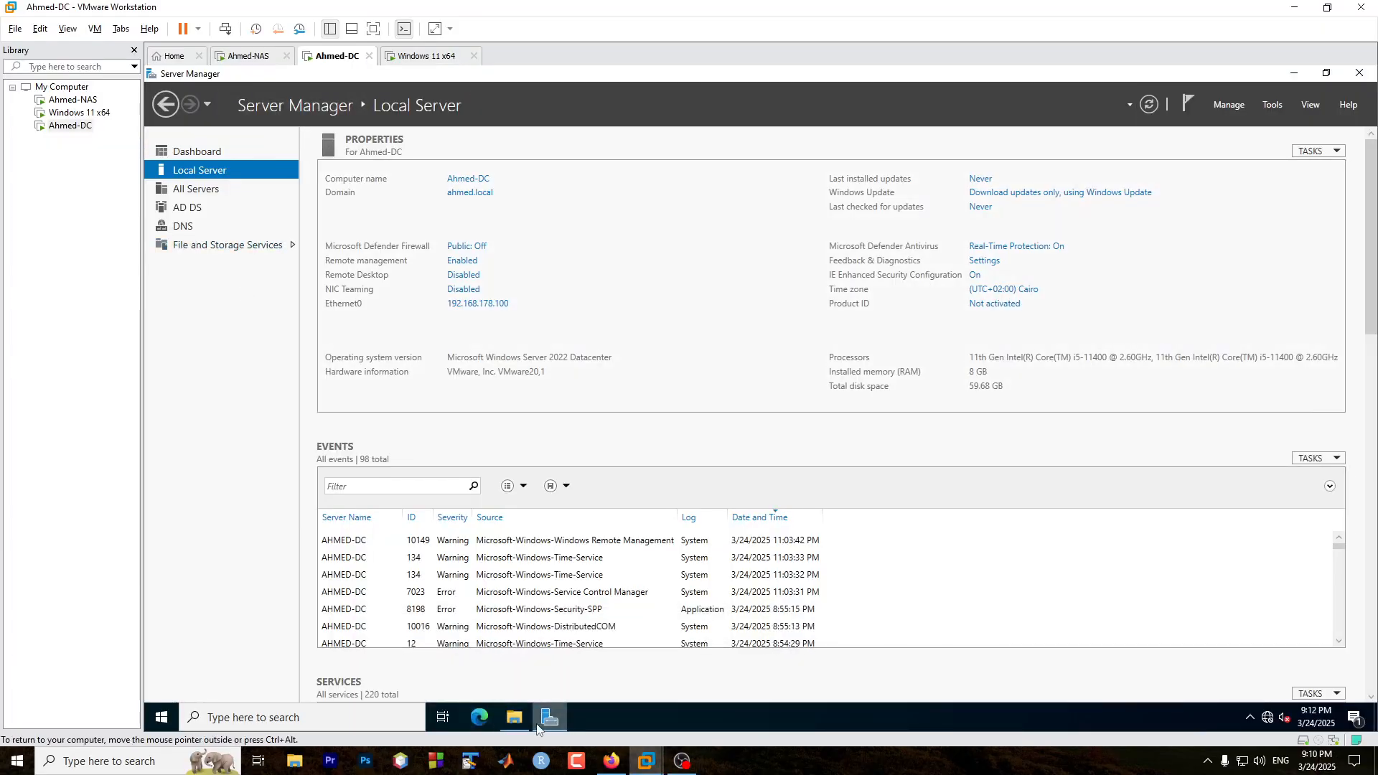
click(515, 719)
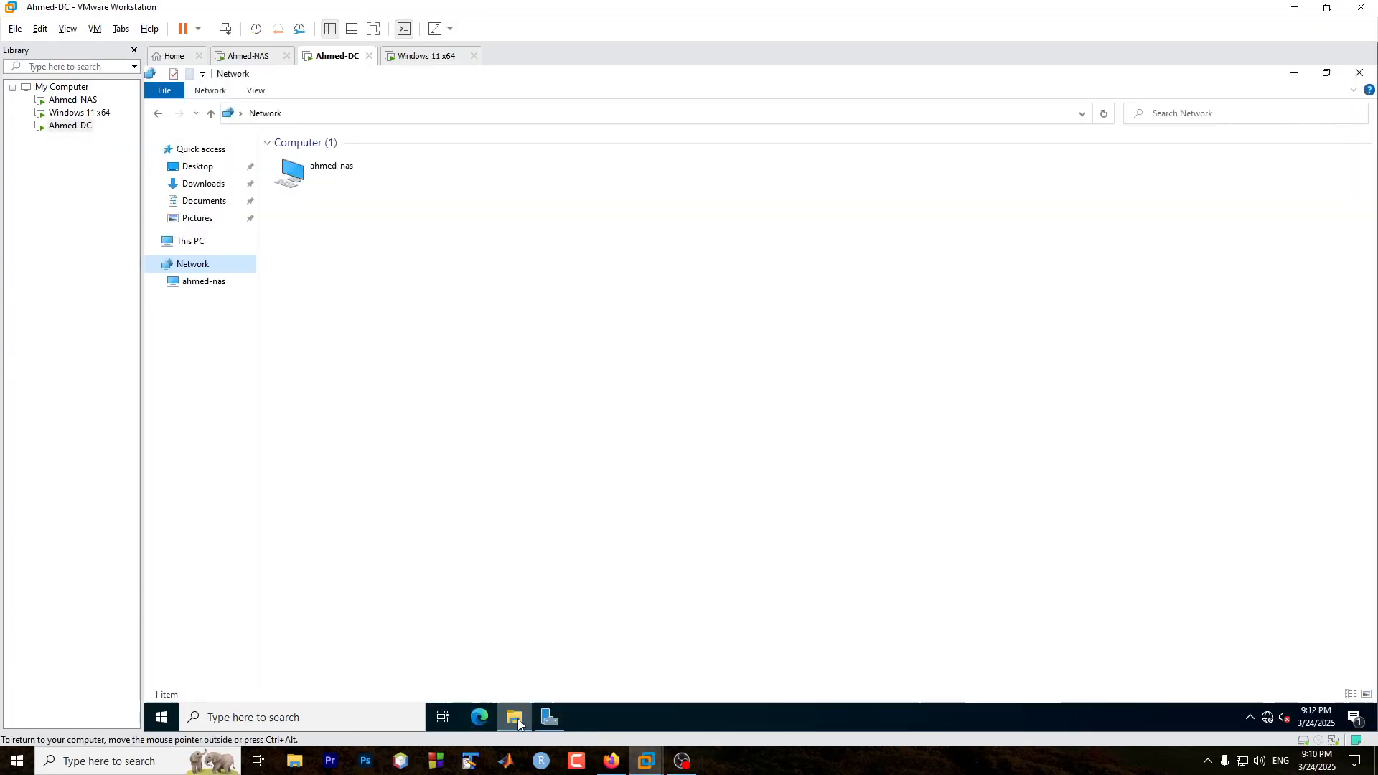
- Check access to the ahmed-nas shares by opening Payroll, returning to the share list and trying to open Cisco-config
double_click(326, 179)
double_click(477, 165)
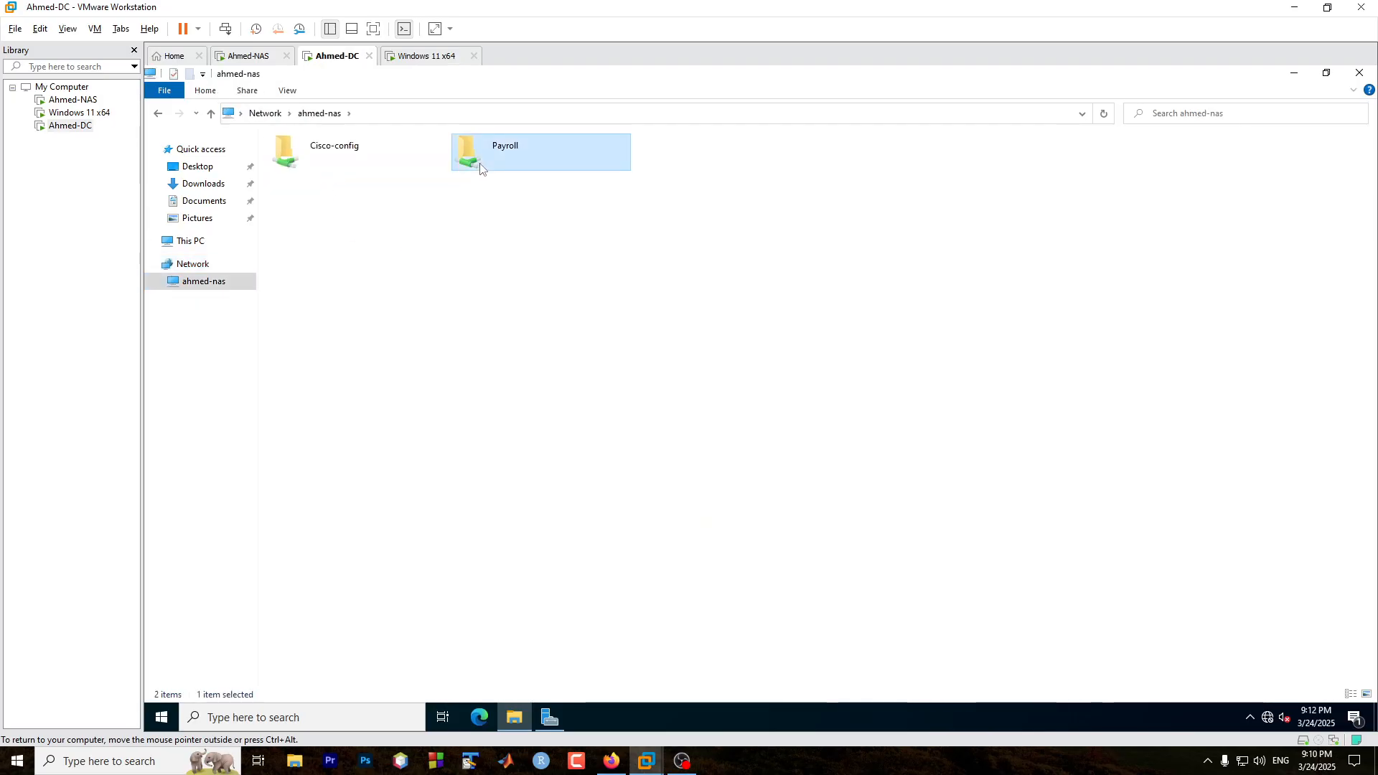
click(158, 113)
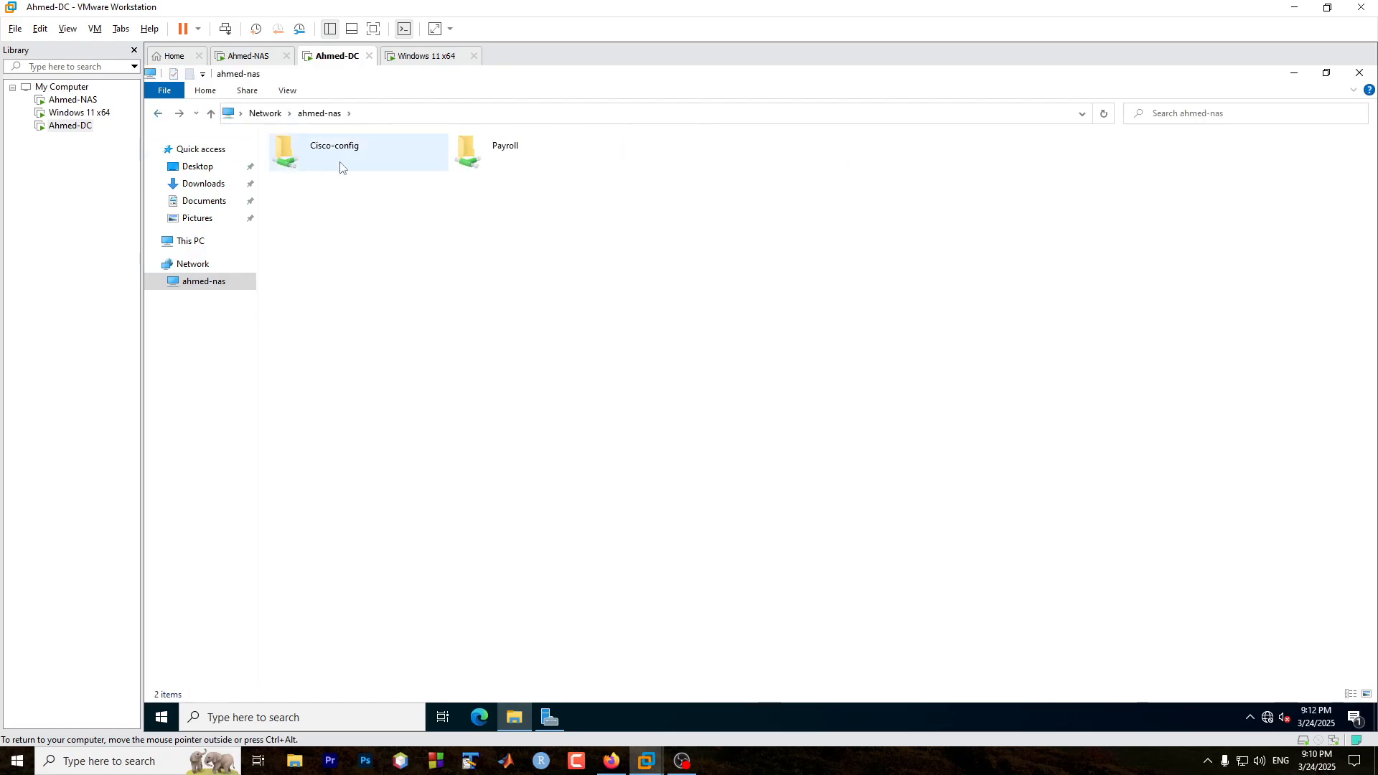
click(340, 167)
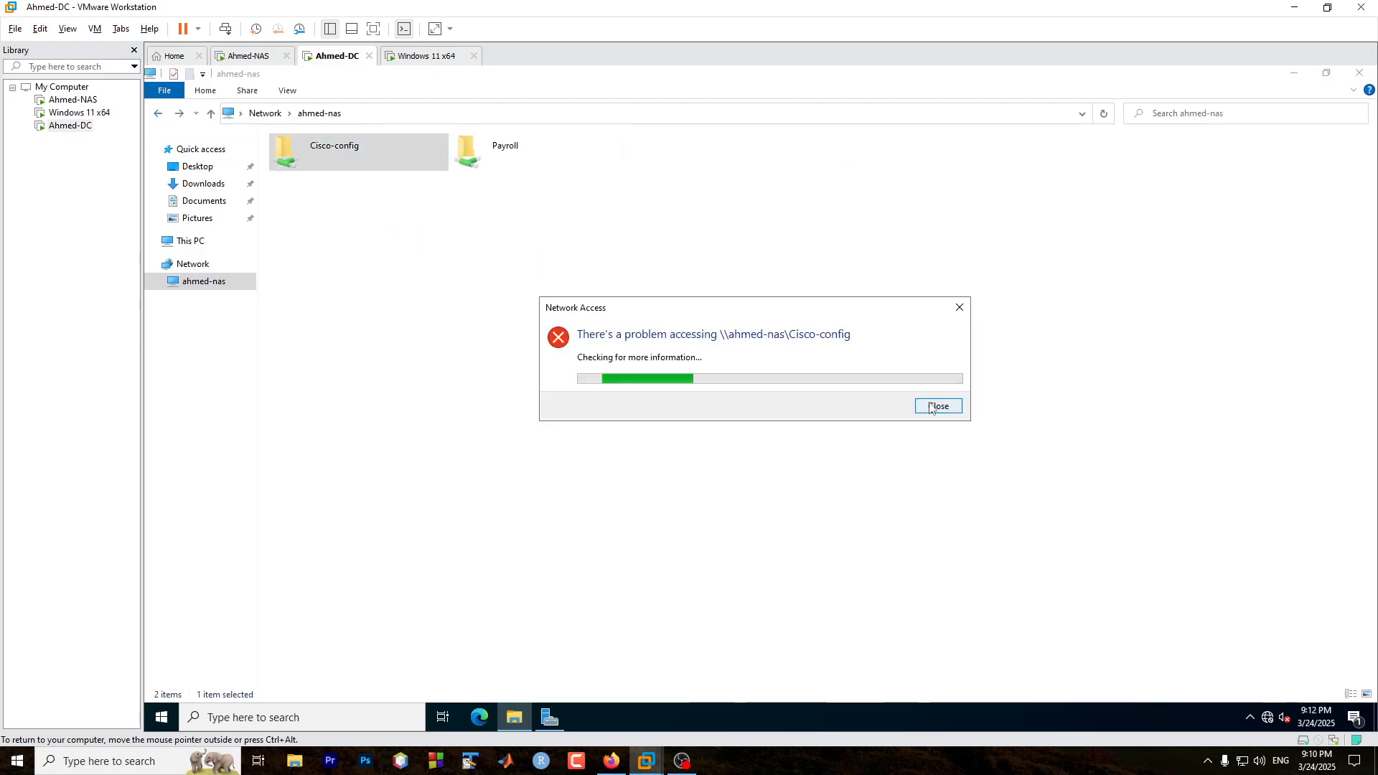
click(935, 402)
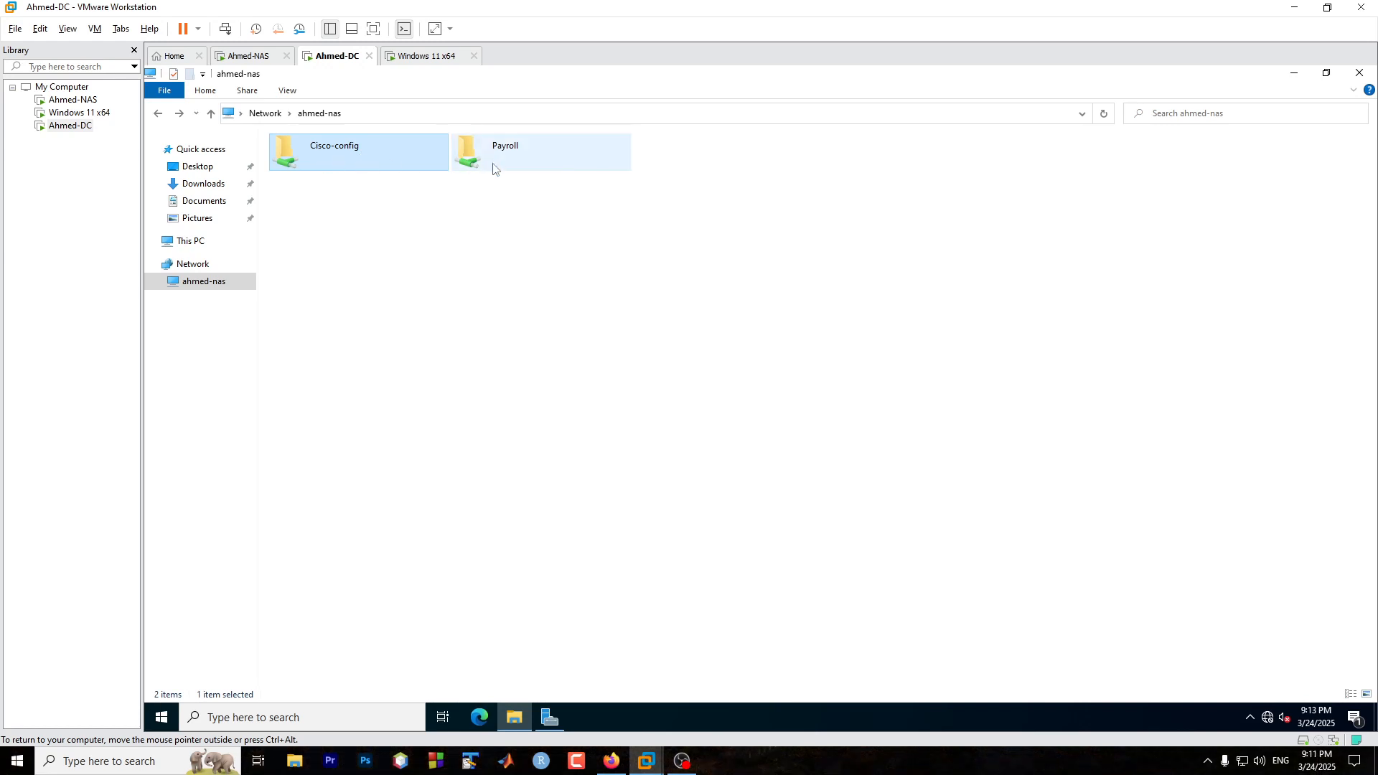
- Create a text document named config inside the Payroll share on ahmed-nas
double_click(494, 168)
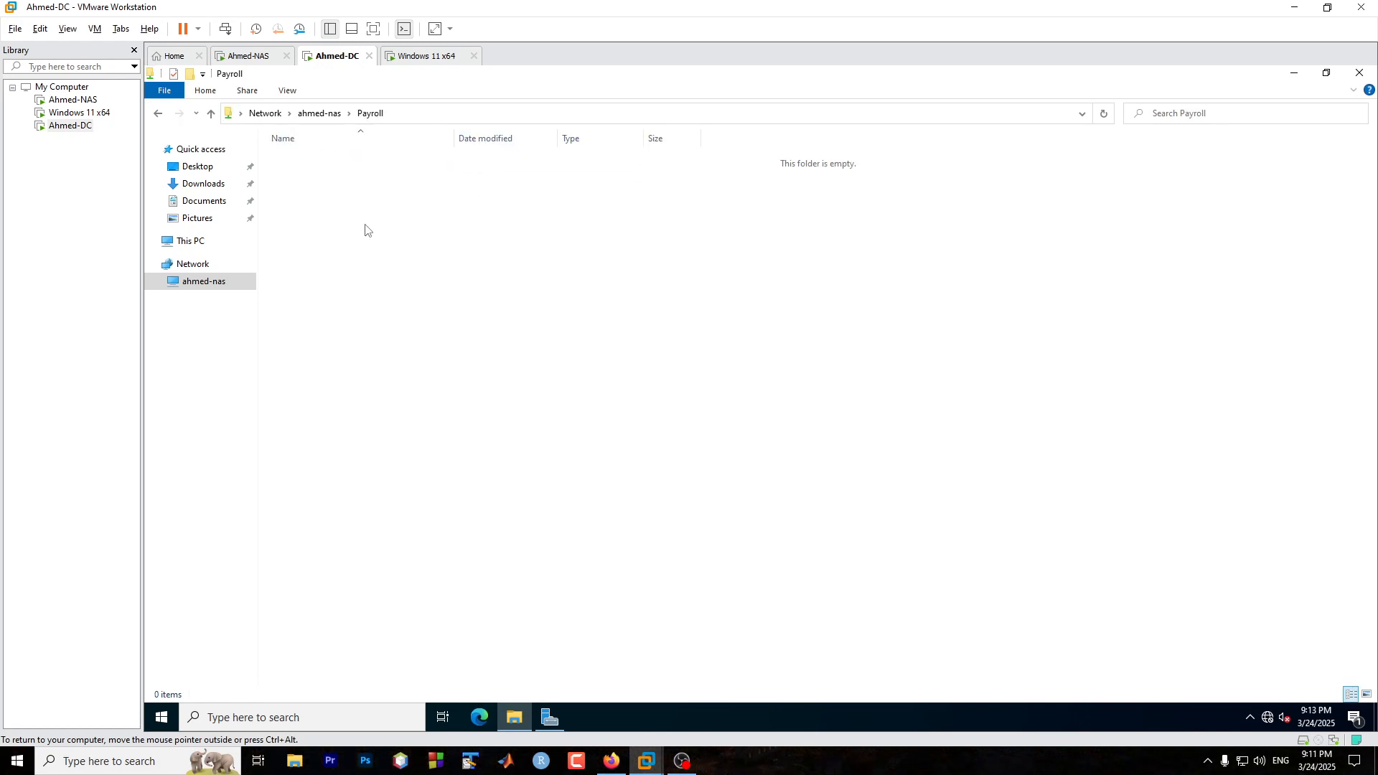
right_click(422, 229)
mouse_move(544, 368)
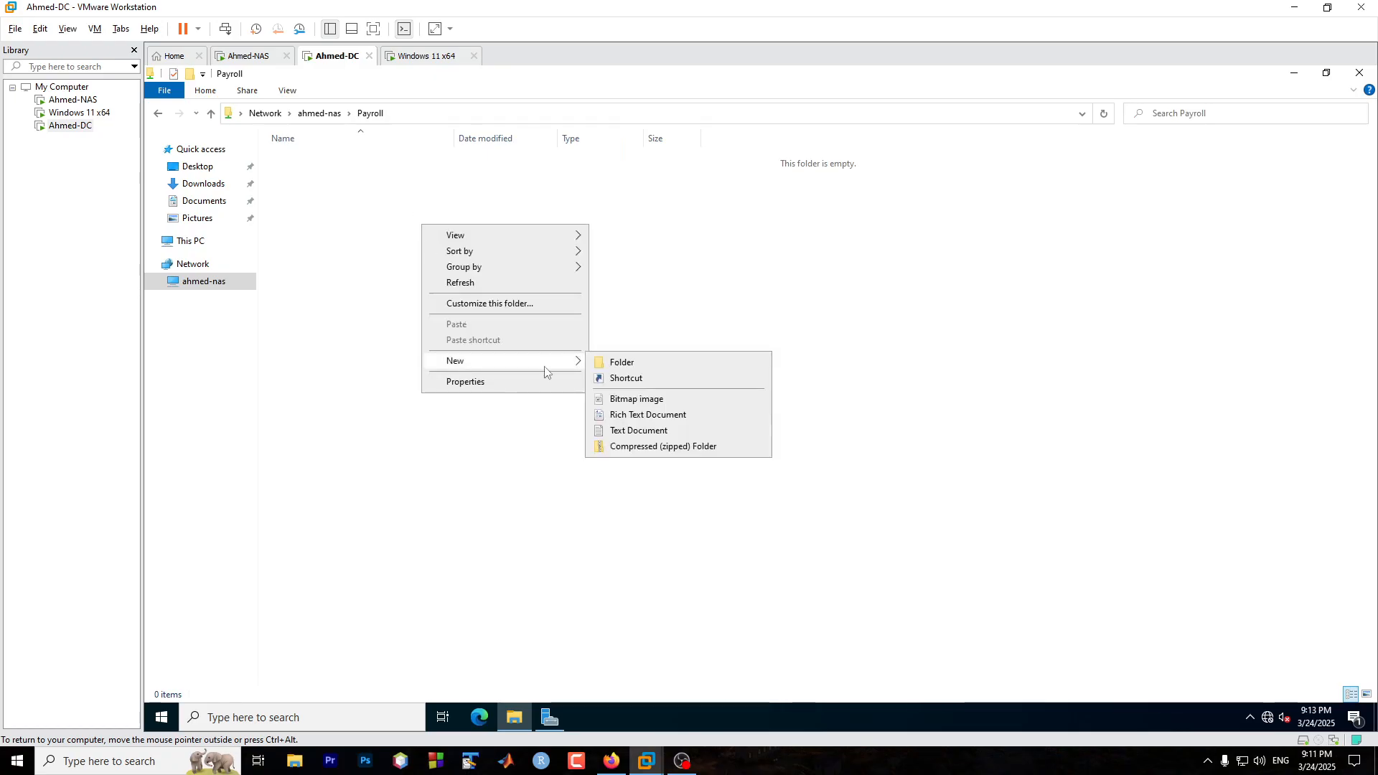
click(626, 433)
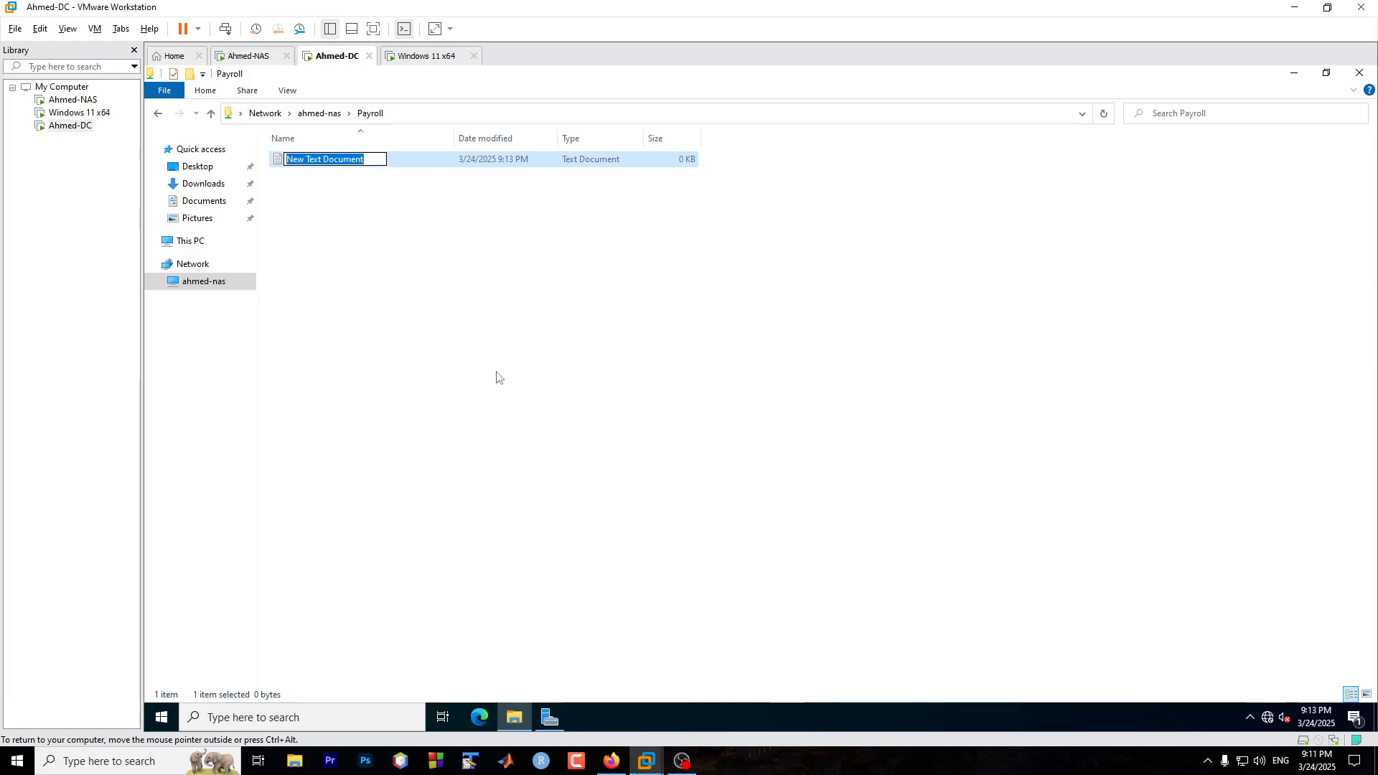
text(config)
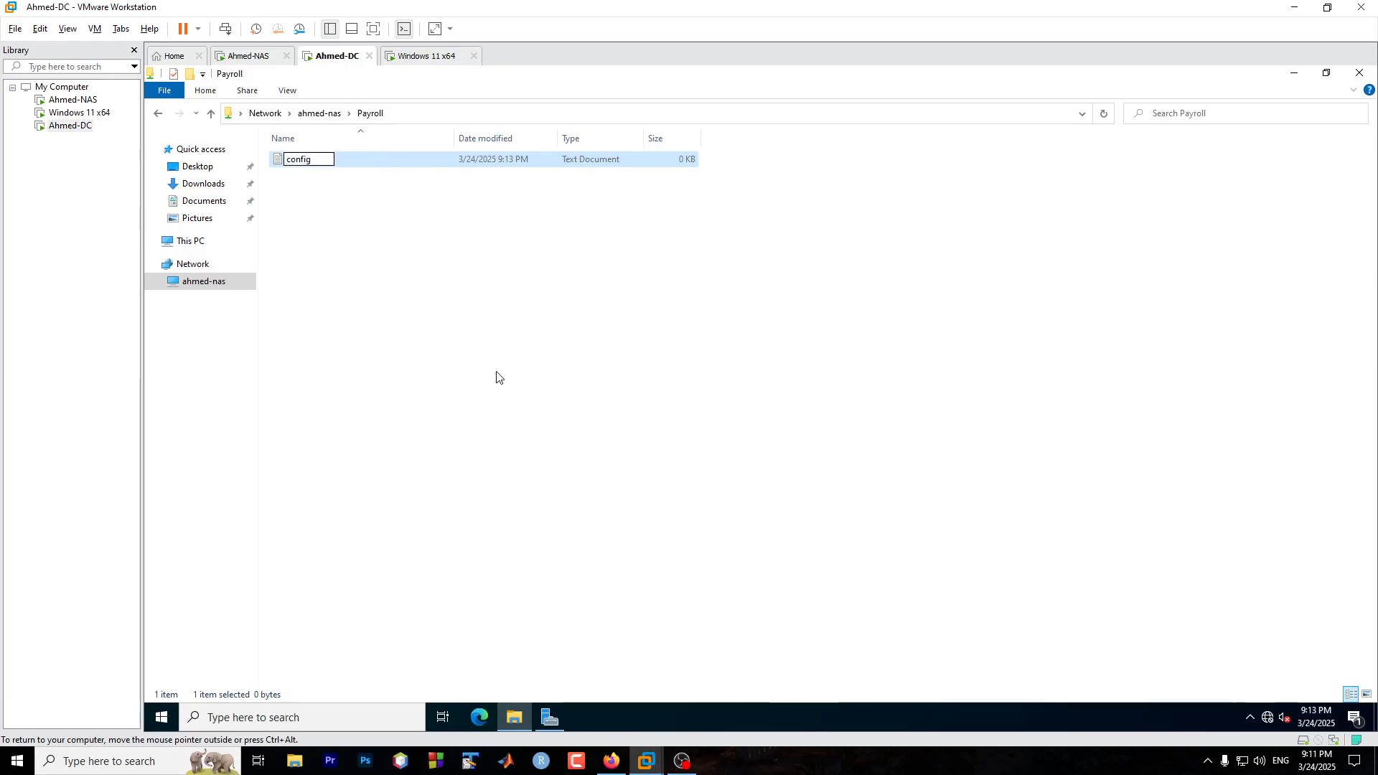
key(Return)
- Write "ssss" in the config text document, save and close it, and refresh the Payroll folder to check the file
key(Return)
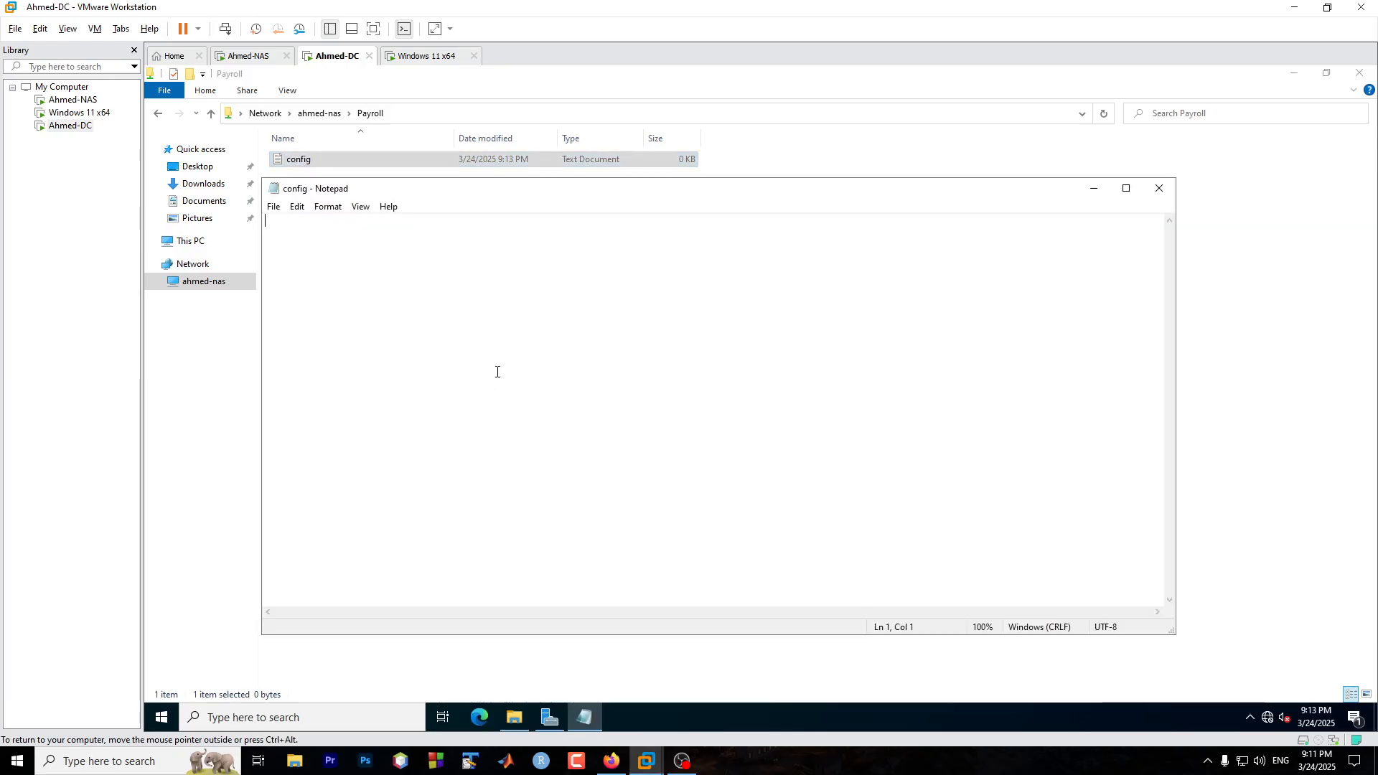
text(ssss)
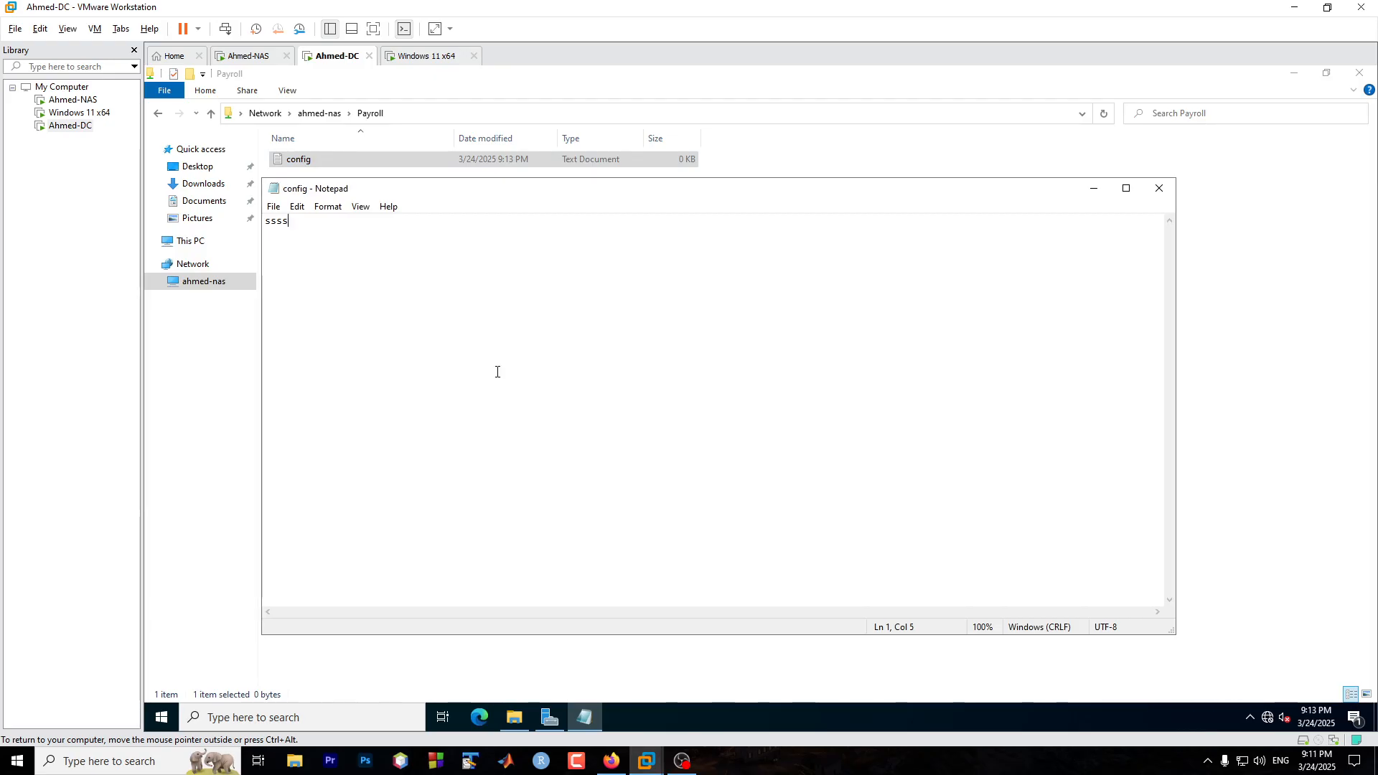
click(1159, 188)
click(708, 225)
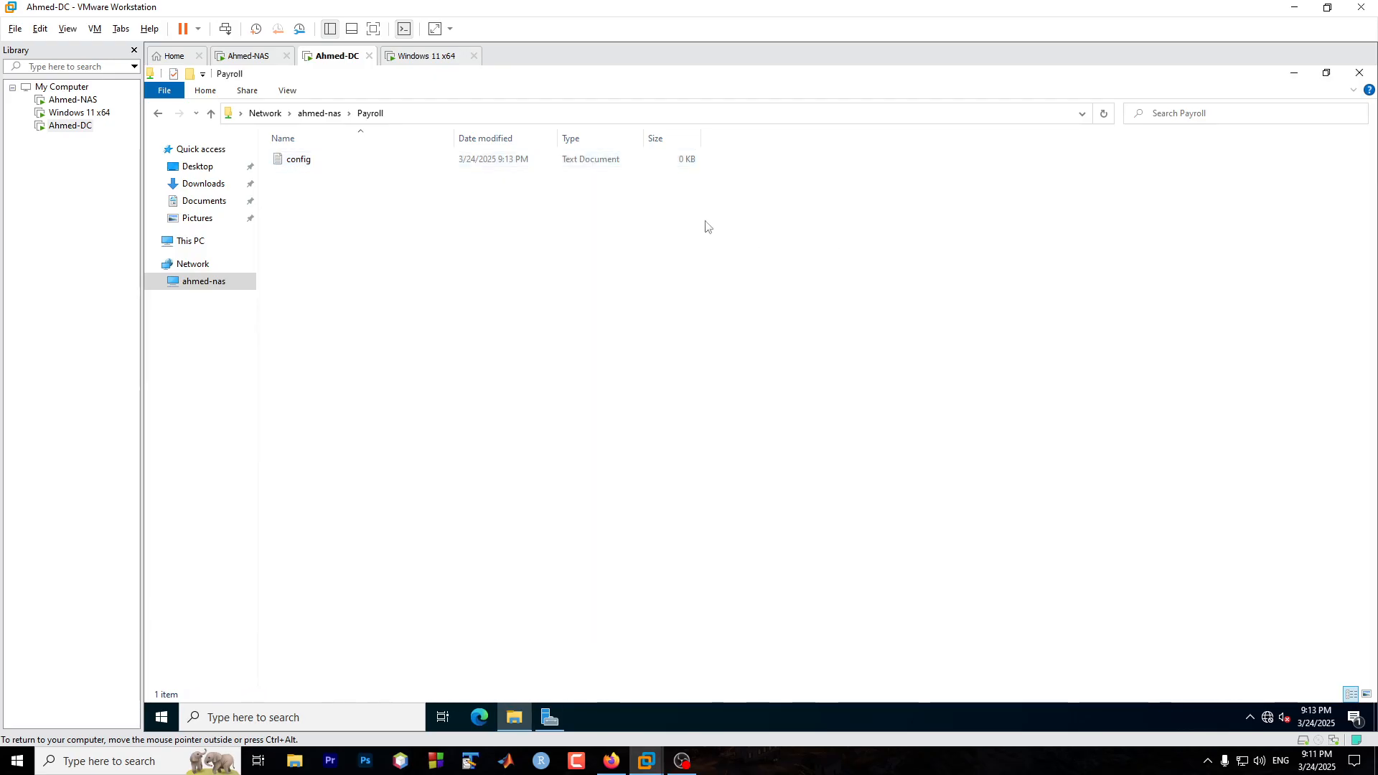
right_click(706, 222)
click(757, 282)
click(564, 163)
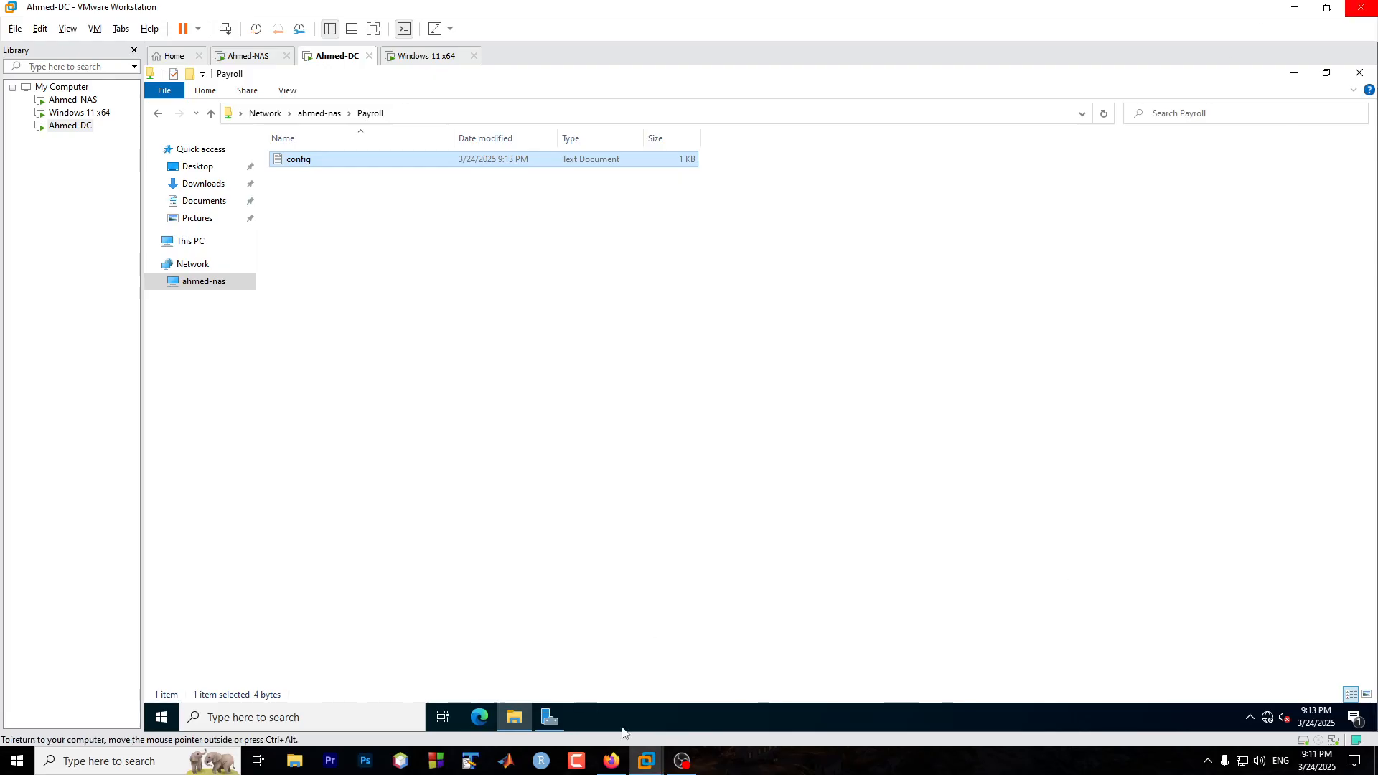
click(673, 765)
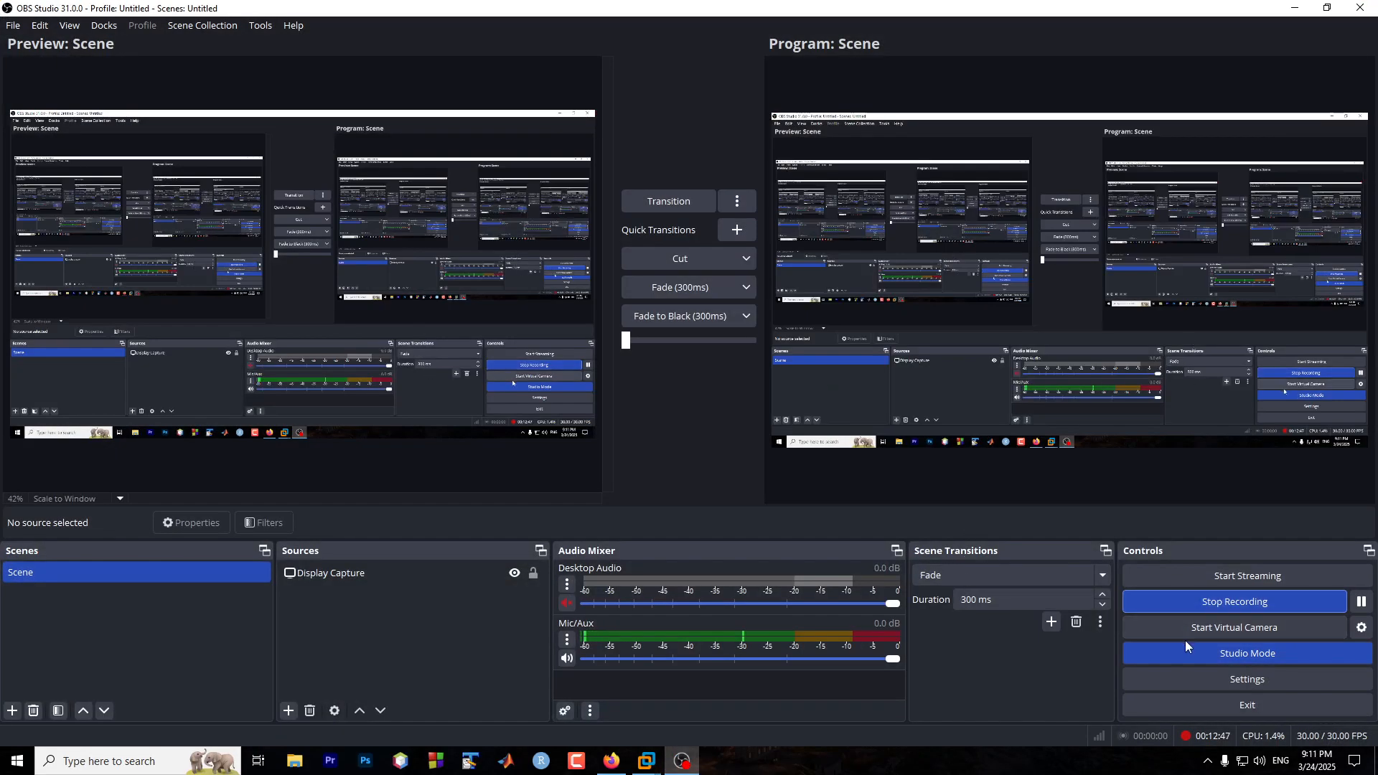